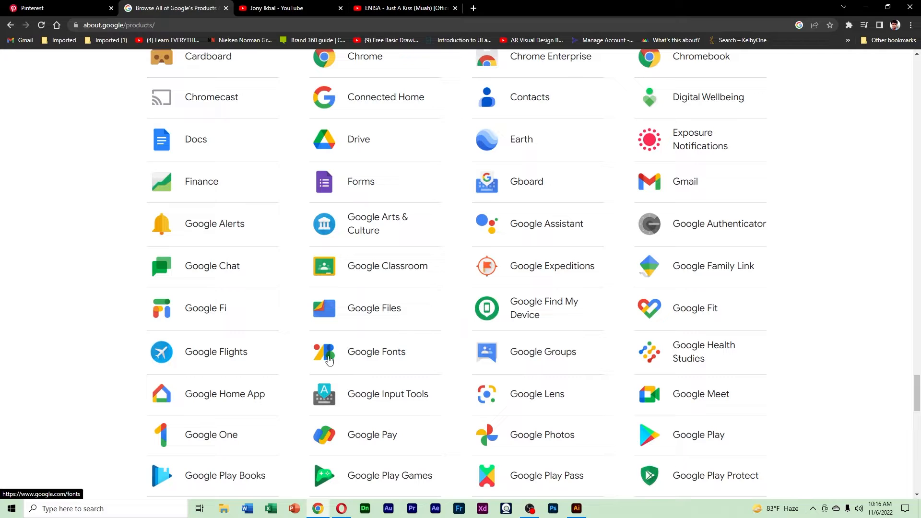
Step: Copy the Google Fonts icon from the Google products page and paste it into google product logo.ai in Illustrator
right_click(319, 353)
left_click(346, 305)
left_click(576, 508)
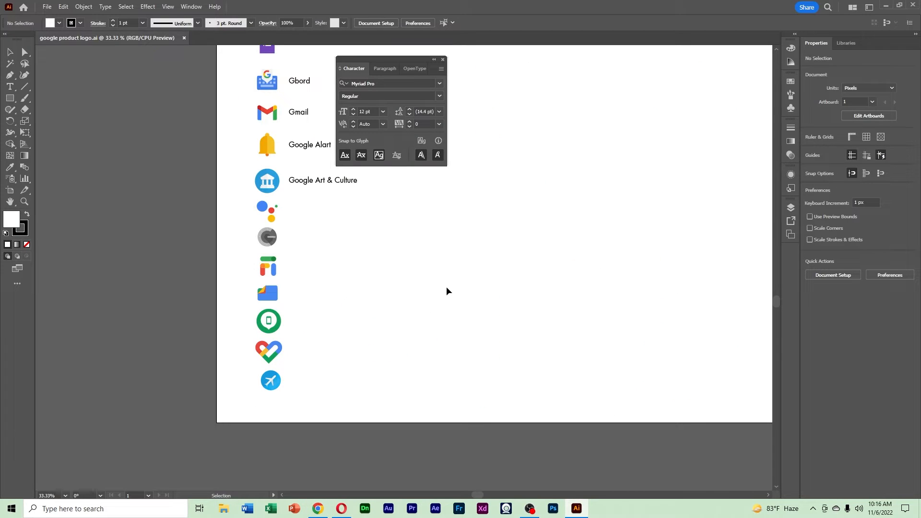
key("ctrl+v")
Step: Move the pasted Google Fonts icon to an empty part of the artboard, away from the finished logo column
key("z")
left_click(426, 280)
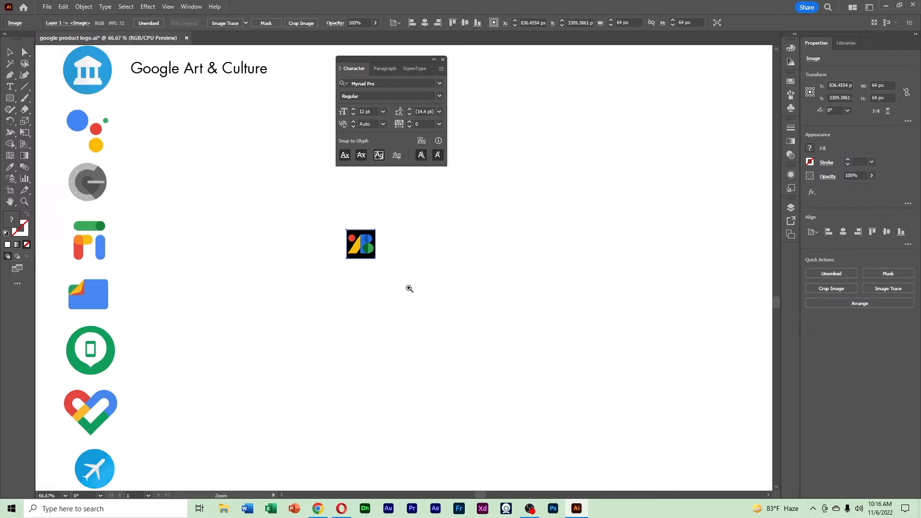
left_click_drag(408, 263, 440, 311)
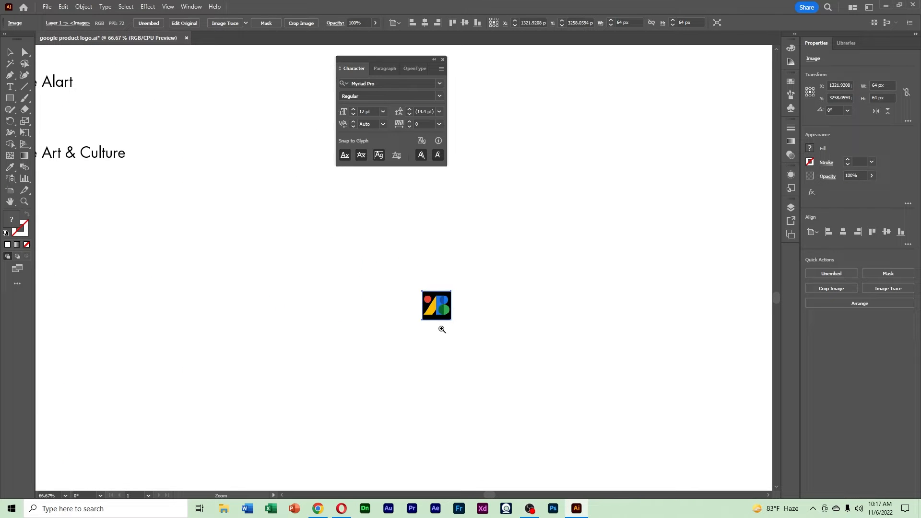
left_click(442, 330)
left_click_drag(351, 257, 389, 333)
left_click(386, 329)
left_click_drag(435, 308, 435, 376)
Step: Draw an upright rectangle about 19 by 50 px beside the reference icon and fill it with the icon's bright blue
left_click(12, 100)
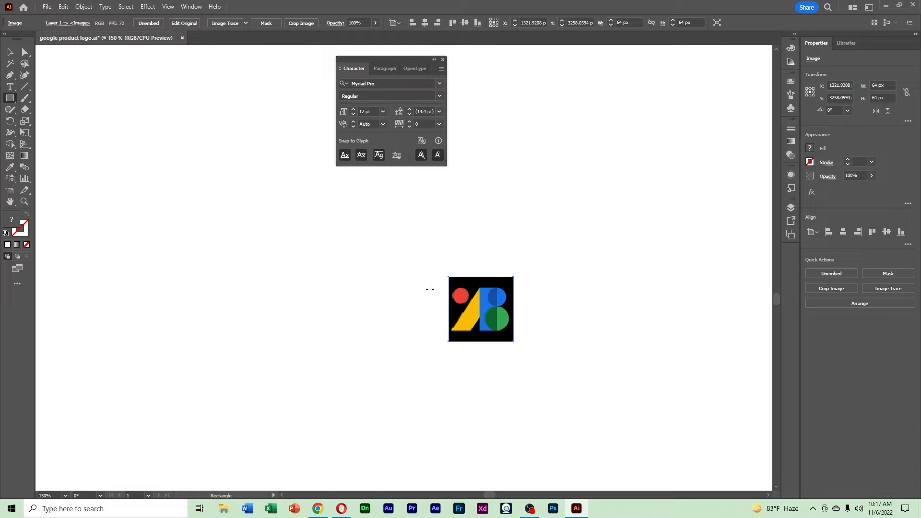
left_click_drag(302, 262, 321, 312)
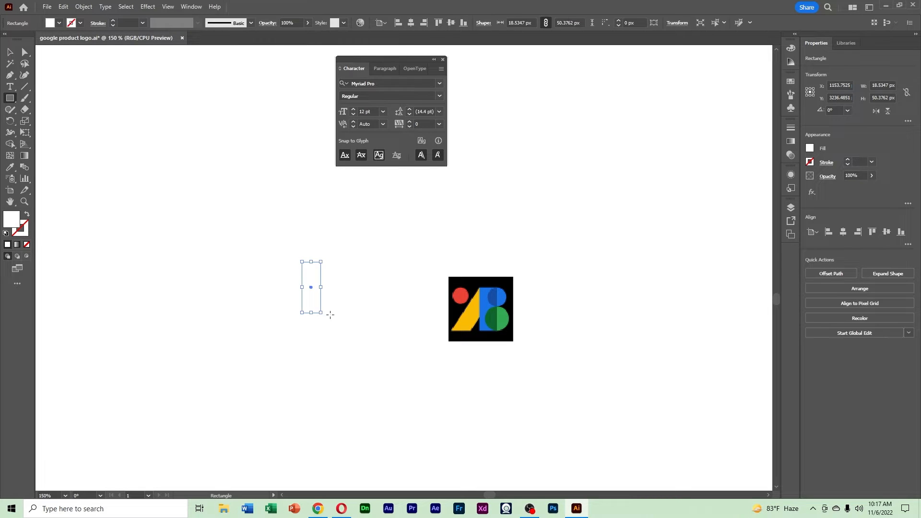
key("i")
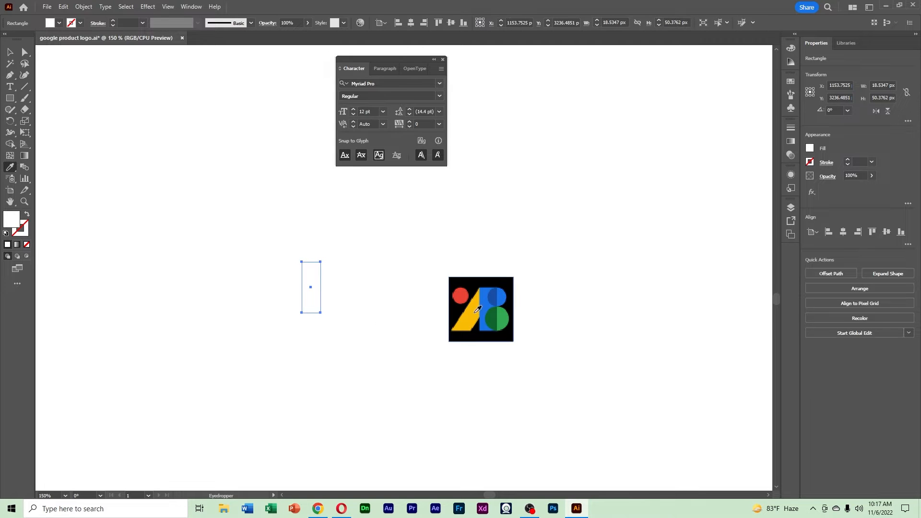
left_click(487, 299)
key("v")
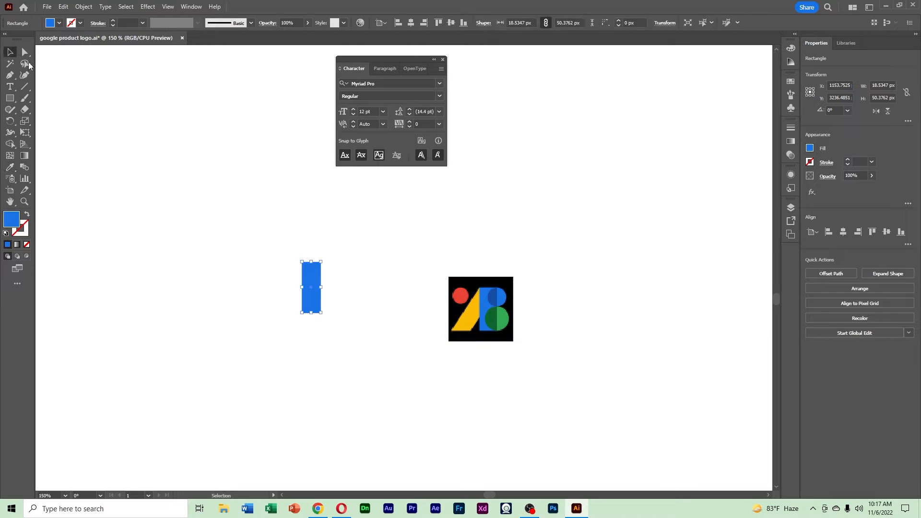
left_click(323, 236)
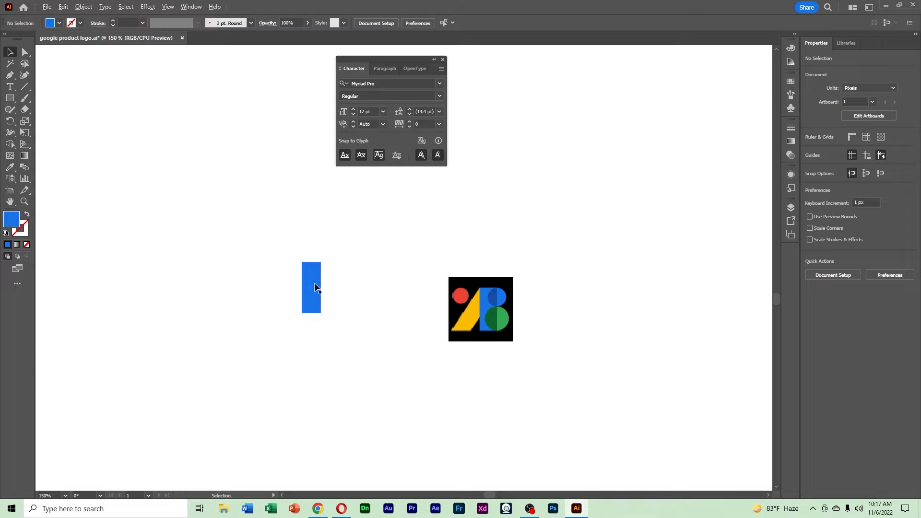
Step: Duplicate the blue rectangle to its left, narrow the copy to about 15 px, and fill it with the icon's yellow
left_click_drag(315, 287, 283, 287)
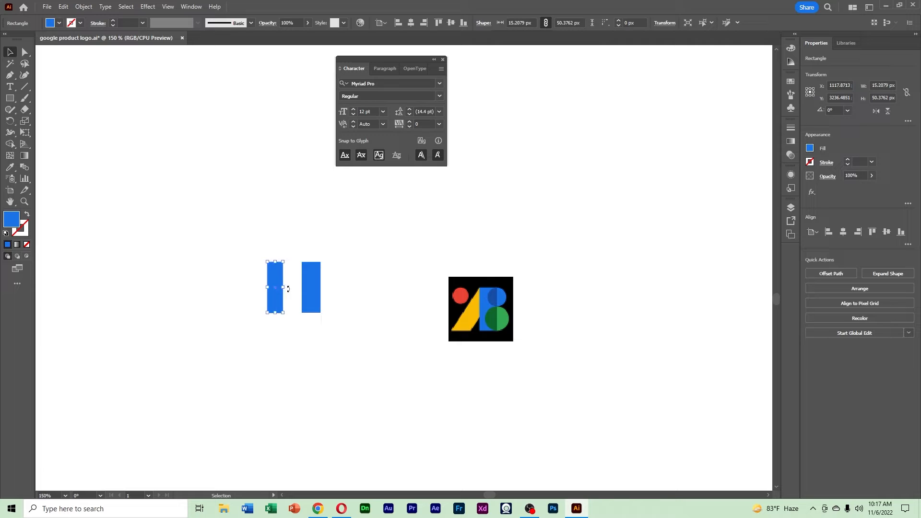
key("i")
left_click(475, 315)
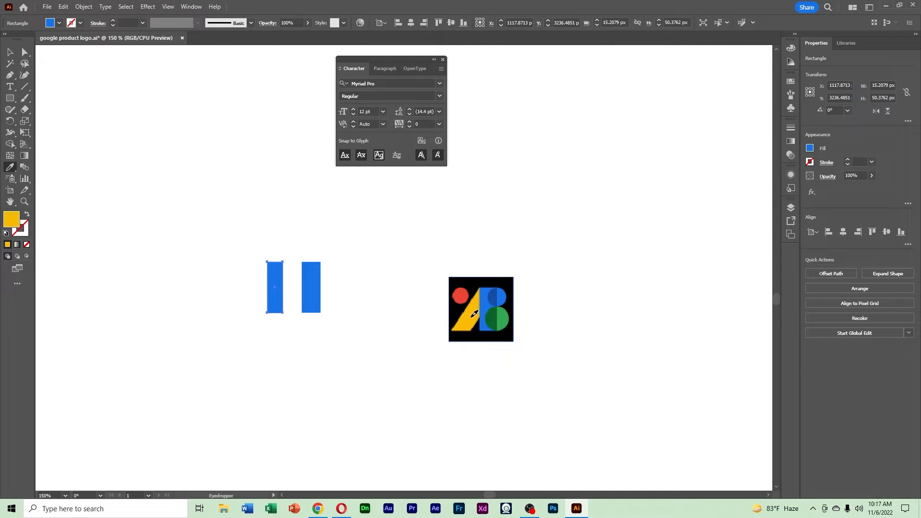
key("v")
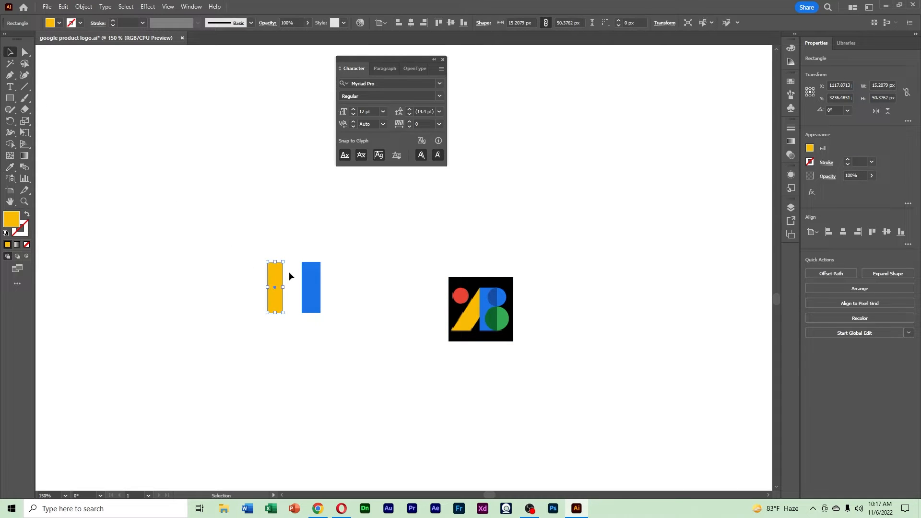
left_click_drag(285, 258, 314, 257)
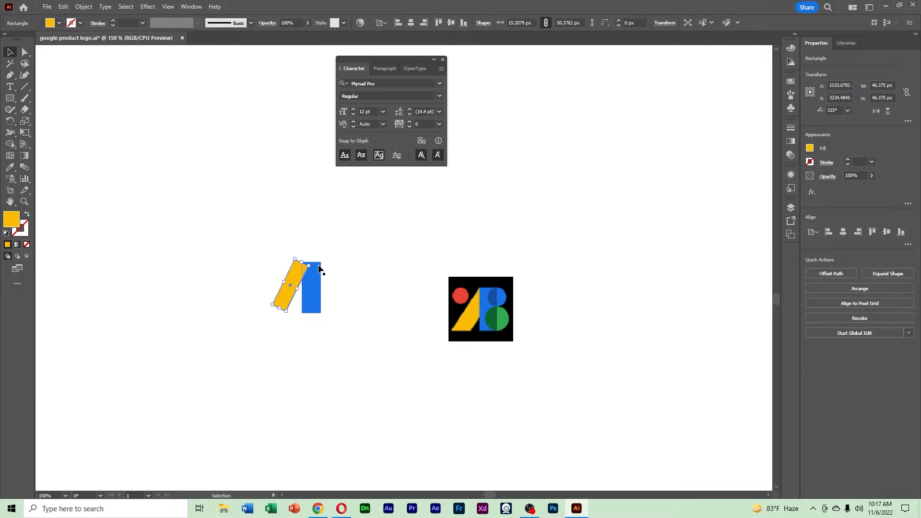
key("ctrl+z")
key("ctrl+z")
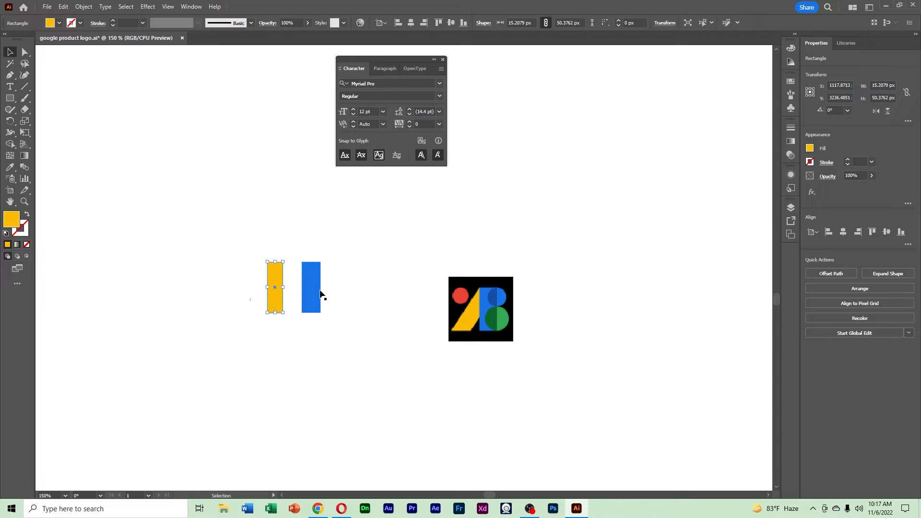
Step: Lengthen the yellow bar to about 72 px and tilt it to about 335.5°, with its upper end overlapping the blue rectangle
left_click_drag(283, 287, 273, 336)
left_click_drag(280, 298, 283, 299)
left_click_drag(287, 260, 309, 277)
Step: Bring the blue rectangle to the front, above the yellow bar
right_click(321, 297)
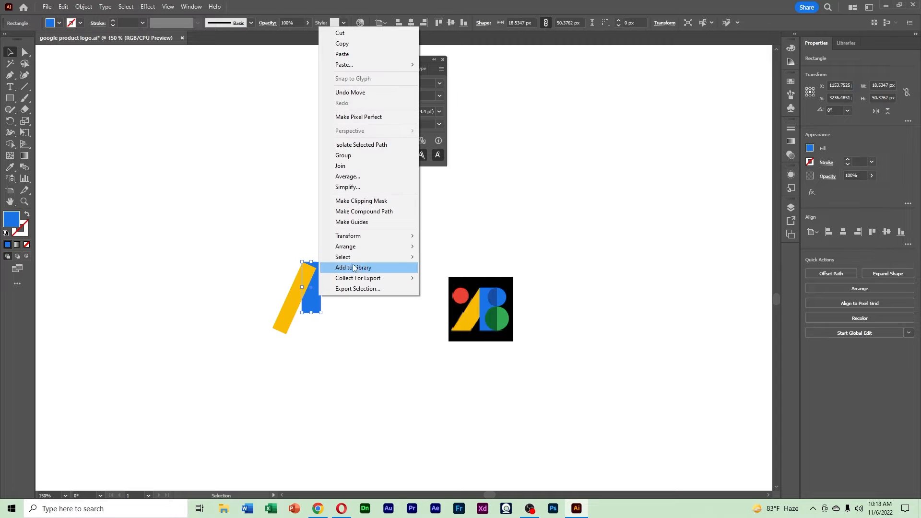
mouse_move(371, 253)
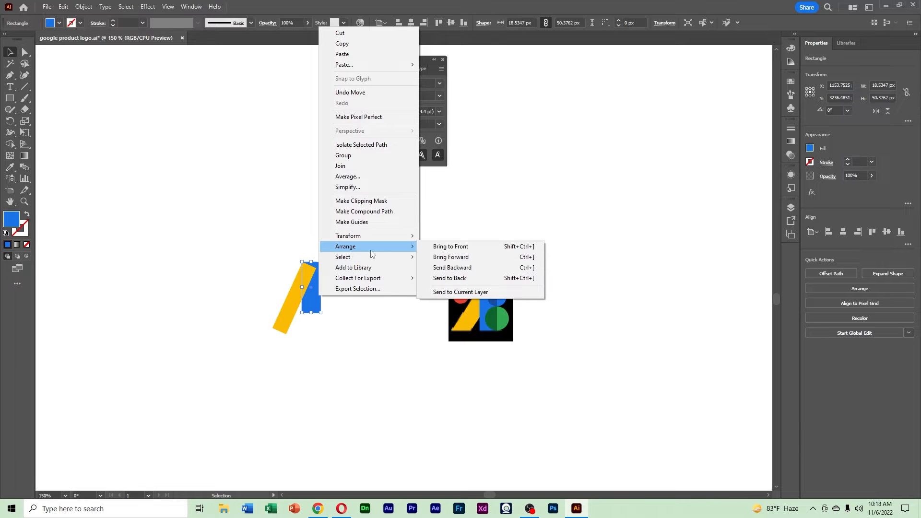
left_click(435, 253)
left_click(356, 308)
Step: Rotate the yellow bar to 330° and shift the blue rectangle so its upper-left corner meets the bar's upper end
key("z")
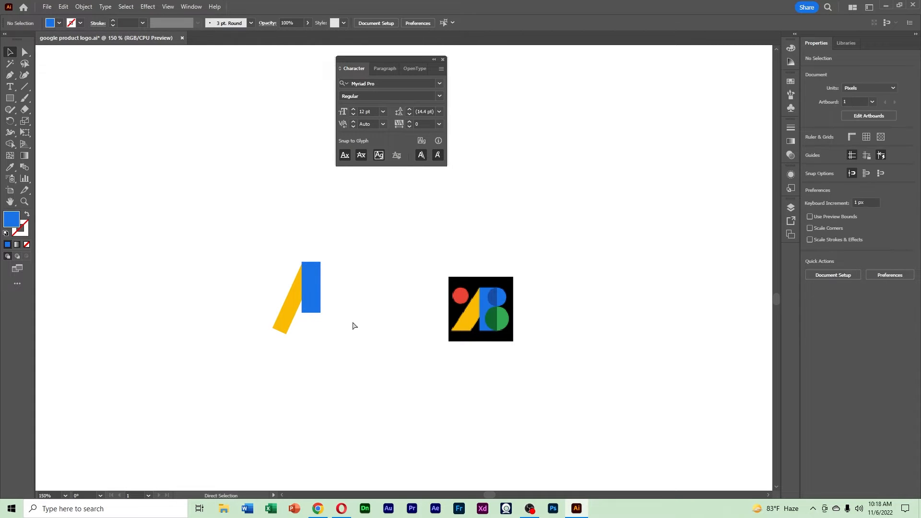
left_click(349, 317)
left_click_drag(349, 317, 368, 401)
key("v")
left_click(342, 344)
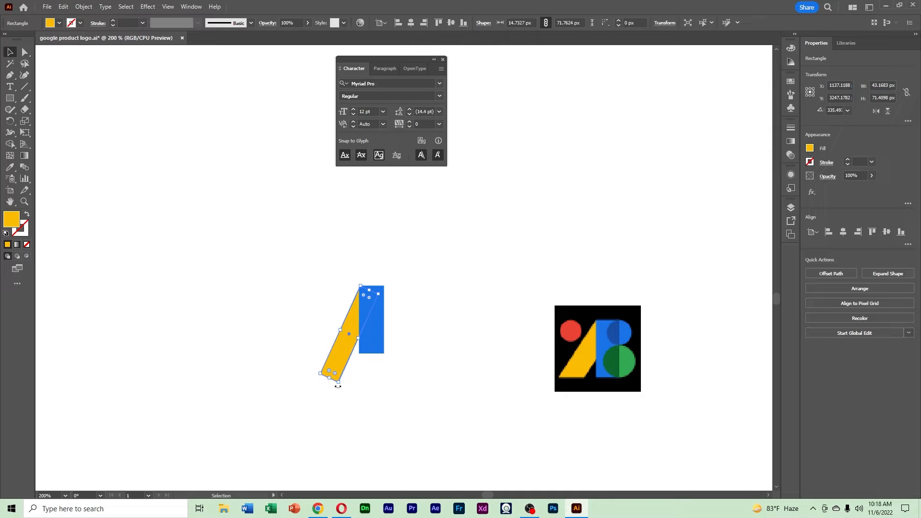
left_click_drag(338, 388, 333, 387)
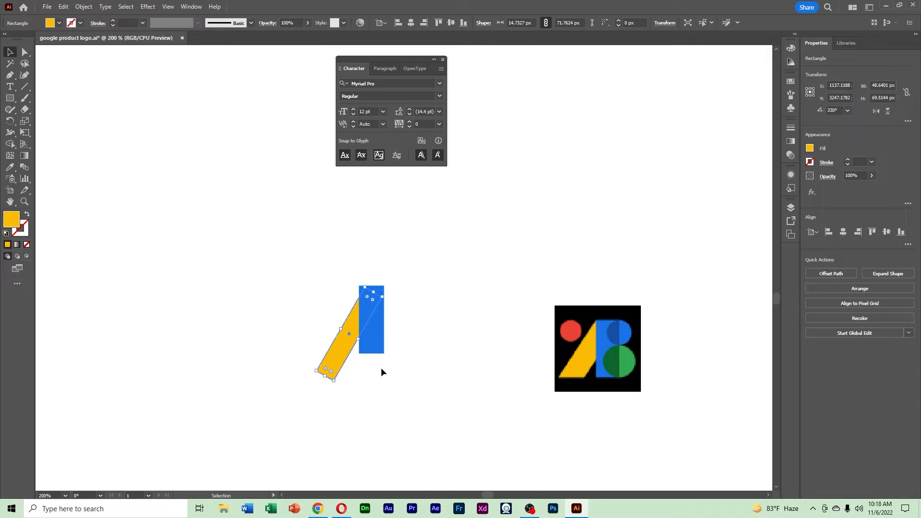
left_click_drag(367, 327, 377, 329)
left_click(434, 333)
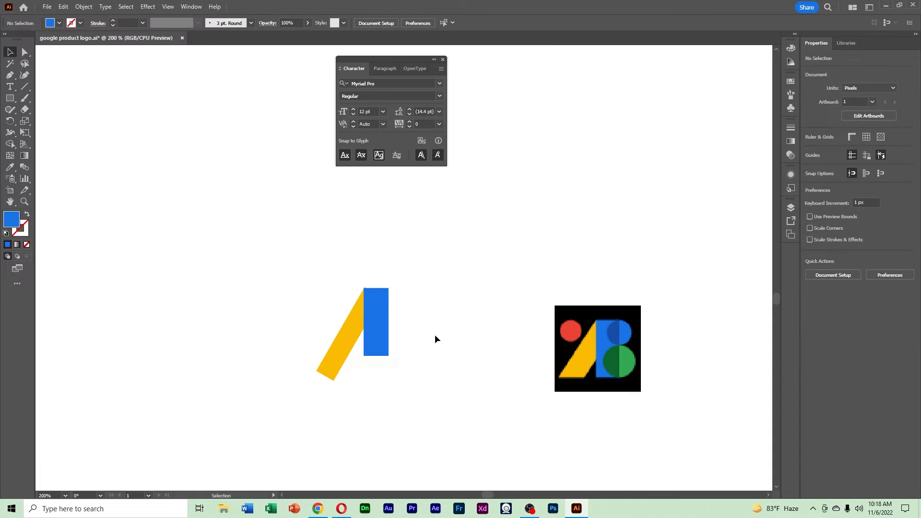
Step: Rotate the yellow bar to about 333° and nudge it slightly right to line up with the blue rectangle's corner
left_click(351, 349)
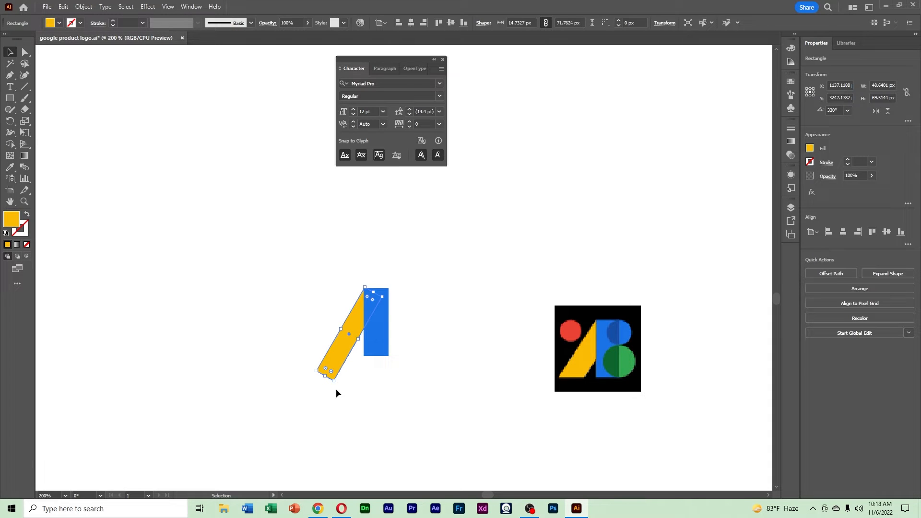
left_click_drag(334, 387, 335, 387)
key("Right")
key("Right")
key("Right")
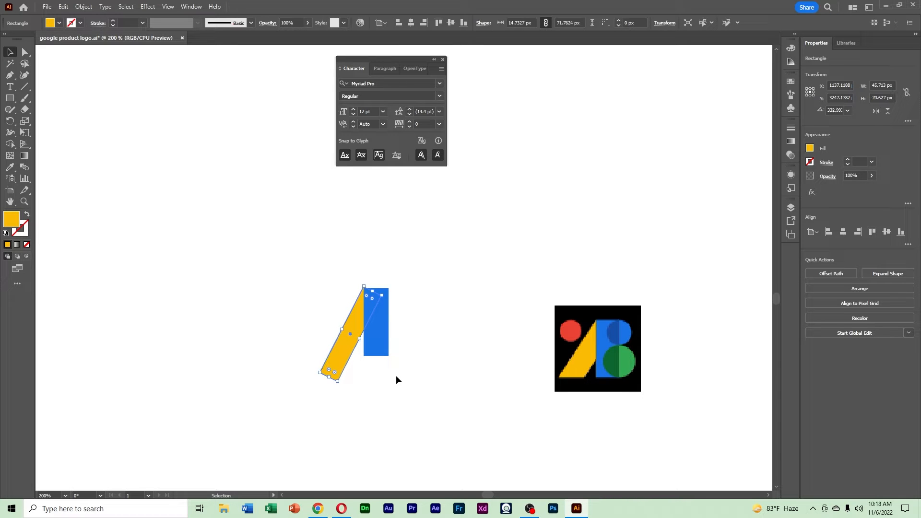
left_click(393, 373)
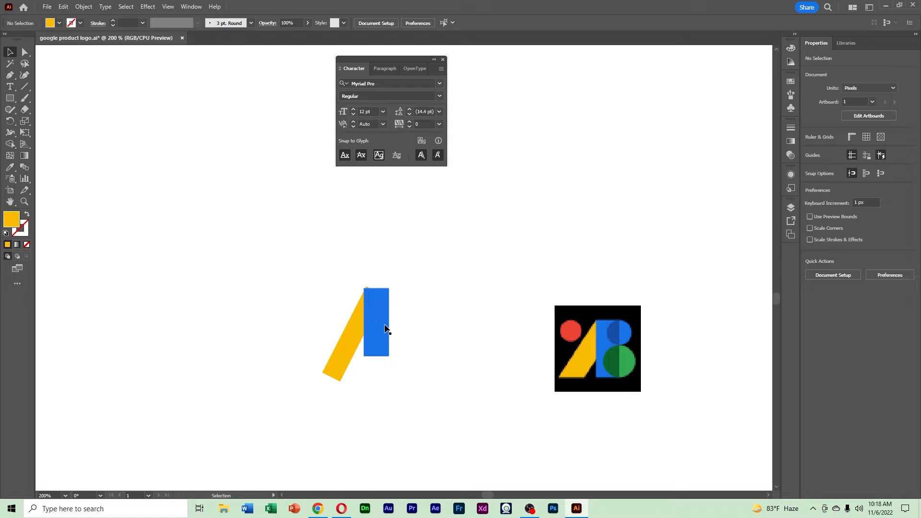
left_click(351, 342)
key("Left")
left_click(405, 356)
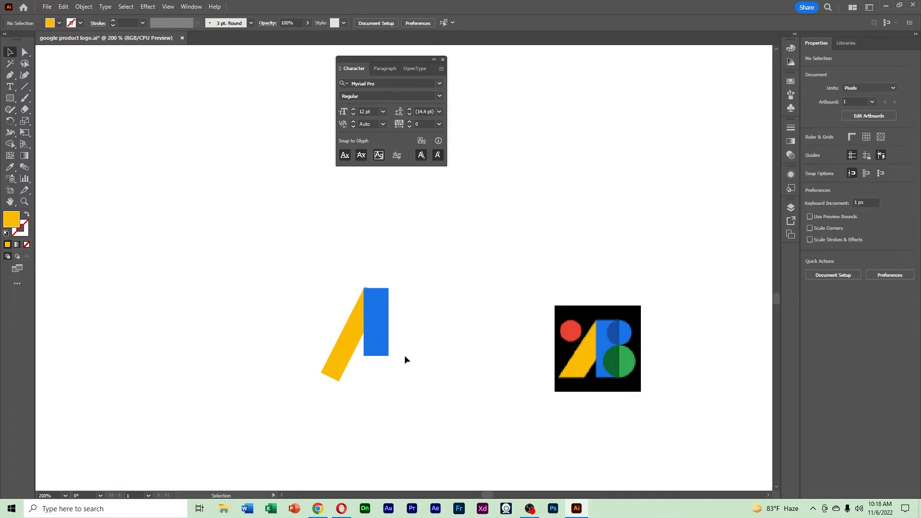
Step: Draw a circle about 16 px wide between the bars and the reference icon and fill it with the icon's dark blue
left_click(407, 335, "ctrl")
left_click_drag(373, 326, 356, 393)
left_click_drag(418, 395, 401, 395)
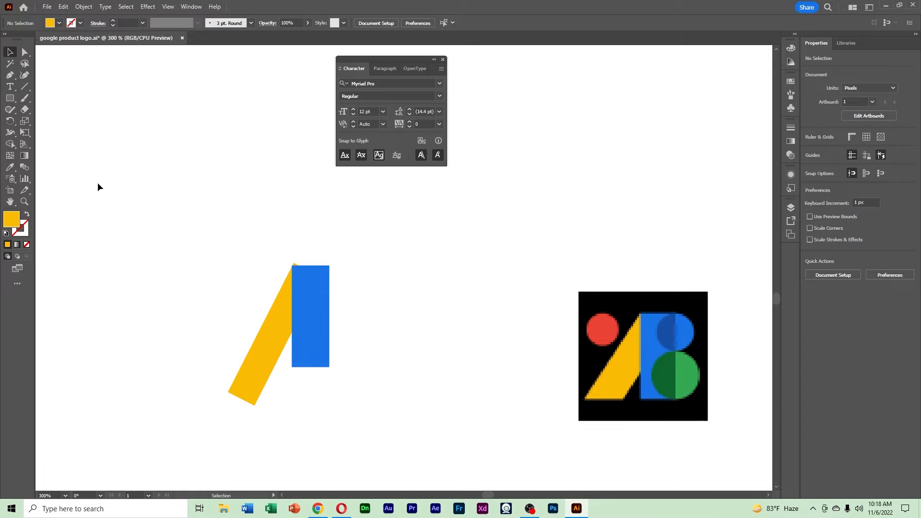
left_click(10, 98)
left_click(42, 122)
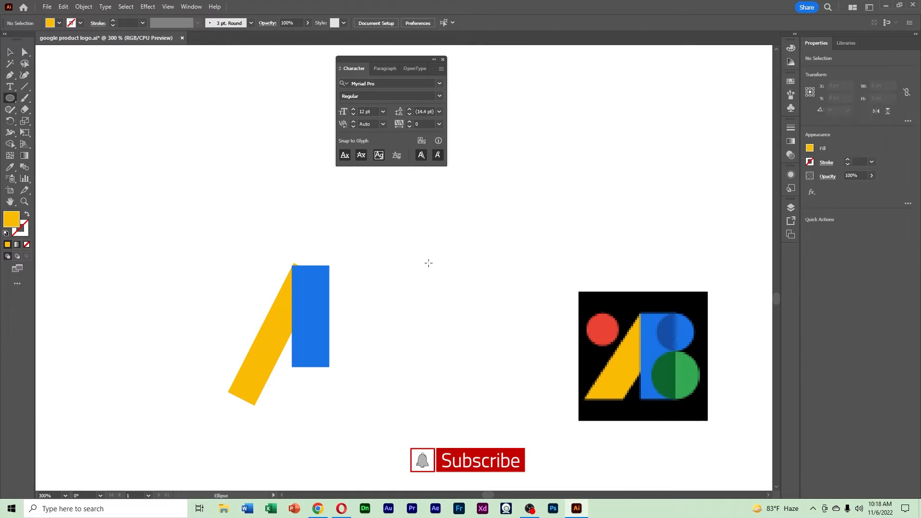
left_click_drag(440, 293, 448, 308)
left_click(10, 52)
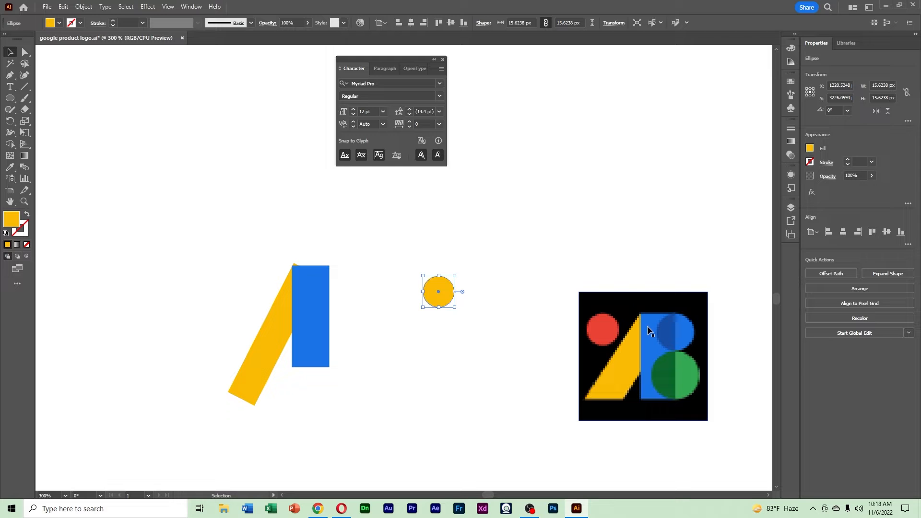
key("i")
left_click(667, 333)
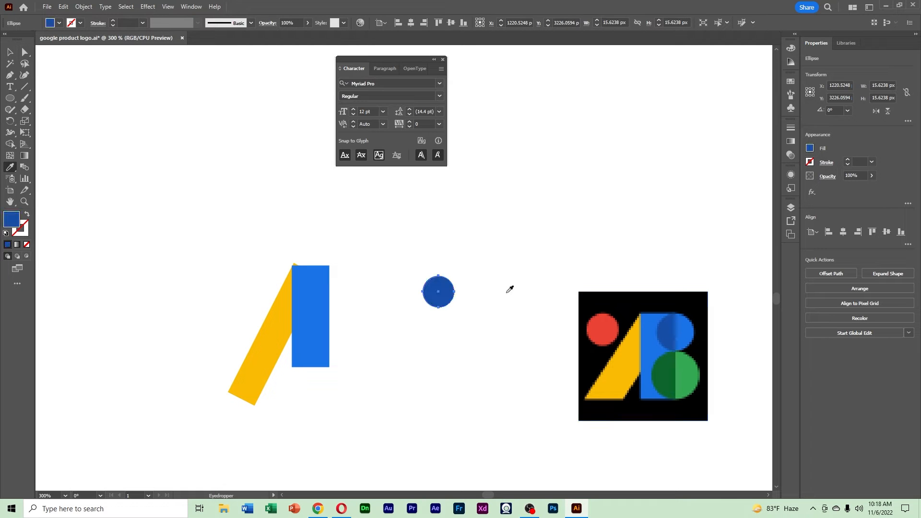
key("v")
Step: Place the dark blue circle, enlarged to about 21 px, over the blue rectangle's upper right and add a copy about 29 px wide beneath it
left_click_drag(438, 291, 368, 368)
left_click(401, 284)
left_click(340, 289, "shift")
left_click(442, 361)
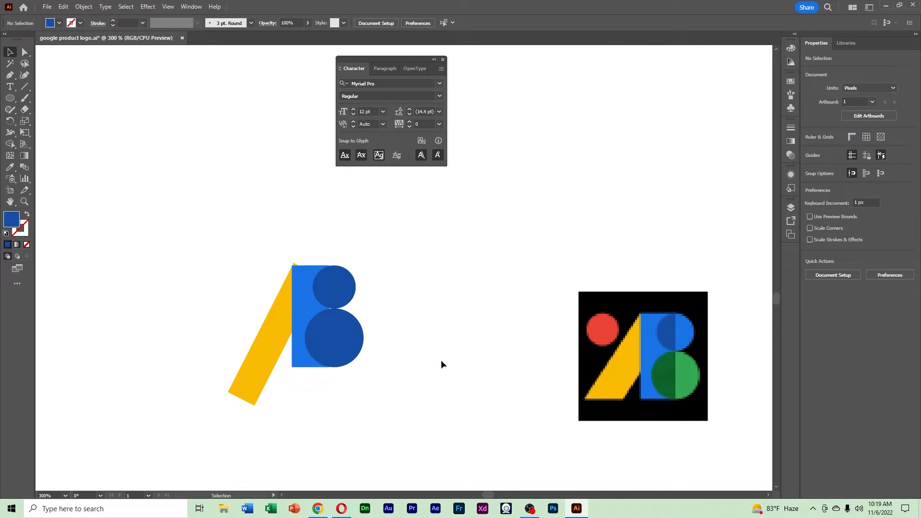
Step: Shift both dark blue circles slightly left so their centres sit on the blue rectangle's right edge
left_click(437, 336, "alt")
left_click_drag(391, 323, 427, 366)
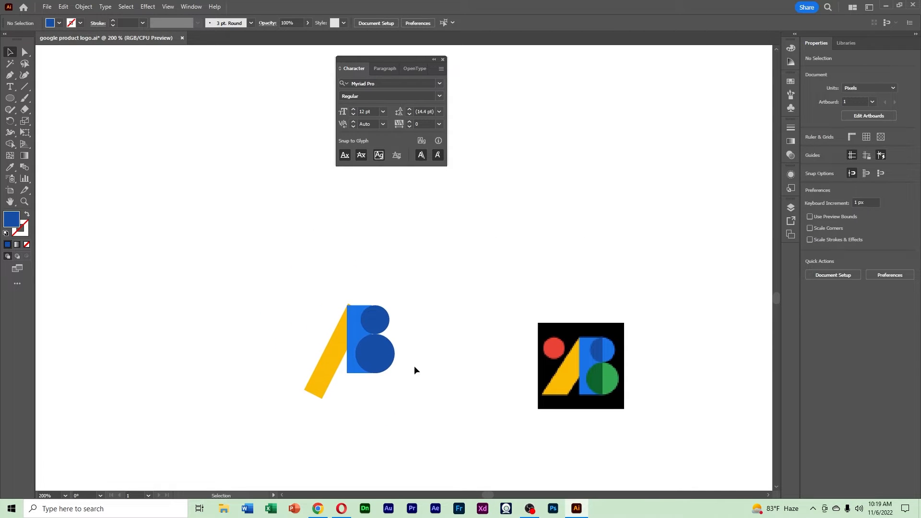
left_click_drag(397, 338, 383, 326)
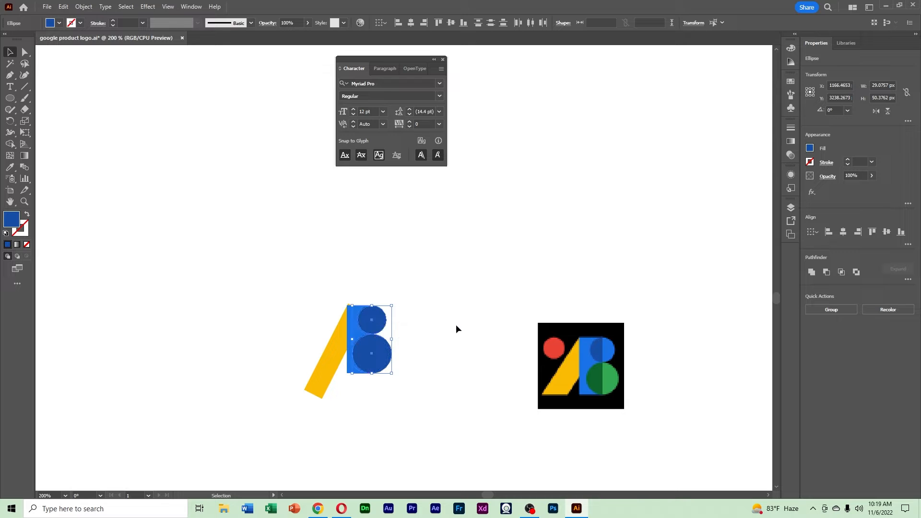
left_click(457, 331)
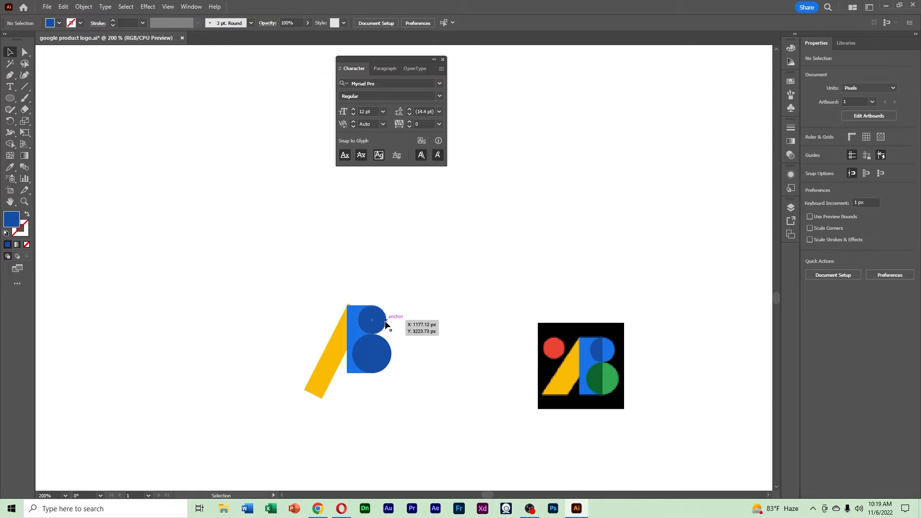
Step: Duplicate the smaller dark blue circle level with the original, to the upper left of the yellow bar
key("ctrl+space")
left_click(427, 341, "ctrl")
left_click_drag(413, 306, 402, 350)
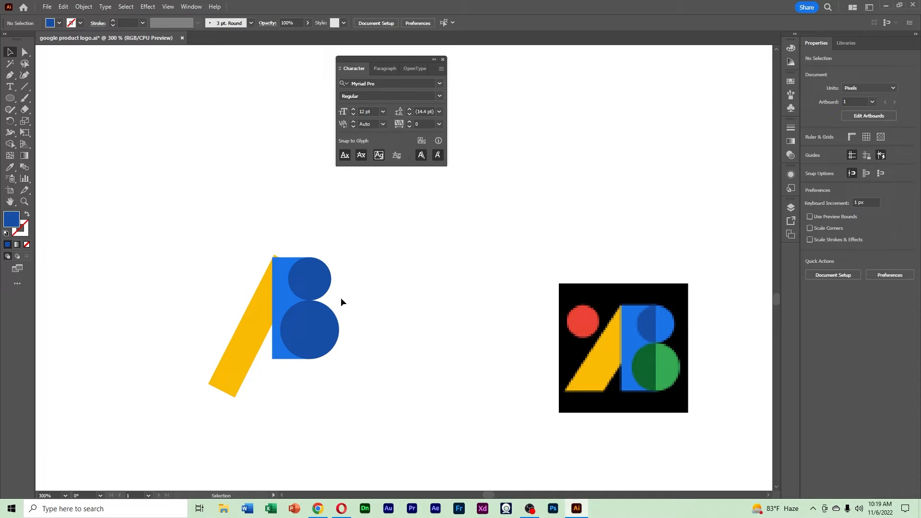
left_click_drag(310, 287, 235, 288)
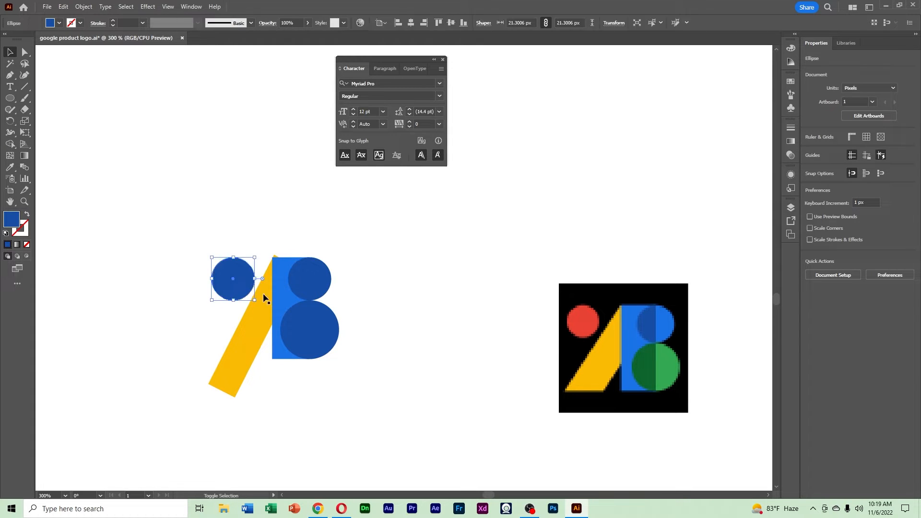
left_click(396, 318)
left_click_drag(396, 318, 435, 307)
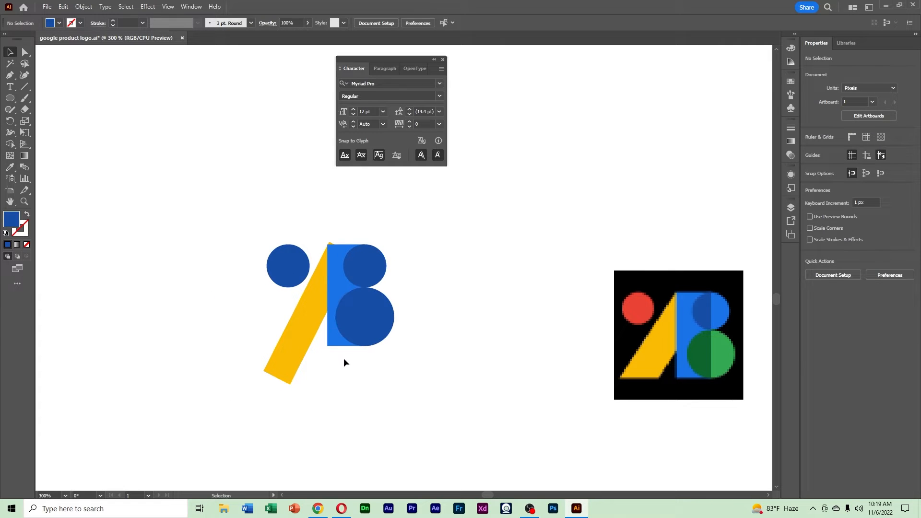
Step: Draw a horizontal line about 86 px long along the blue rectangle's bottom edge, crossing the yellow bar
left_click(24, 86)
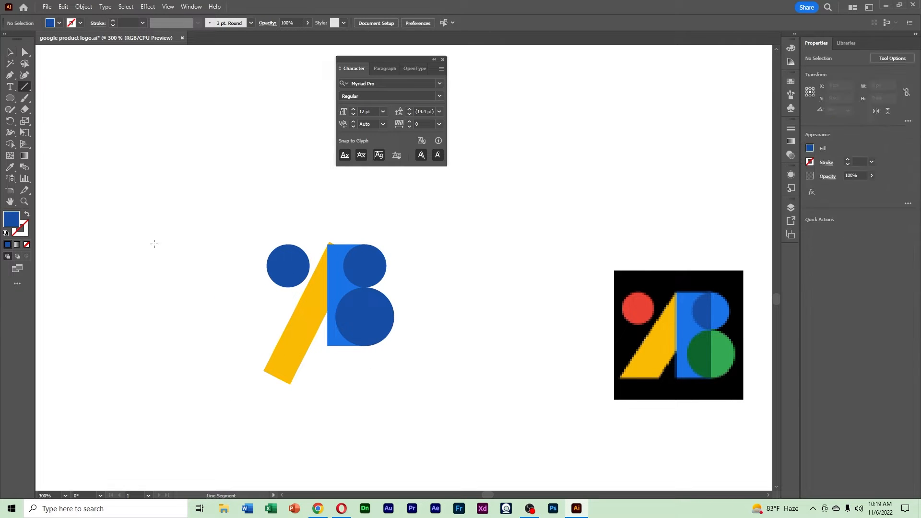
mouse_move(395, 345)
left_mouse_down()
mouse_move(266, 246)
mouse_move(254, 344)
mouse_move(429, 346)
left_mouse_up()
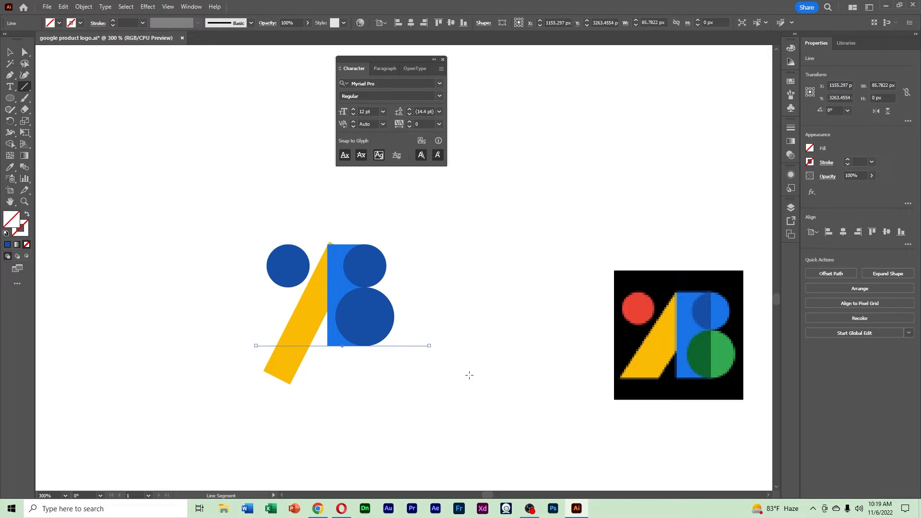
left_click(9, 53)
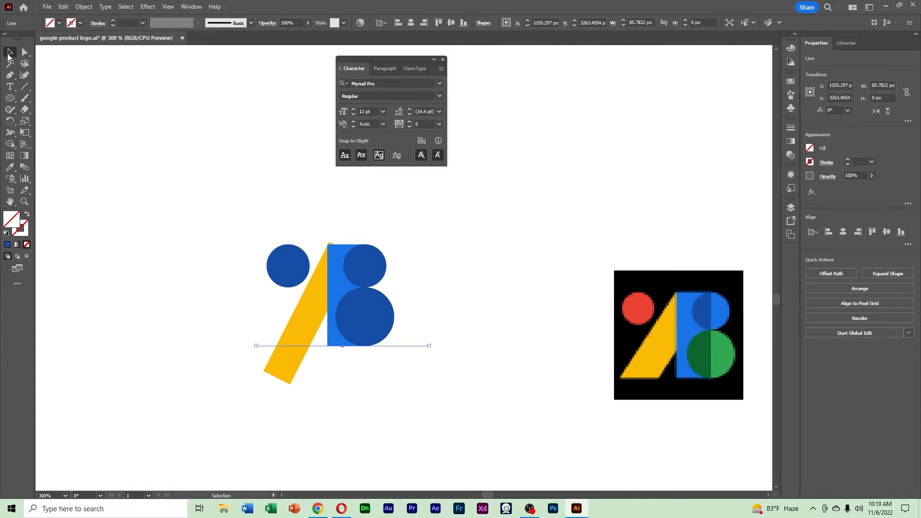
Step: Use Shape Builder on all the shapes to remove both circles' right halves and the yellow bar's part below the line
left_click_drag(233, 218, 423, 390)
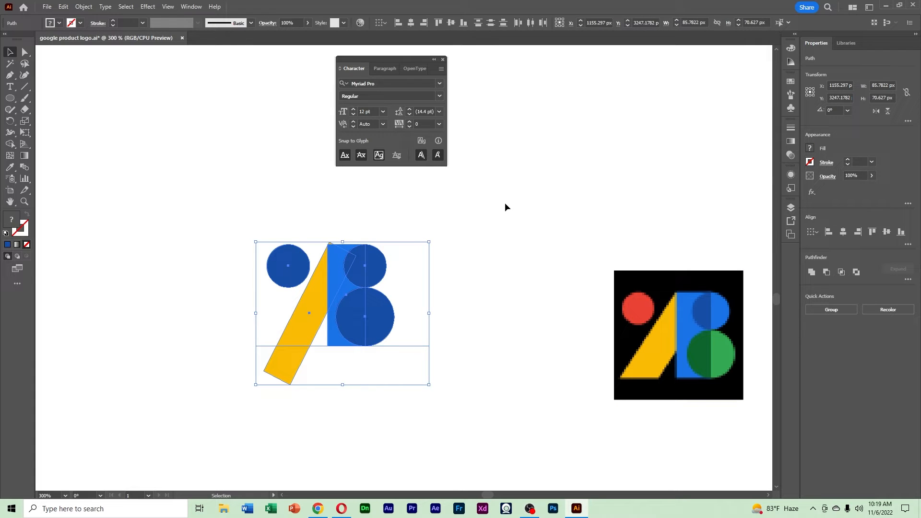
left_click(10, 143)
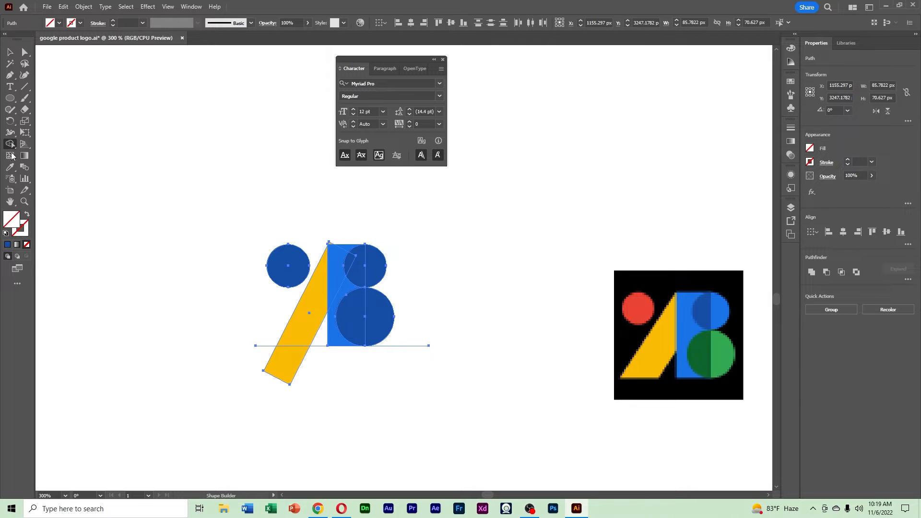
left_click(376, 274, "alt")
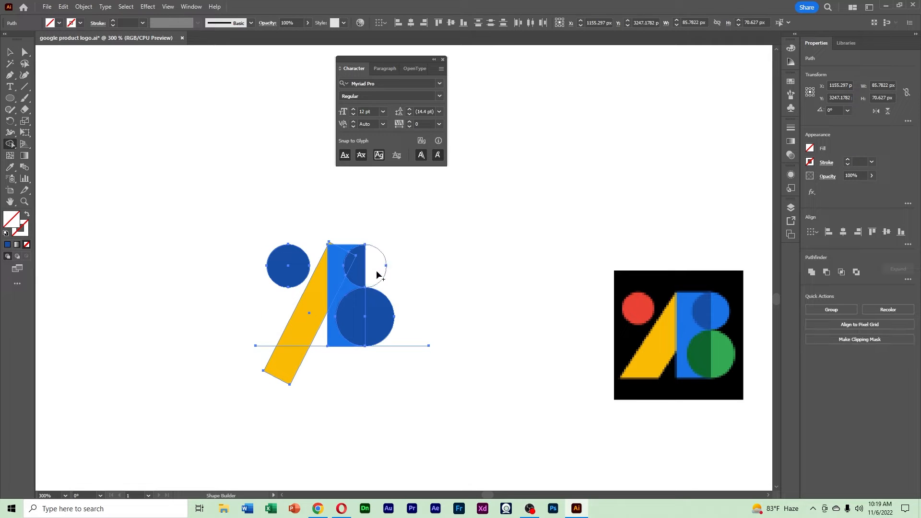
left_click(378, 309, "alt")
left_click_drag(316, 366, 252, 358)
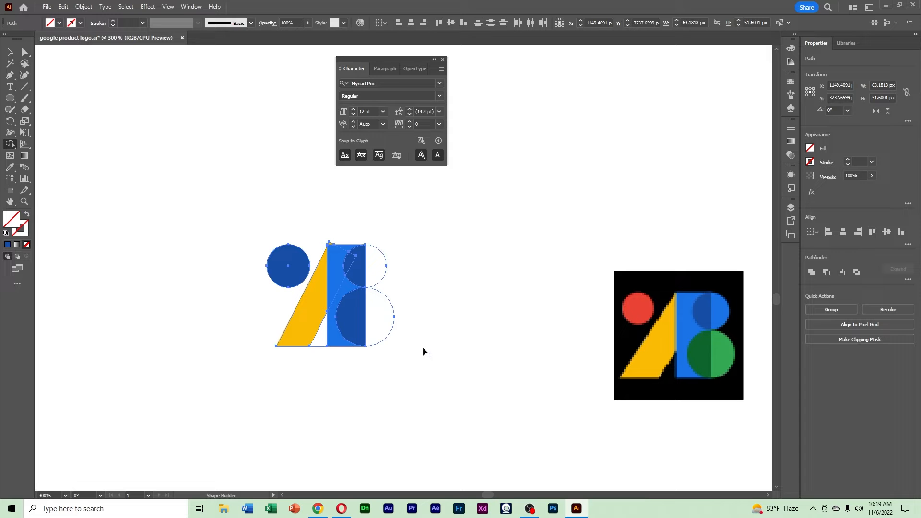
Step: Clear the dark blue left halves of both circles and remove the empty triangle between the yellow bar and the blue rectangle
mouse_move(379, 266)
left_mouse_down()
mouse_move(384, 320)
mouse_move(371, 301)
mouse_move(379, 318)
left_mouse_up()
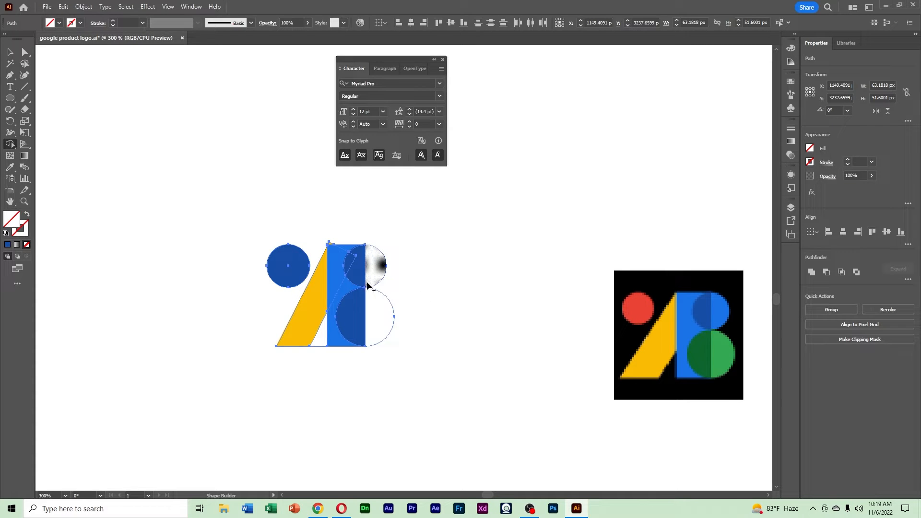
left_click_drag(351, 273, 359, 331)
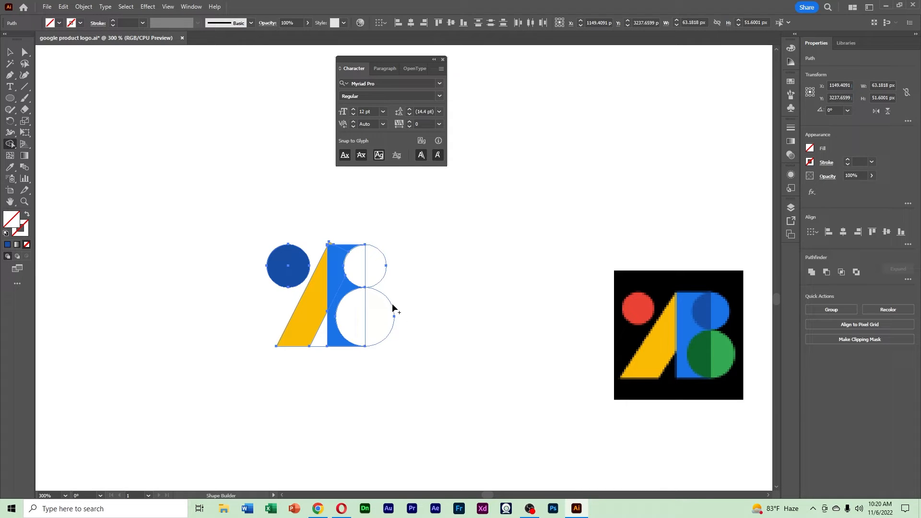
left_click_drag(330, 267, 336, 331)
left_click(319, 344, "alt")
Step: Remove the yellow bar's small tip that sticks out above the blue rectangle's top edge
left_click(334, 239, "ctrl")
left_click(334, 239, "ctrl")
left_click(518, 333, "ctrl")
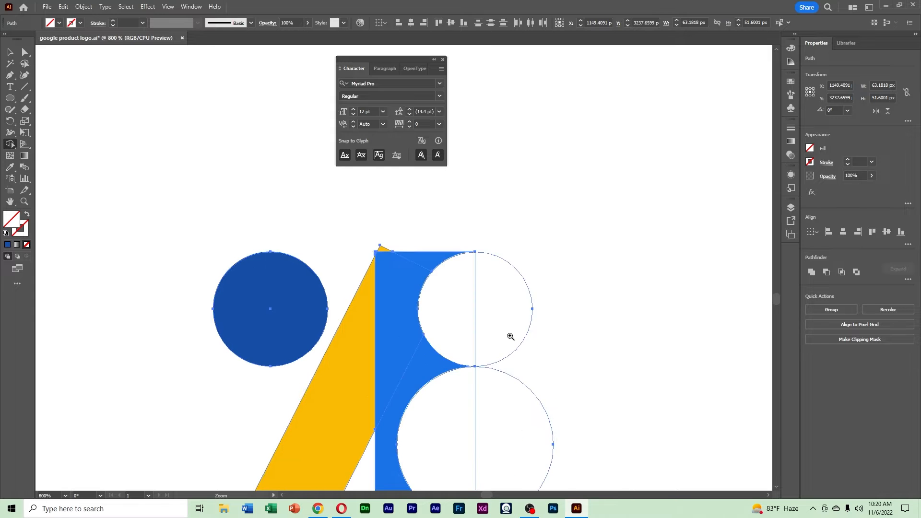
left_click(509, 336, "ctrl")
left_click_drag(274, 228, 367, 379)
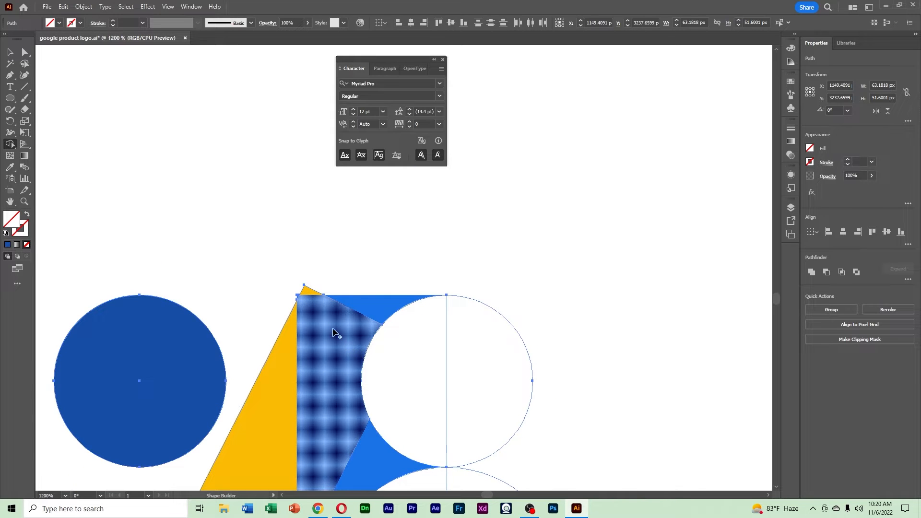
left_click(308, 293, "alt")
Step: Examine the upper corner where the yellow bar meets the blue rectangle, and the overall trimmed shapes
left_click_drag(534, 399, 617, 209)
left_click(579, 284, "ctrl+alt")
left_click(578, 283, "ctrl+alt")
left_click_drag(297, 332, 432, 406)
left_click(335, 244, "ctrl")
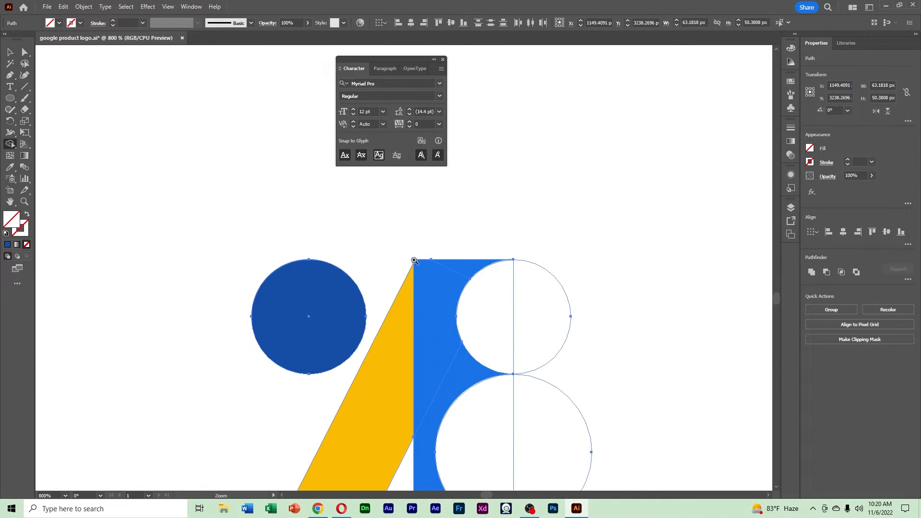
left_click(416, 262, "ctrl")
left_click(414, 259, "ctrl")
left_click(380, 280, "ctrl")
left_click(414, 266, "ctrl")
left_click(413, 266, "ctrl")
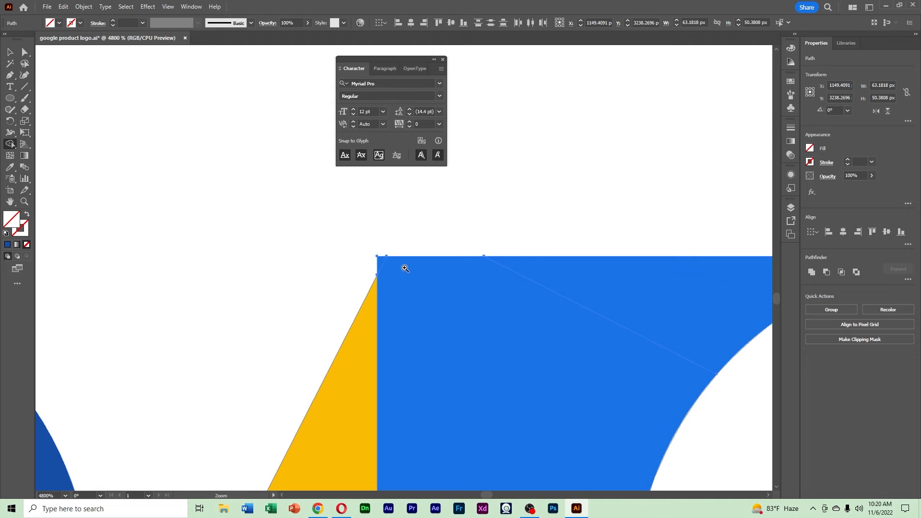
left_click(402, 268, "ctrl")
left_click(394, 296, "ctrl+alt")
left_click(394, 285, "ctrl+alt")
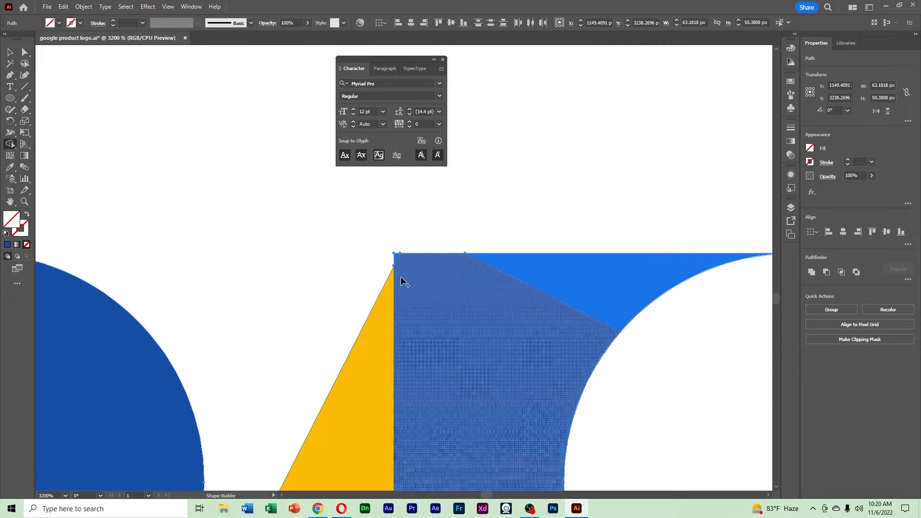
left_click(452, 268, "ctrl+alt")
left_click(445, 271, "ctrl+alt")
left_click(444, 271, "ctrl+alt")
left_click(443, 271, "ctrl+alt")
left_click(448, 273, "ctrl+alt")
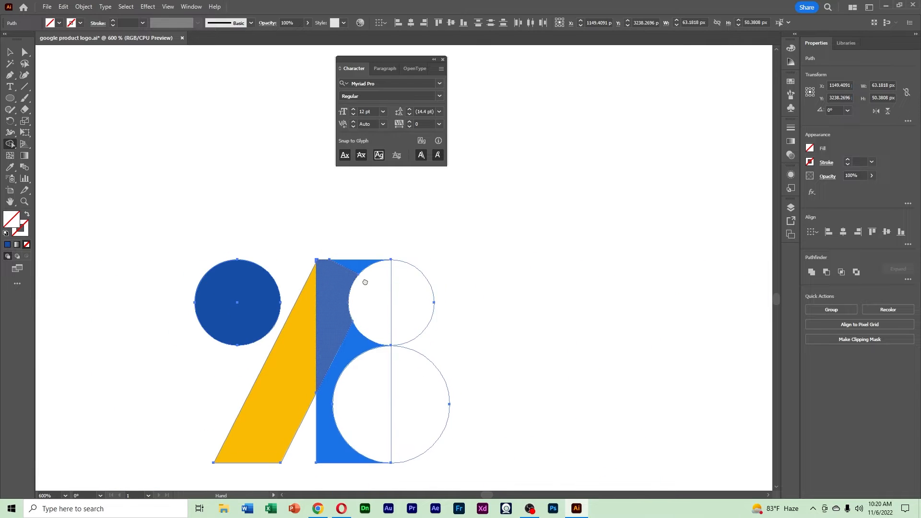
left_click_drag(361, 287, 395, 223)
left_click(393, 267, "ctrl+alt")
left_click_drag(386, 274, 358, 298)
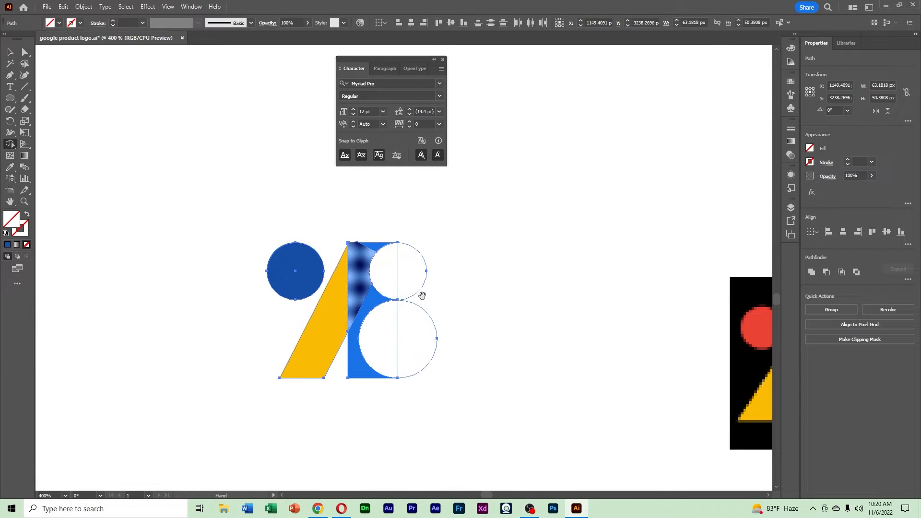
left_click_drag(461, 284, 446, 295)
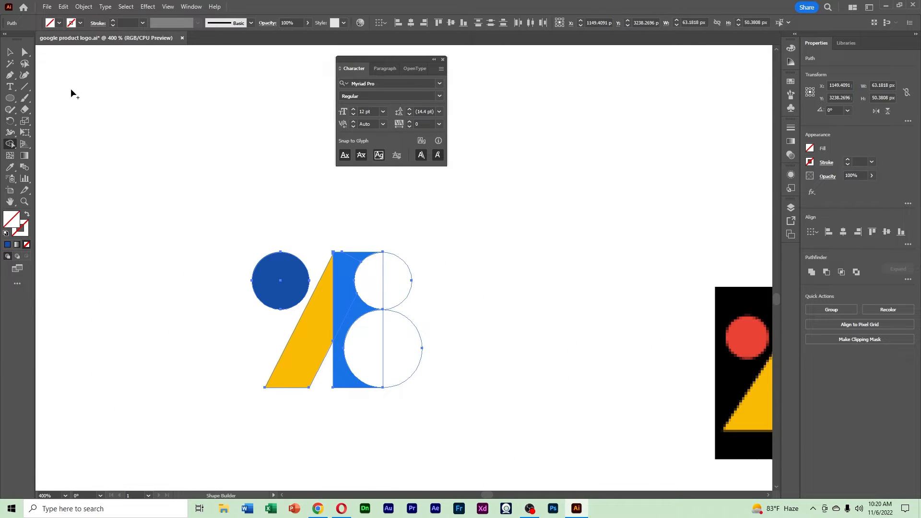
Step: Fill the small circle's left half with the reference icon's dark blue and the large circle's left half with its dark green
left_click(10, 52)
left_click(437, 221, "ctrl+alt")
left_click(435, 220, "ctrl+alt")
left_click_drag(387, 291, 375, 262)
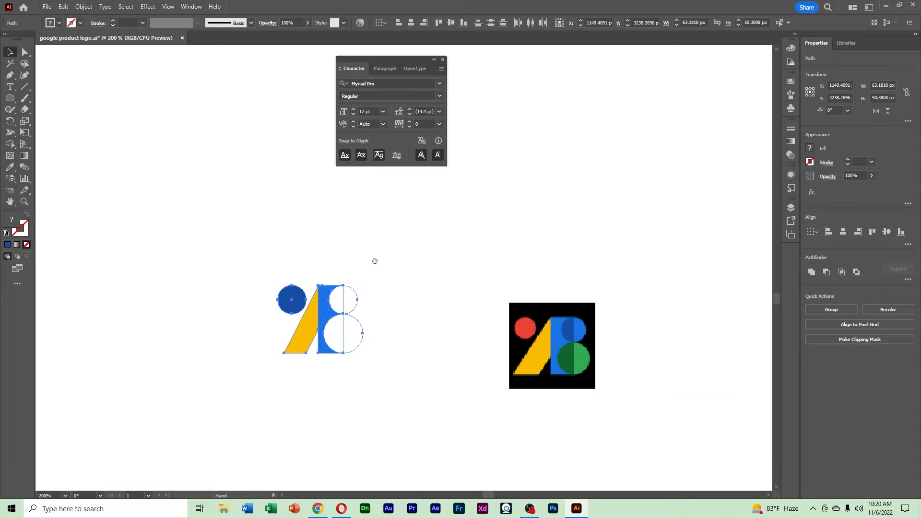
left_click(349, 335)
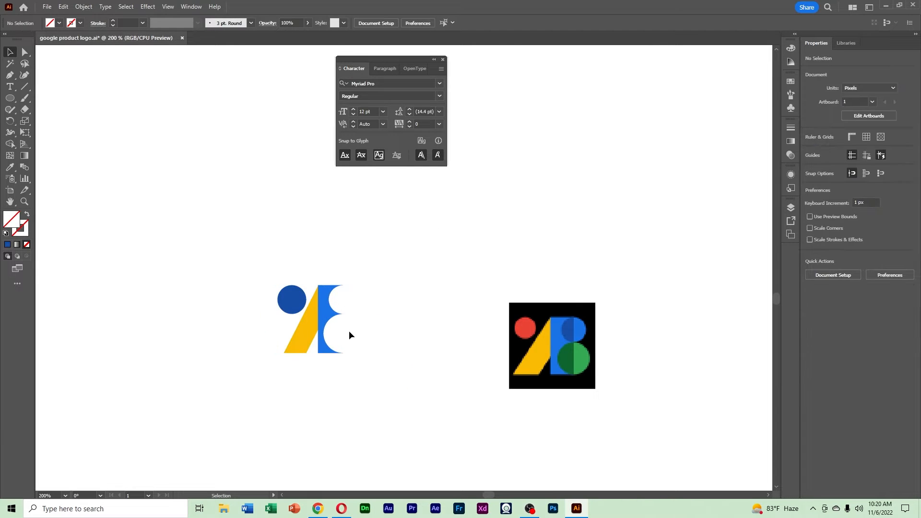
left_click(345, 306)
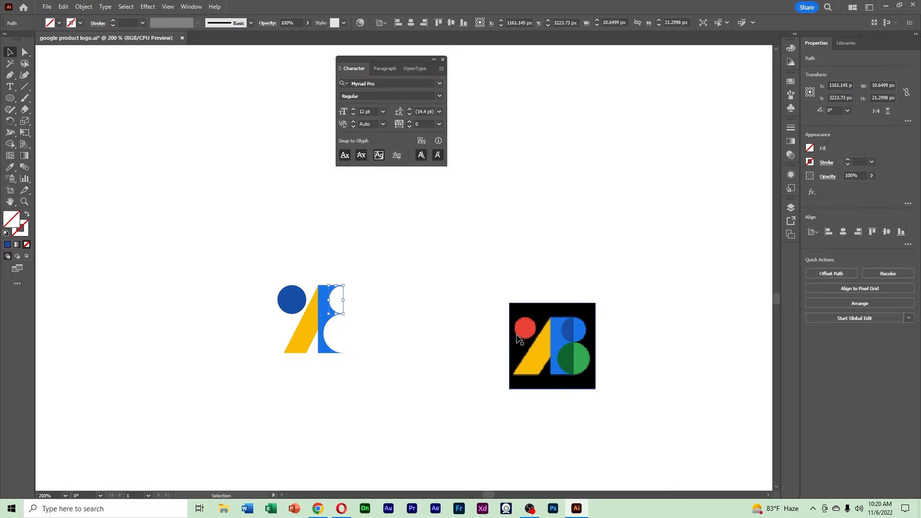
key("i")
left_click(574, 327)
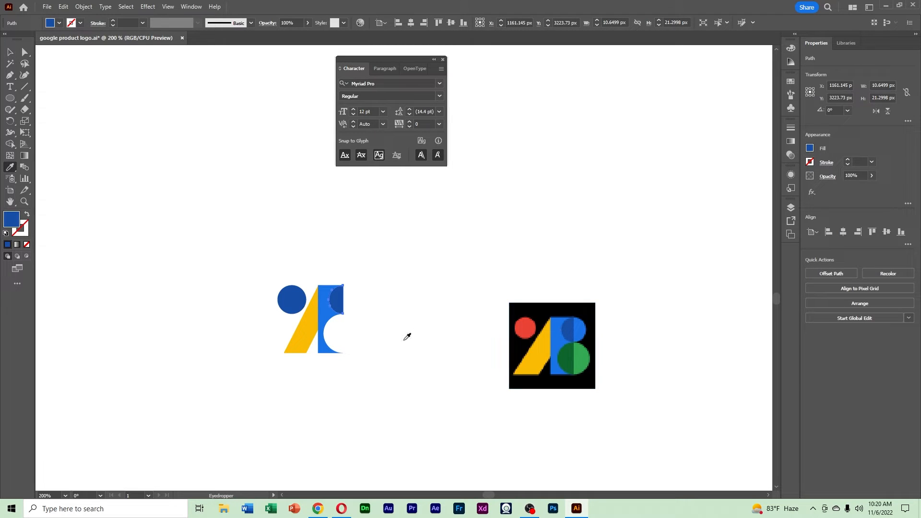
key("v")
left_click(340, 341)
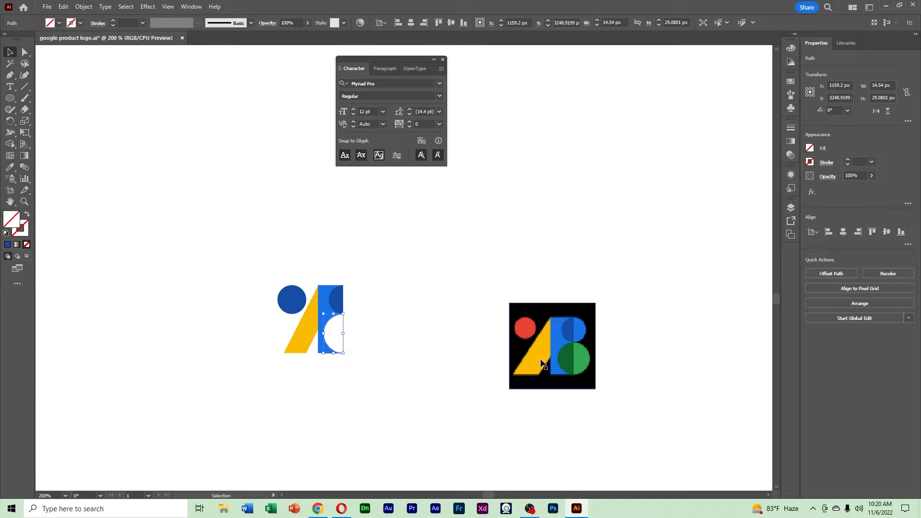
key("i")
left_click(562, 356)
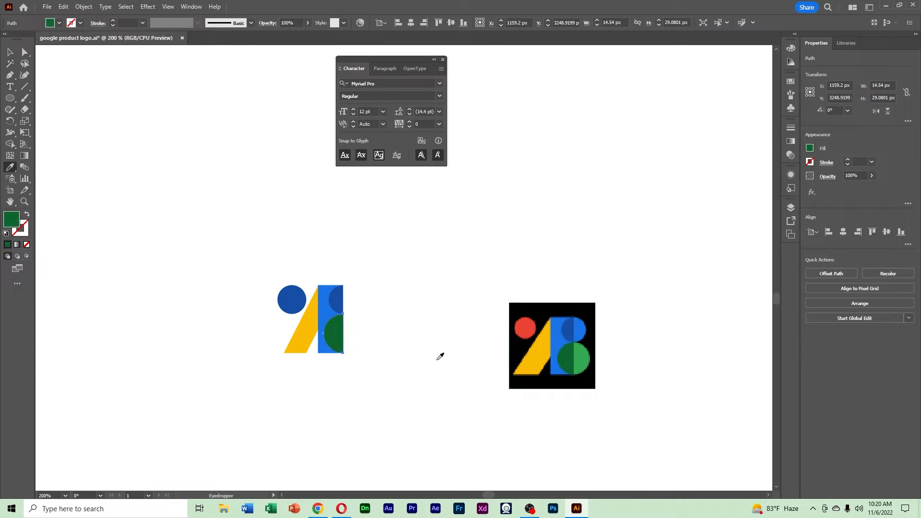
Step: Fill the small circle's right half with the reference icon's bright blue and the large circle's right half with its light green
key("v")
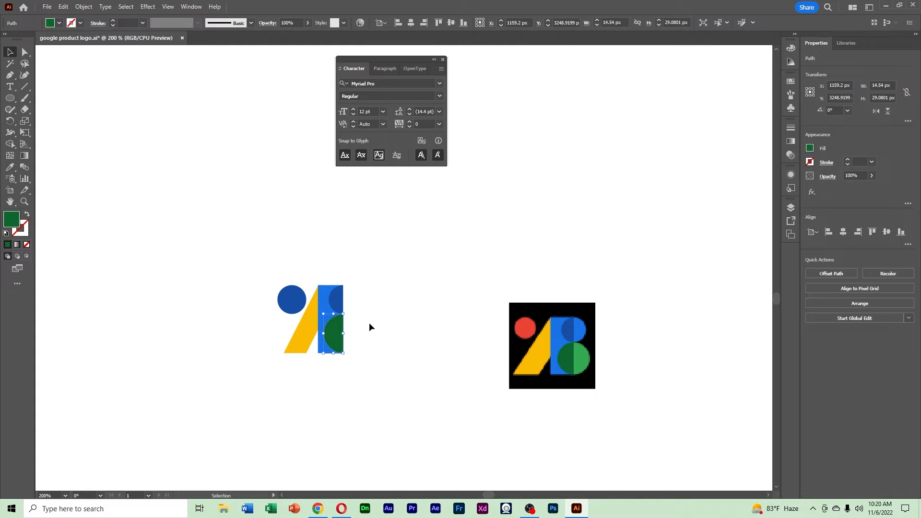
left_click(355, 299)
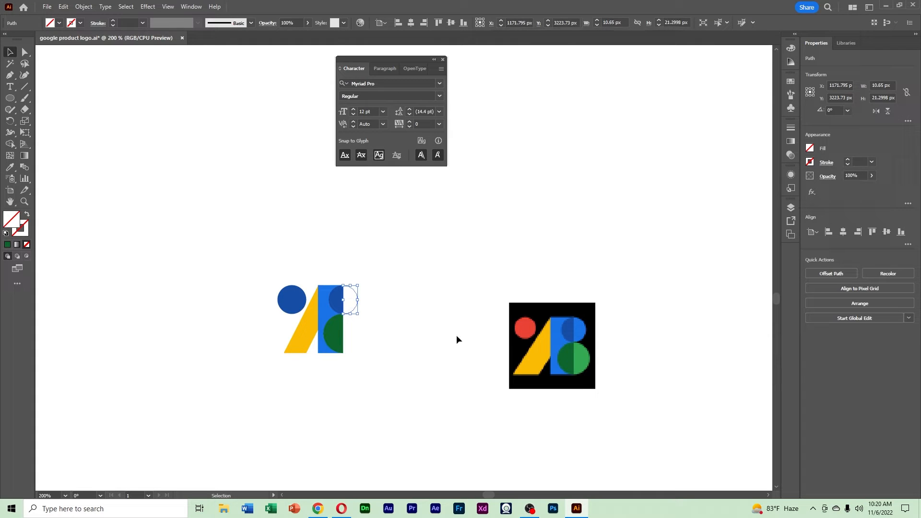
key("i")
left_click(582, 325)
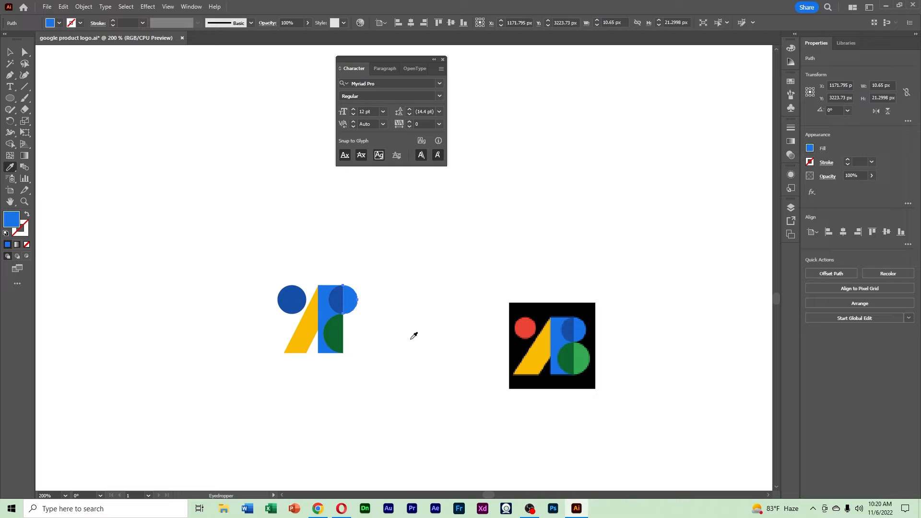
key("v")
left_click(361, 341)
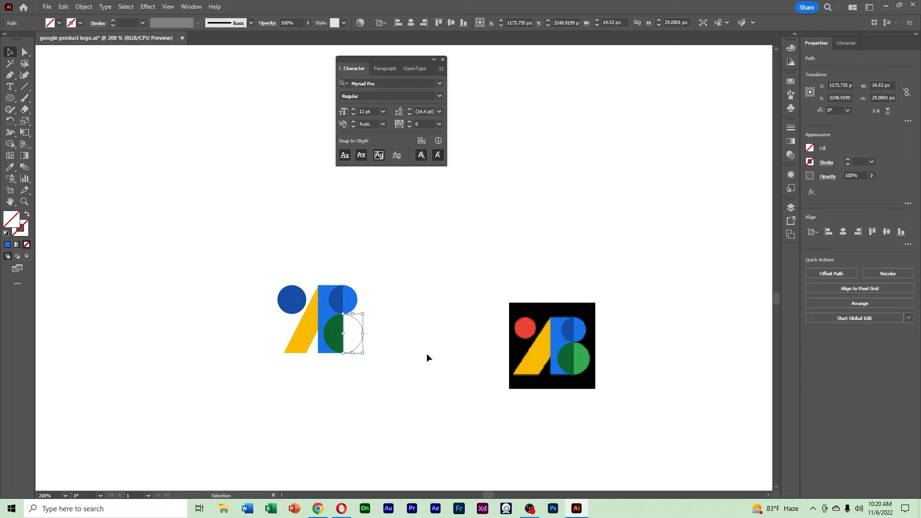
key("i")
left_click(582, 358)
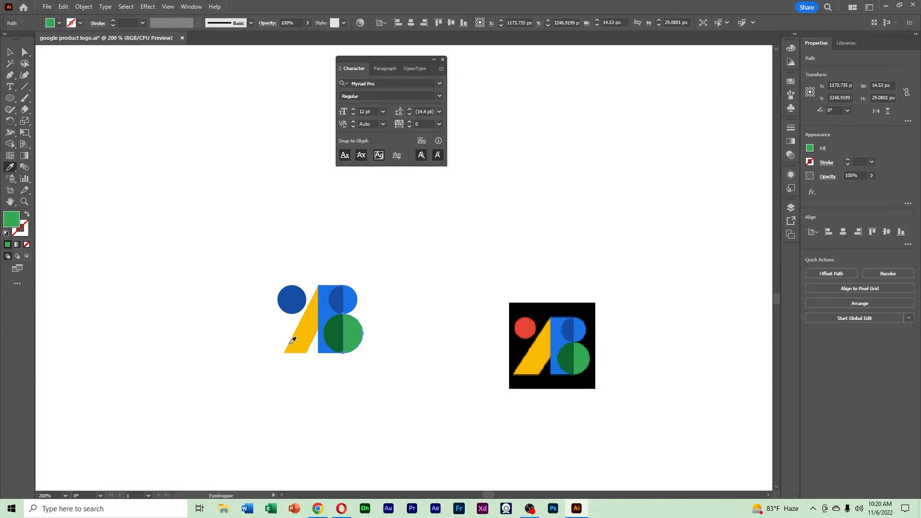
Step: Fill the separate circle beside the yellow bar with the reference icon's red
key("v")
left_click(381, 248)
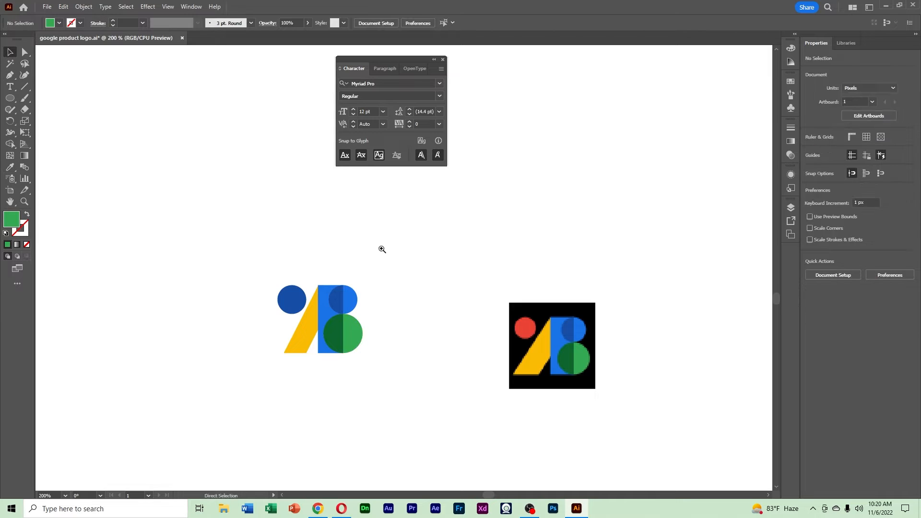
left_click(401, 271, "ctrl+alt")
left_click_drag(394, 287, 431, 309)
left_click(364, 314)
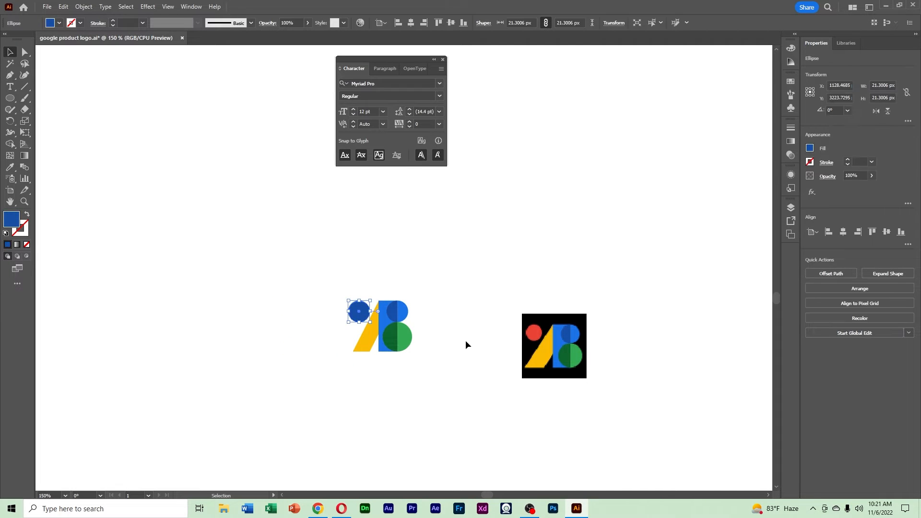
key("i")
left_click(542, 326)
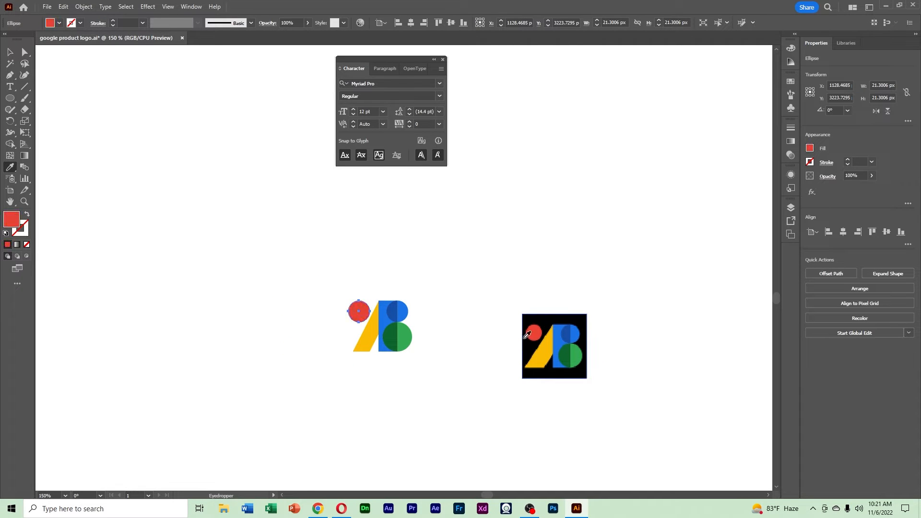
left_click(9, 52)
left_click(189, 207)
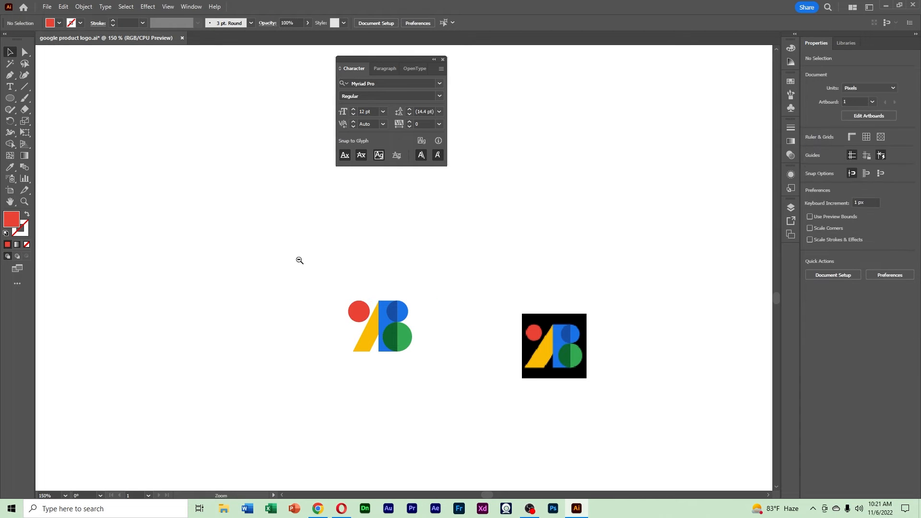
left_click(299, 260, "ctrl+alt")
left_click_drag(421, 330, 442, 339)
left_click(481, 338, "ctrl")
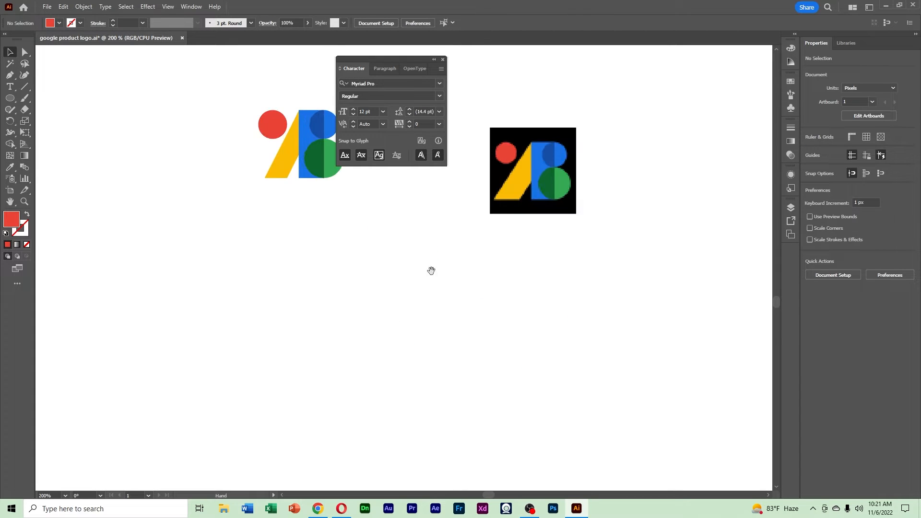
left_click_drag(432, 269, 490, 383)
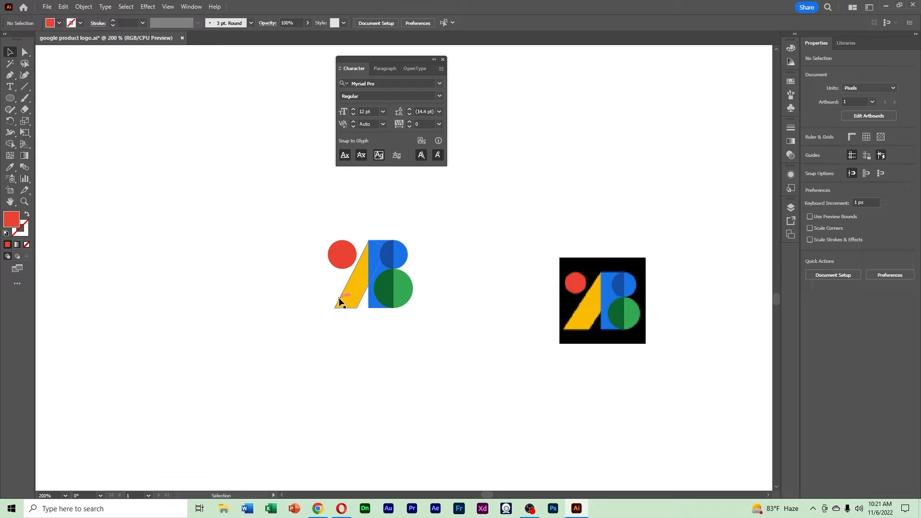
left_click(360, 283, "ctrl")
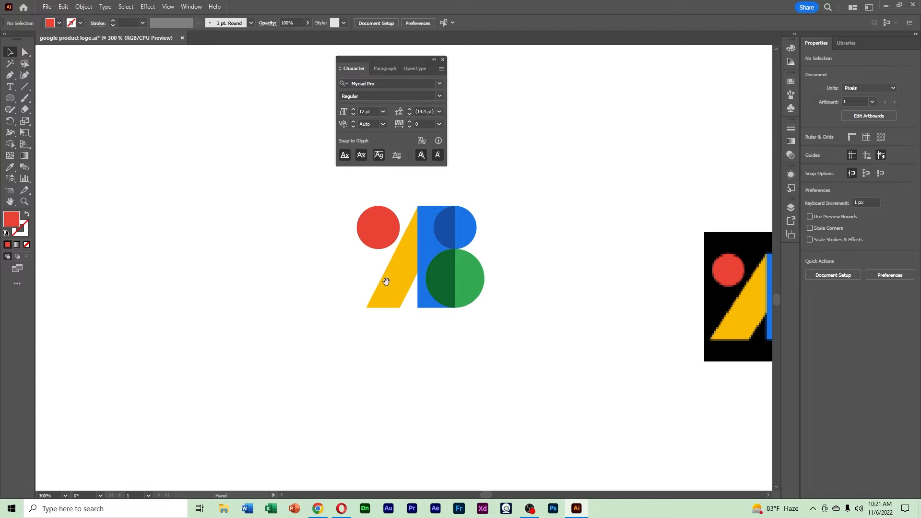
Step: Group all the shapes of the finished Google Fonts icon into one object
left_click_drag(398, 283, 413, 432)
left_click(367, 319, "ctrl+alt")
left_click(367, 319, "ctrl+alt")
left_click_drag(502, 401, 396, 264)
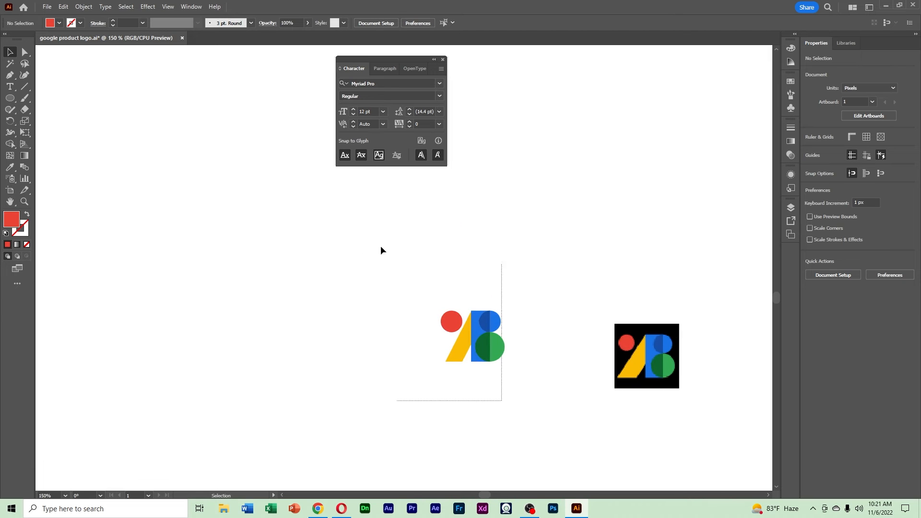
right_click(452, 327)
left_click(482, 188)
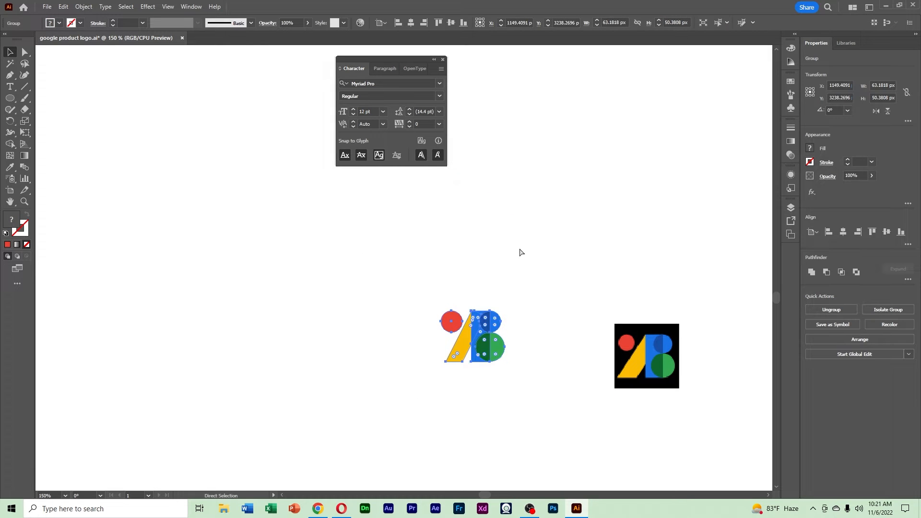
Step: Move the grouped Google Fonts icon away from its reference image, closer to the column of finished product logos
left_click(518, 250, "ctrl+alt")
left_click(518, 250, "ctrl+alt")
left_click_drag(367, 271, 677, 200)
left_click(663, 255, "ctrl+alt")
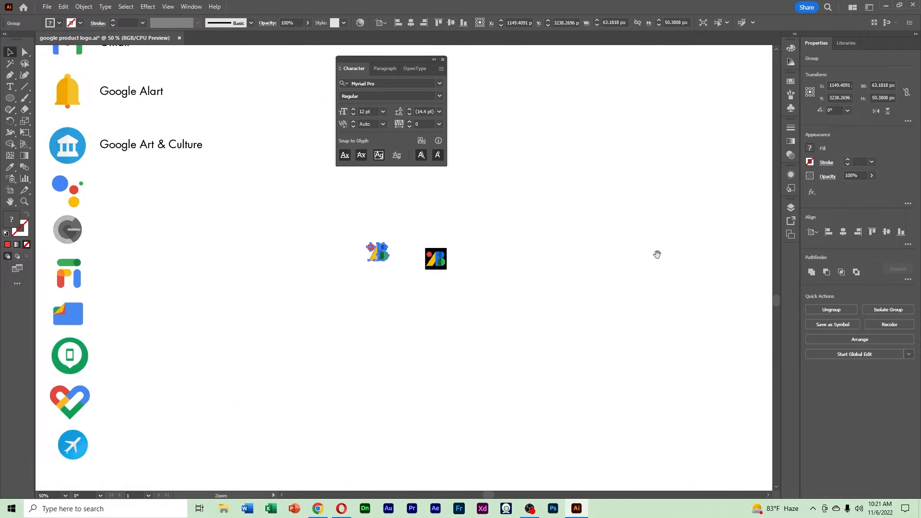
left_click_drag(546, 252, 783, 335)
left_click_drag(606, 338, 400, 339)
left_click(474, 370)
Step: Delete the pasted Google Fonts reference image
left_click_drag(476, 370, 444, 336)
left_click_drag(530, 270, 694, 400)
key("Delete")
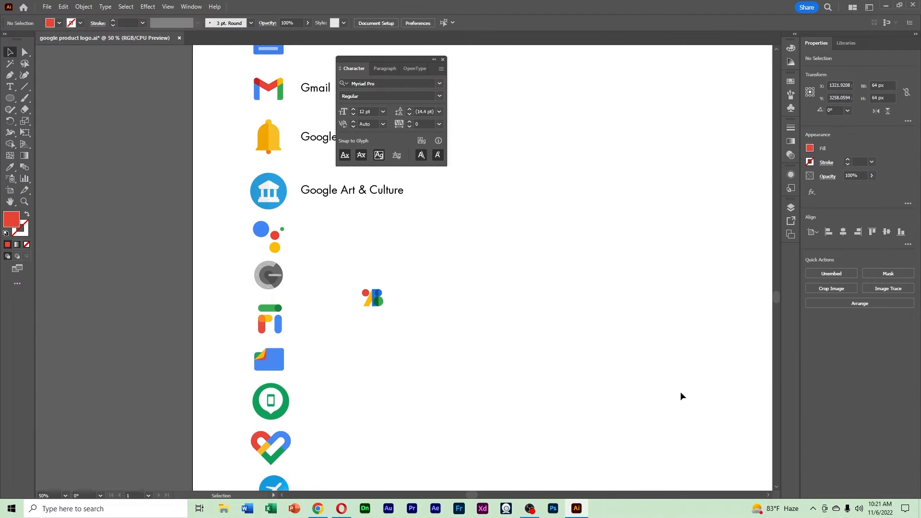
Step: Switch to Chrome and copy the Google Groups icon image from Google's products page
left_click(321, 509)
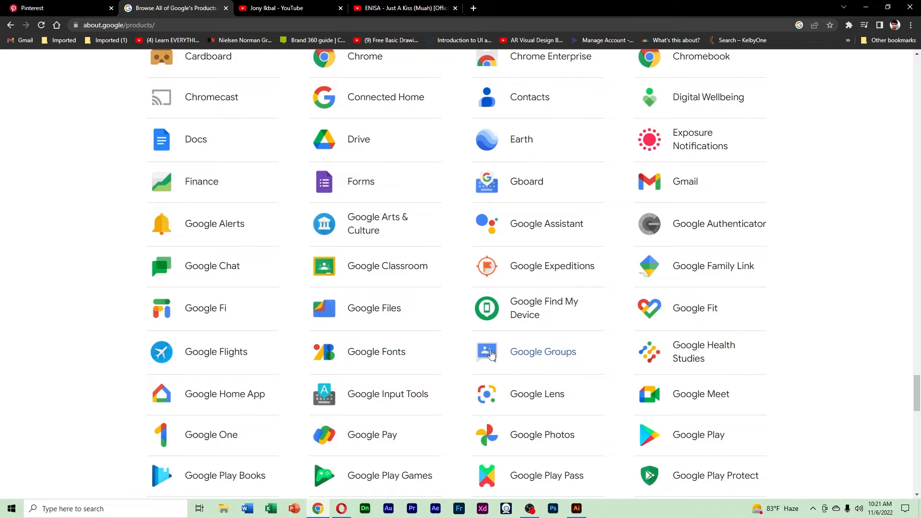
right_click(489, 351)
left_click(543, 307)
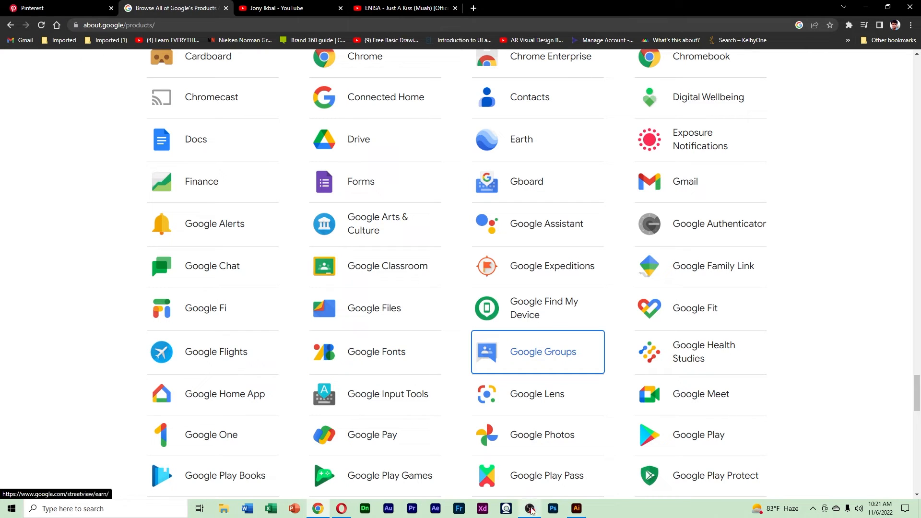
Step: Return to Illustrator, paste the Google Groups reference icon and place it in the empty area well beside the Fonts icon
left_click(577, 509)
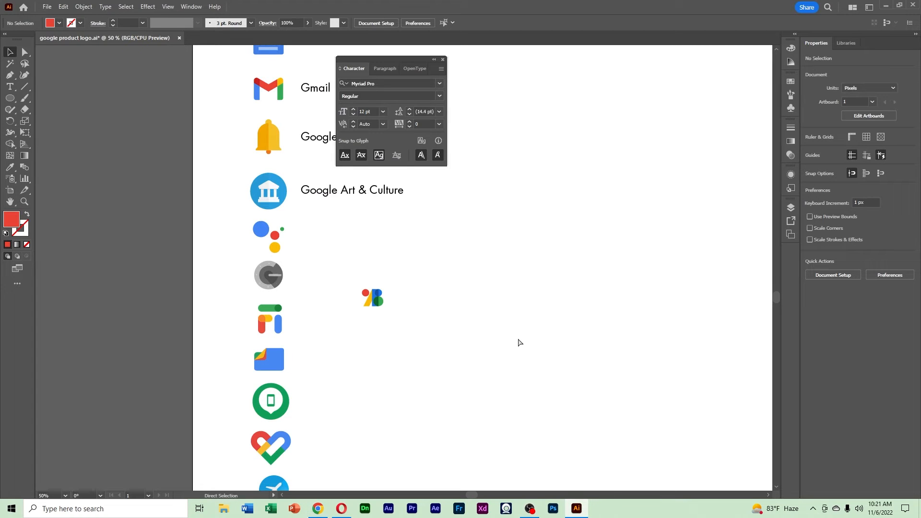
key("ctrl+v")
left_click_drag(396, 272, 632, 293)
left_click(486, 373)
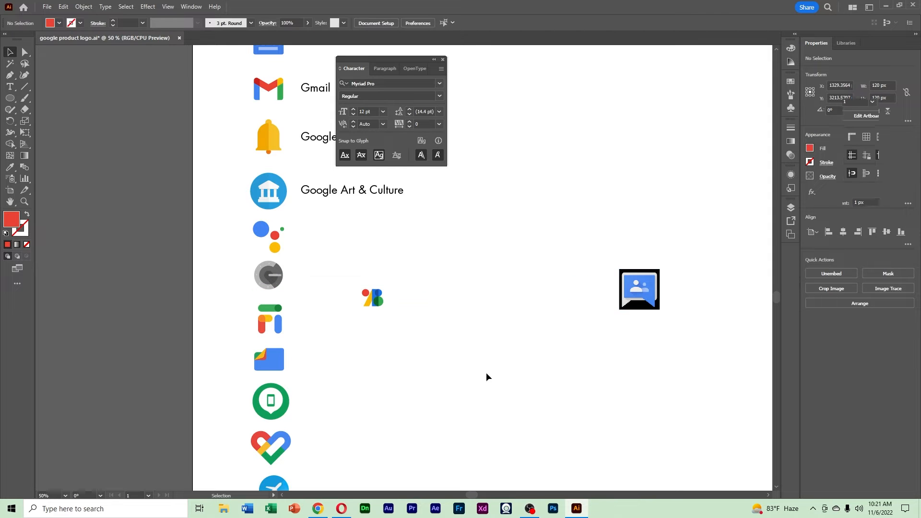
Step: Draw a rectangle about 113 by 87 px between the Fonts icon and the Google Groups reference for the bubble's body
left_click_drag(408, 391, 256, 342)
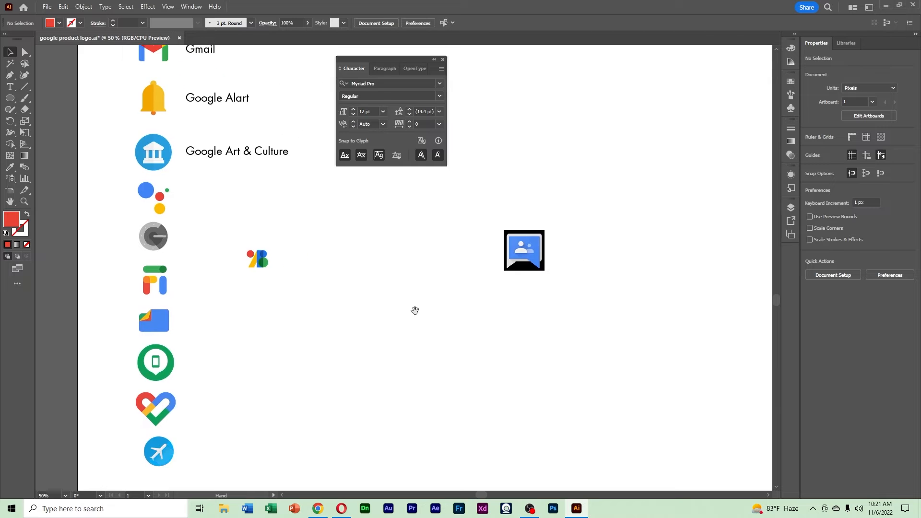
left_click(510, 272, "ctrl")
left_click(510, 273, "ctrl")
left_click_drag(263, 290, 551, 384)
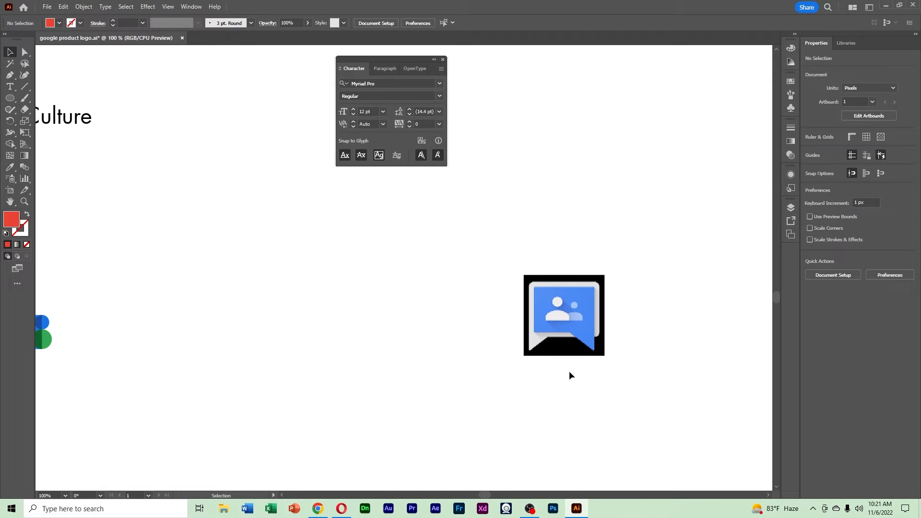
left_click_drag(430, 373, 473, 380)
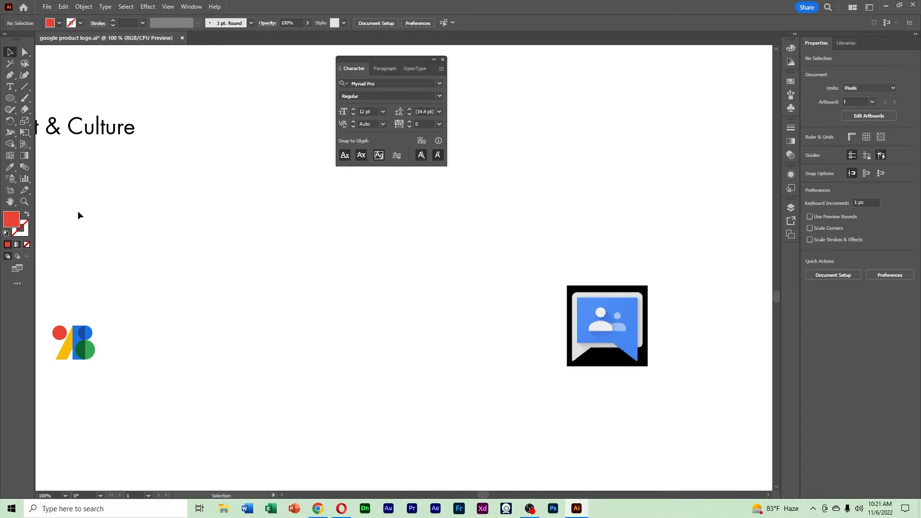
left_click_drag(10, 98, 50, 98)
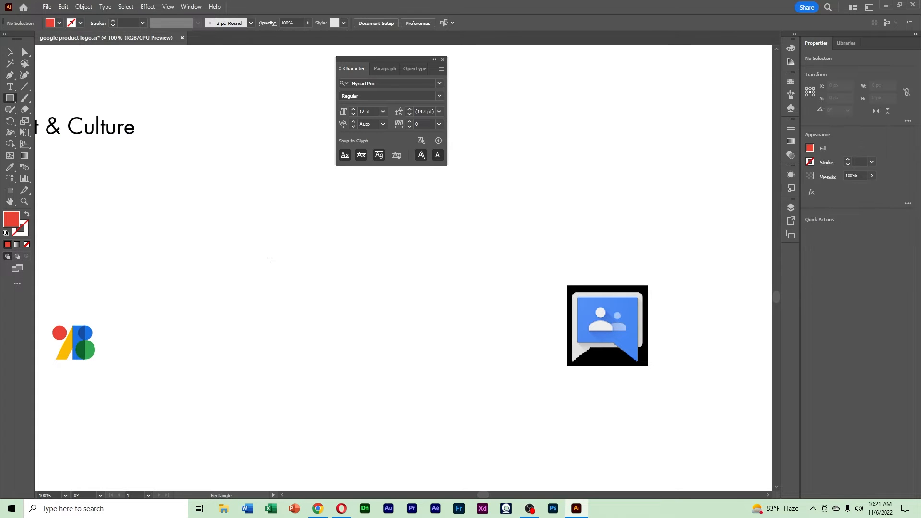
left_click_drag(242, 255, 319, 313)
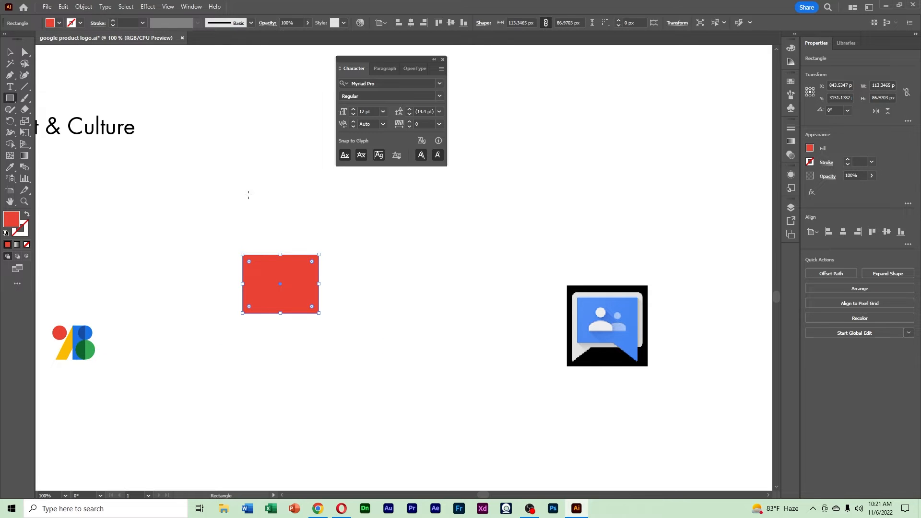
Step: Draw a closed triangular tail with the Pen tool below the rectangle's lower-right corner, its tip aligned with the rectangle's right edge
left_click(10, 51)
left_click_drag(357, 260, 356, 264)
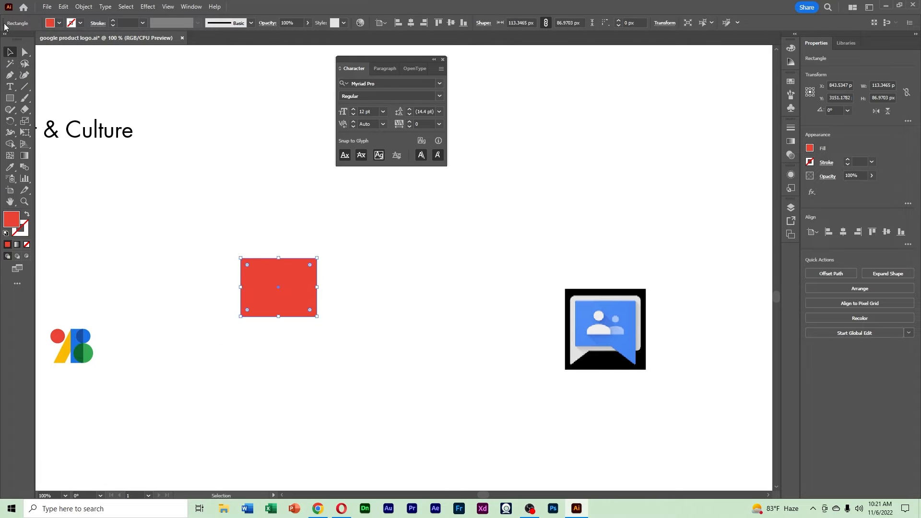
left_click(11, 77)
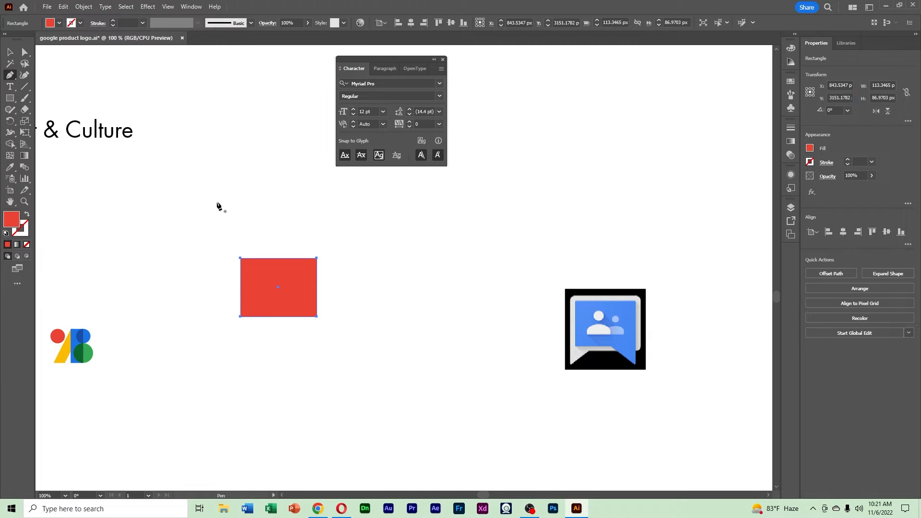
left_click(317, 346)
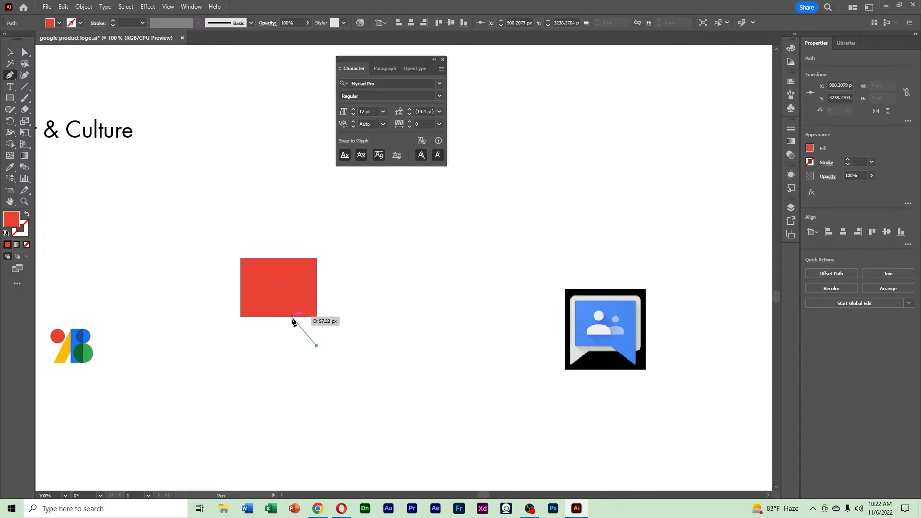
left_click(292, 318)
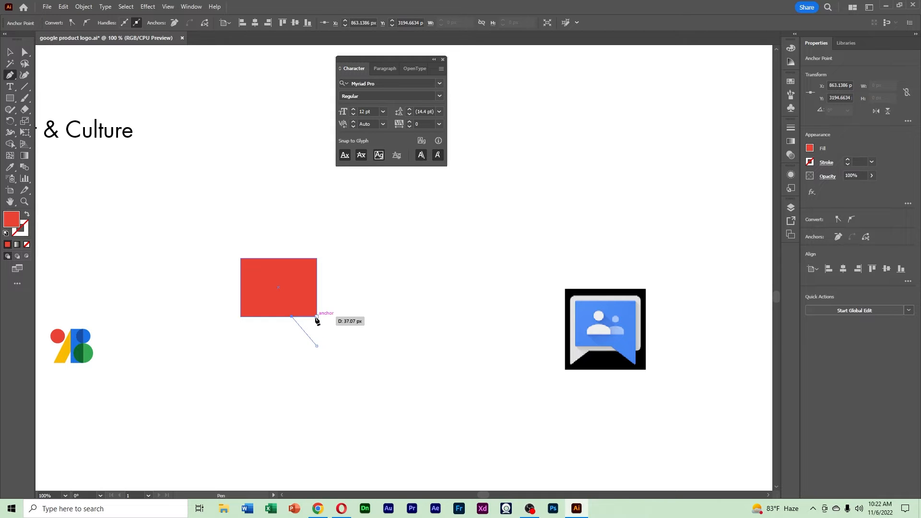
left_click(317, 317)
left_click(317, 346)
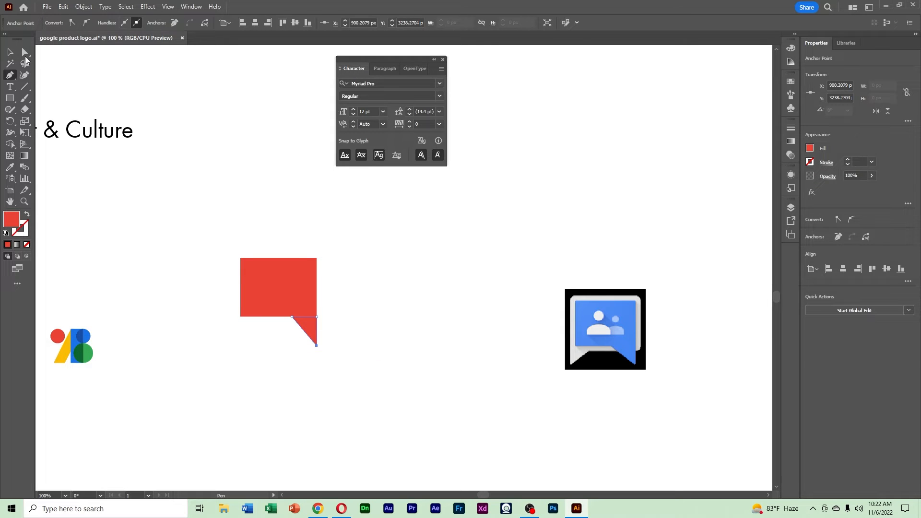
Step: Unite the rectangle and triangular tail into one speech-bubble shape and make it a compound path
key("v")
left_click_drag(140, 185, 385, 361)
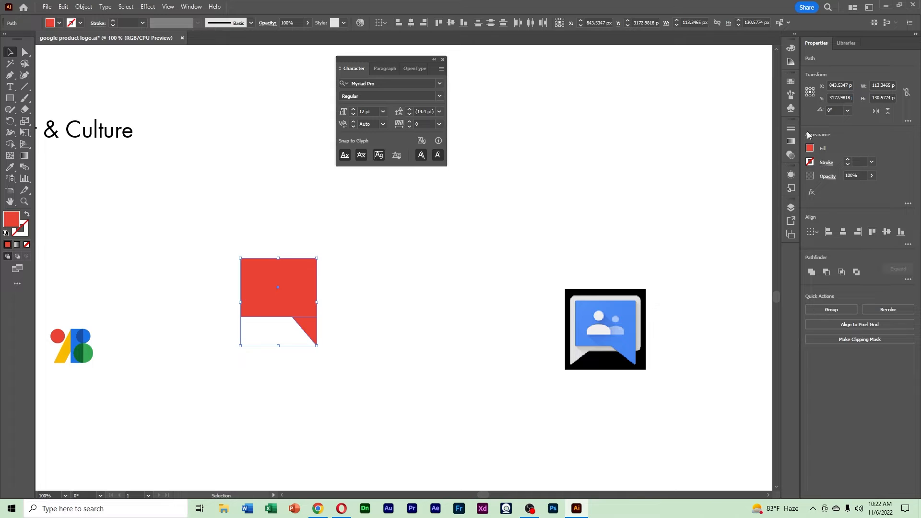
left_click(812, 272)
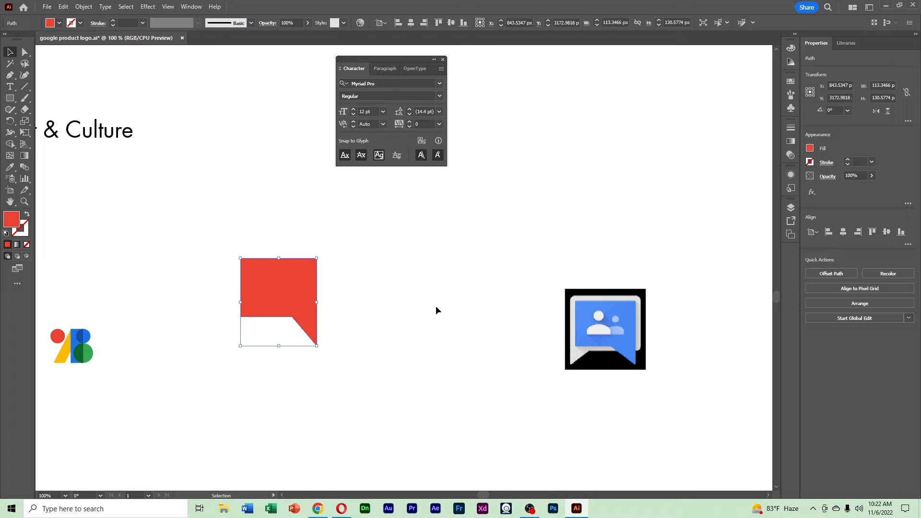
key("a")
key("ctrl+8")
key("v")
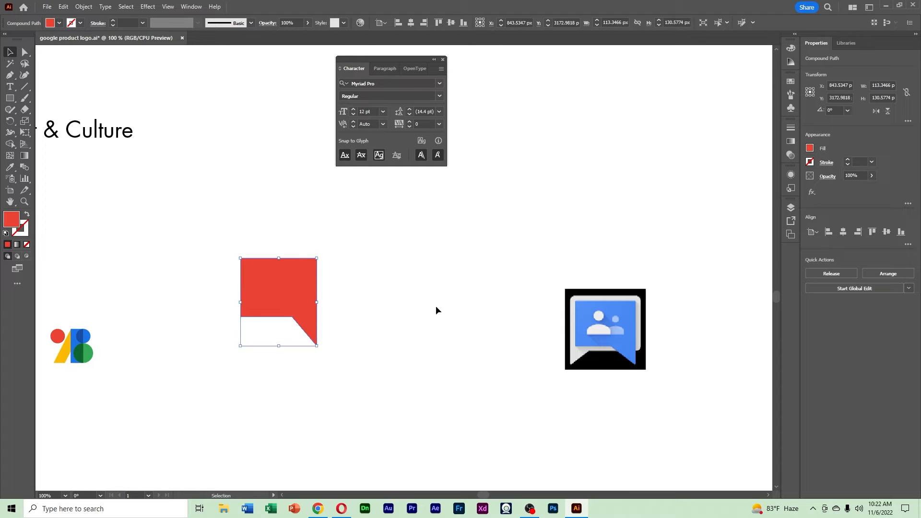
Step: Move the red speech bubble closer to the Google Groups reference icon
left_click_drag(364, 340, 372, 365)
left_click(406, 361)
left_click_drag(315, 332, 391, 345)
left_click(459, 359)
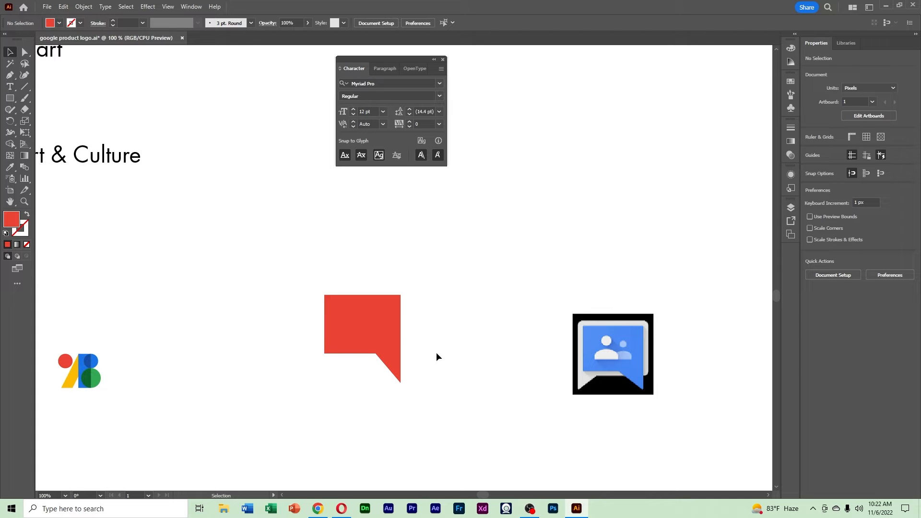
Step: Create a copy of the speech bubble reflected across the vertical axis, keeping it directly over the original
left_click(346, 330)
right_click(347, 330)
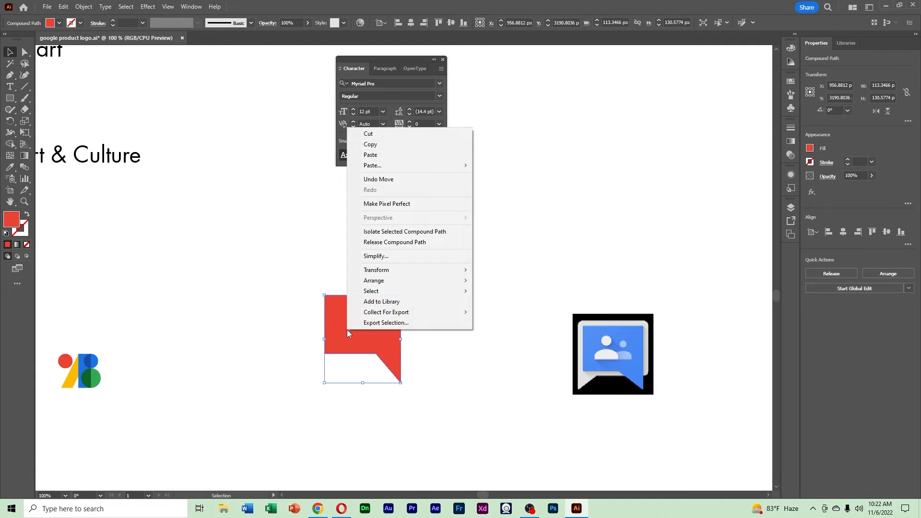
mouse_move(430, 272)
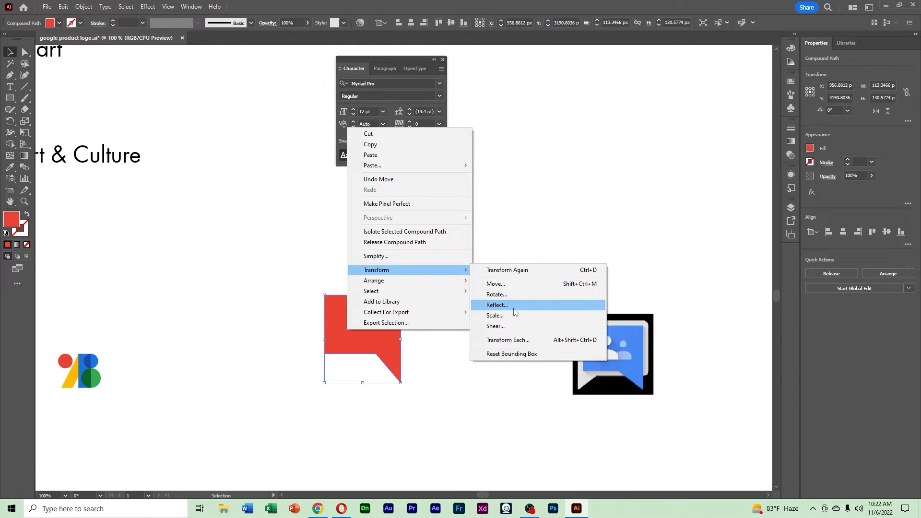
left_click(498, 305)
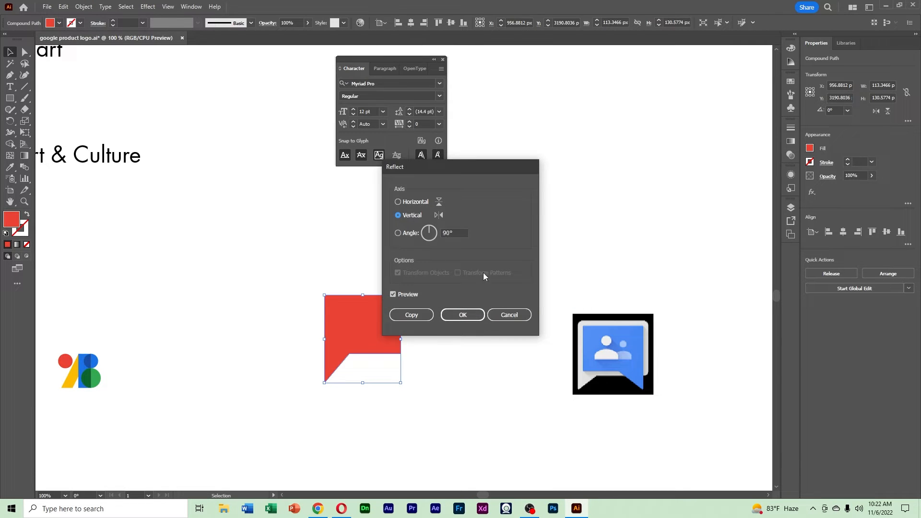
left_click(412, 315)
left_click_drag(389, 348, 516, 348)
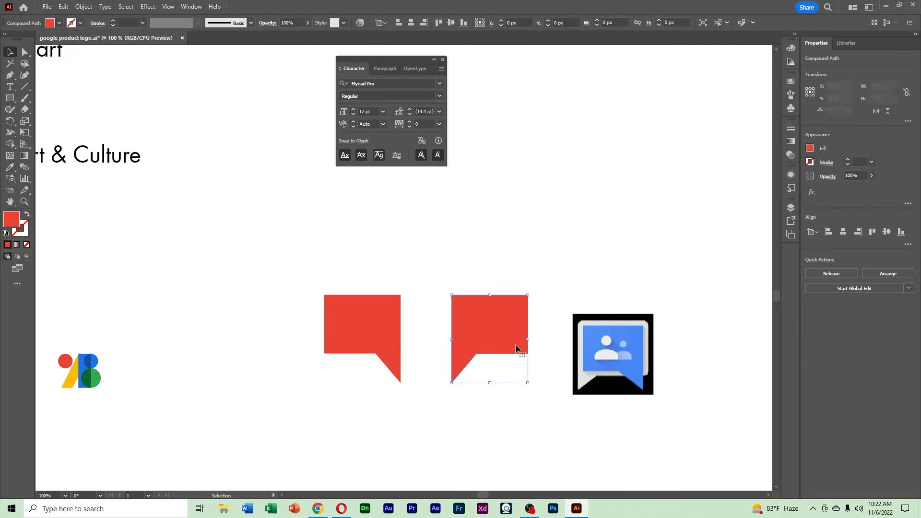
key("ctrl+z")
left_click(476, 370)
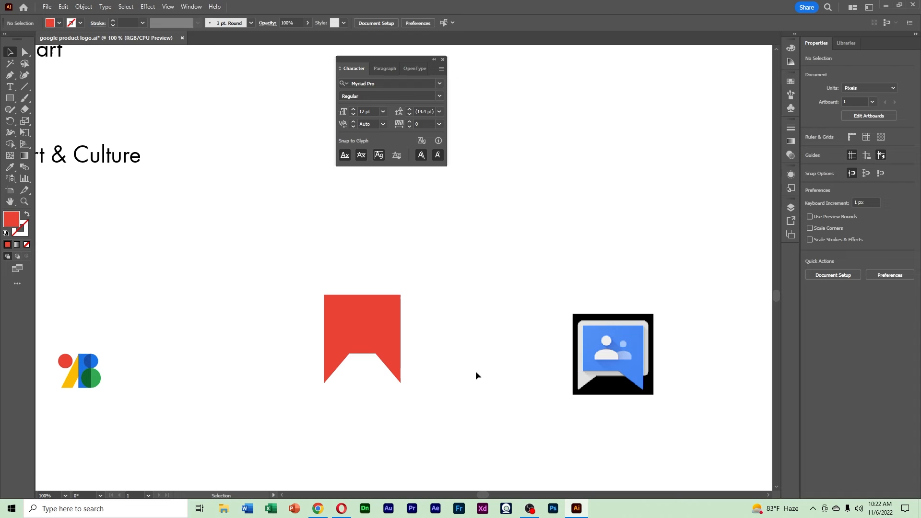
Step: Enlarge the mirrored bubble from its centre to about 135 by 155 px and fill it with light grey E2E2E2
left_click(395, 371)
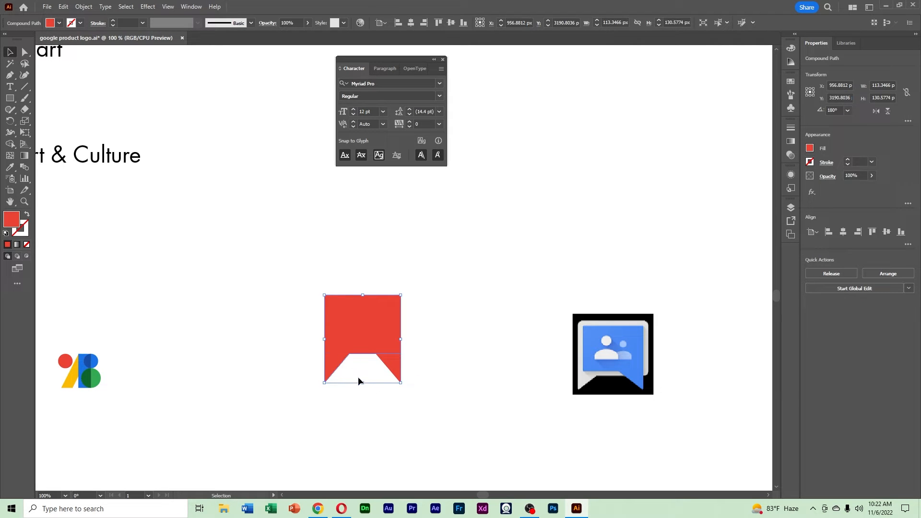
left_click_drag(401, 382, 408, 395)
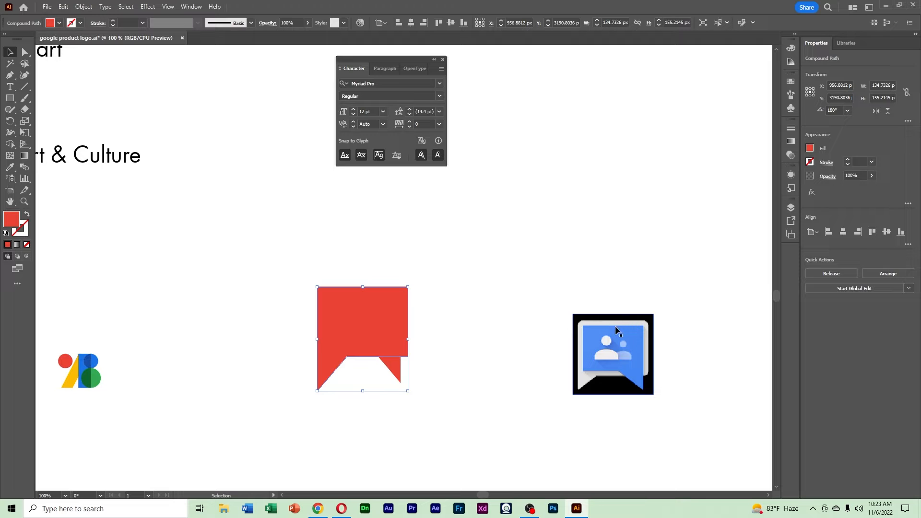
key("i")
left_click(648, 340)
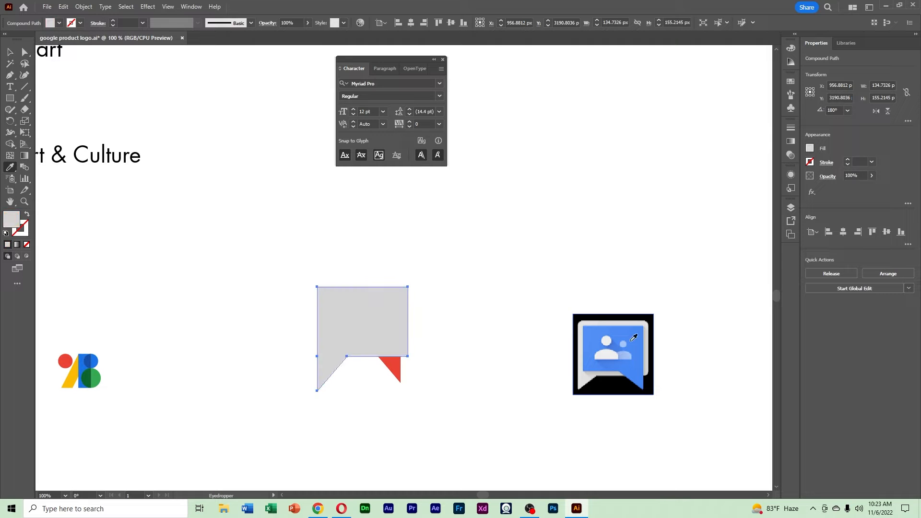
double_click(15, 225)
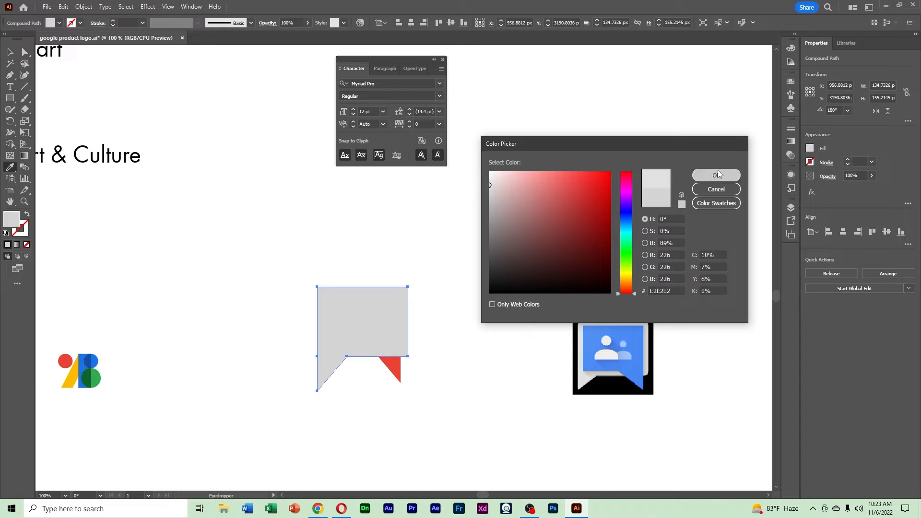
left_click(703, 175)
Step: Send the light grey mirrored bubble to the back, behind the red speech bubble
key("v")
right_click(373, 332)
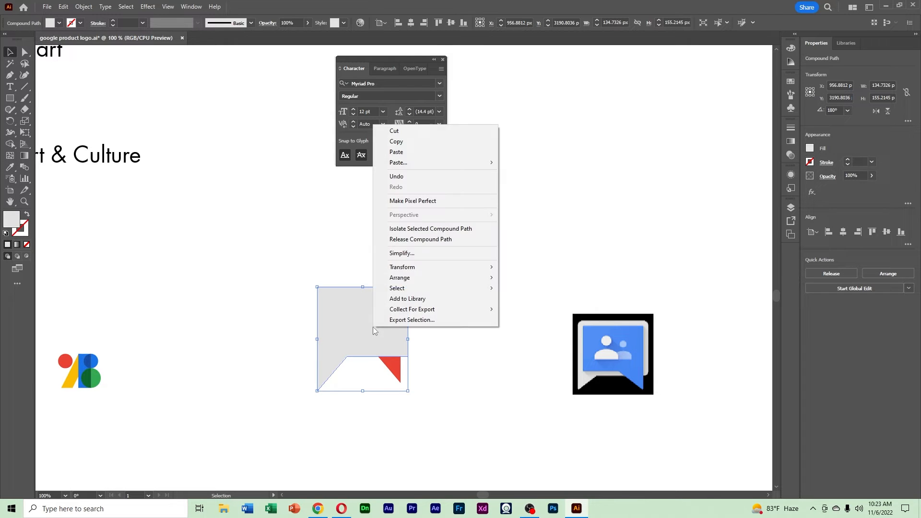
mouse_move(440, 279)
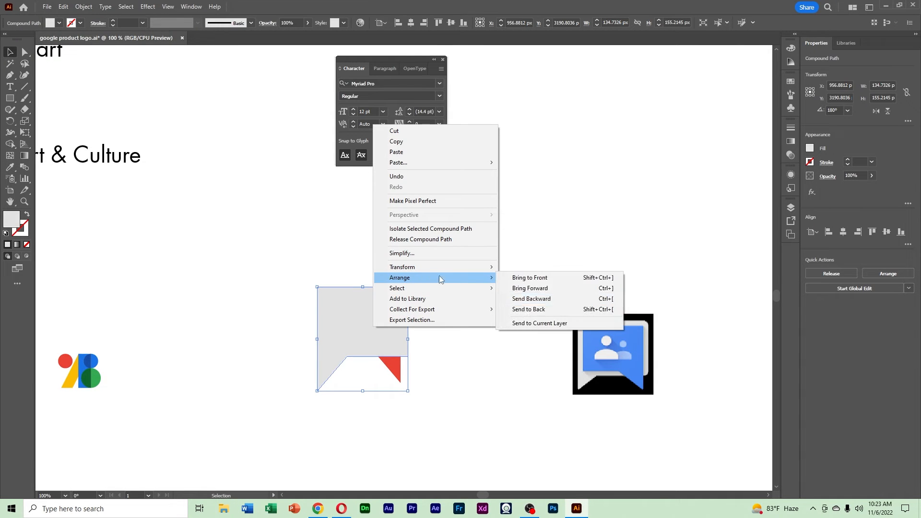
left_click(529, 310)
left_click(485, 359)
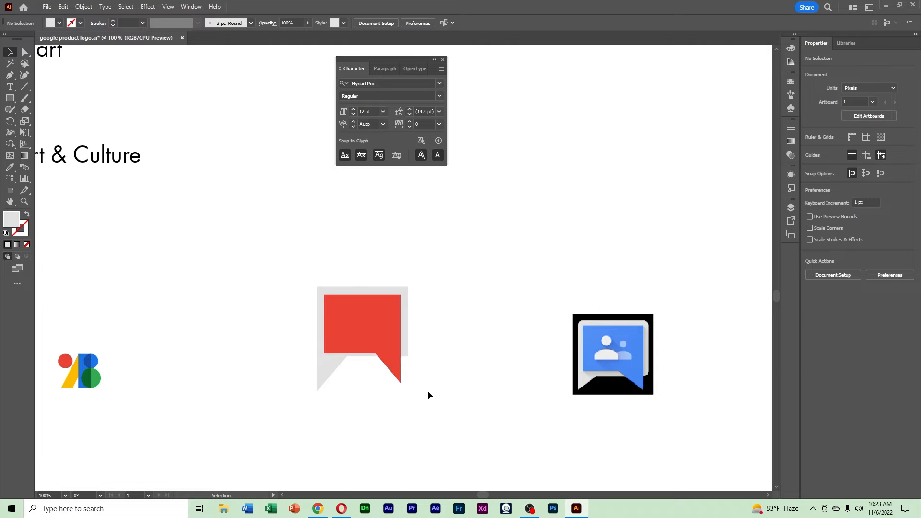
Step: Nudge the red speech bubble slightly upward over the grey one
left_click(370, 333)
key("Up")
key("Up")
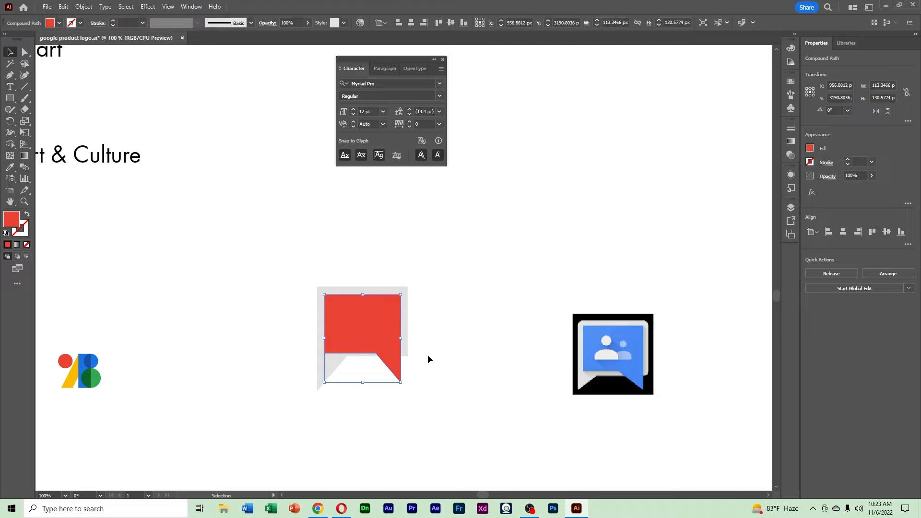
Step: Round the corners of the light grey speech bubble to a radius of about 4.5 px
left_click(428, 355)
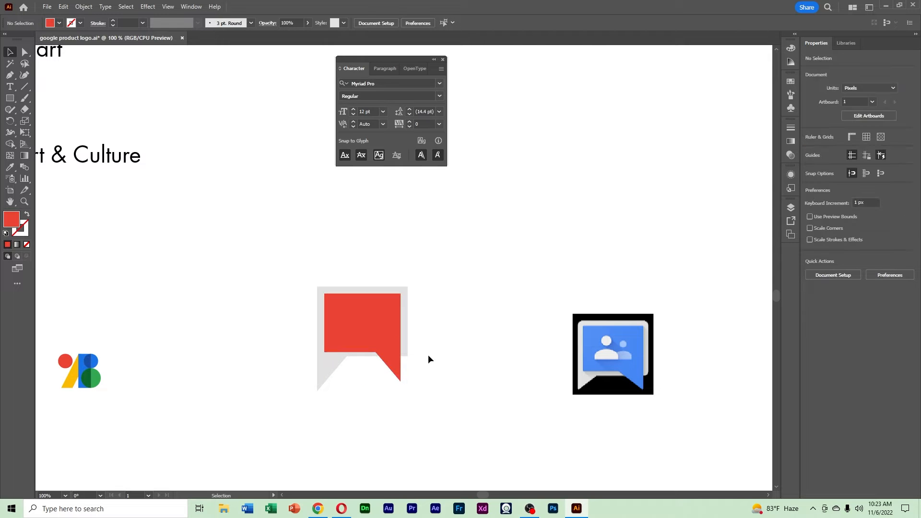
left_click(420, 349, "ctrl")
left_click_drag(362, 324, 448, 330)
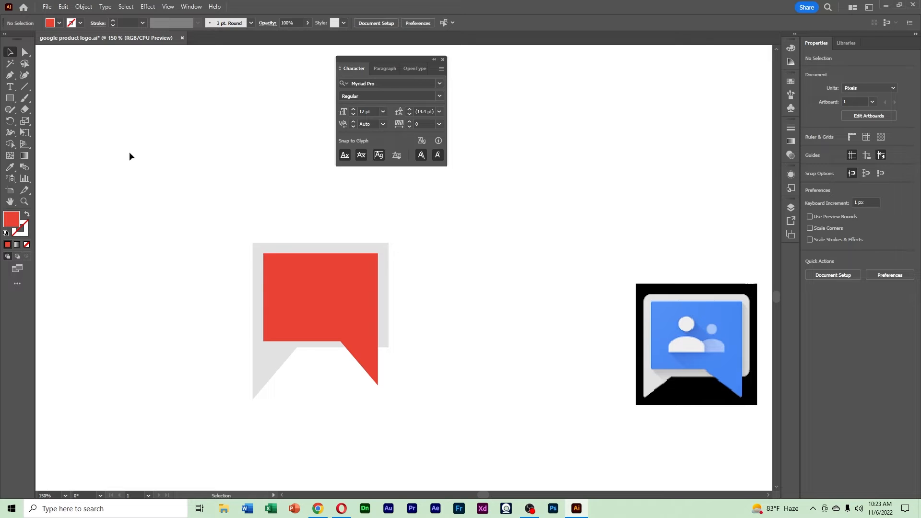
left_click(25, 52)
left_click_drag(240, 228, 270, 259)
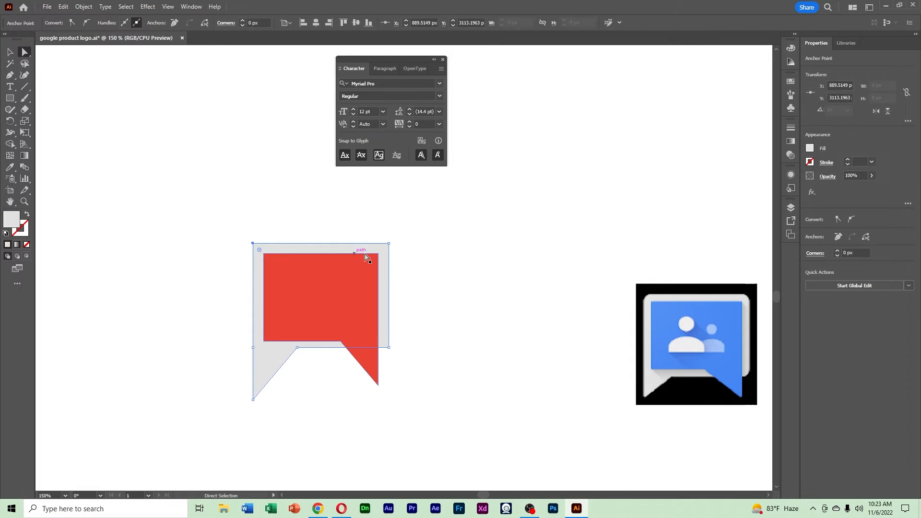
left_click(389, 244, "shift")
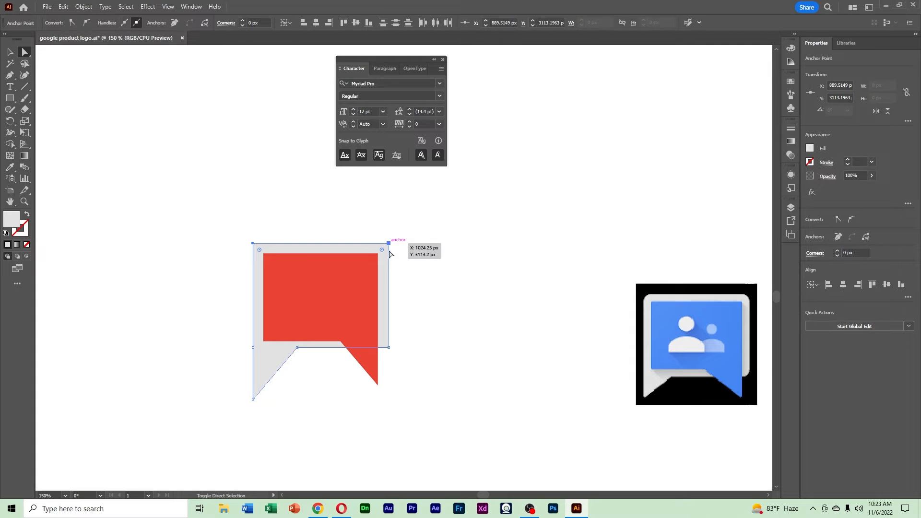
left_click(389, 347, "shift")
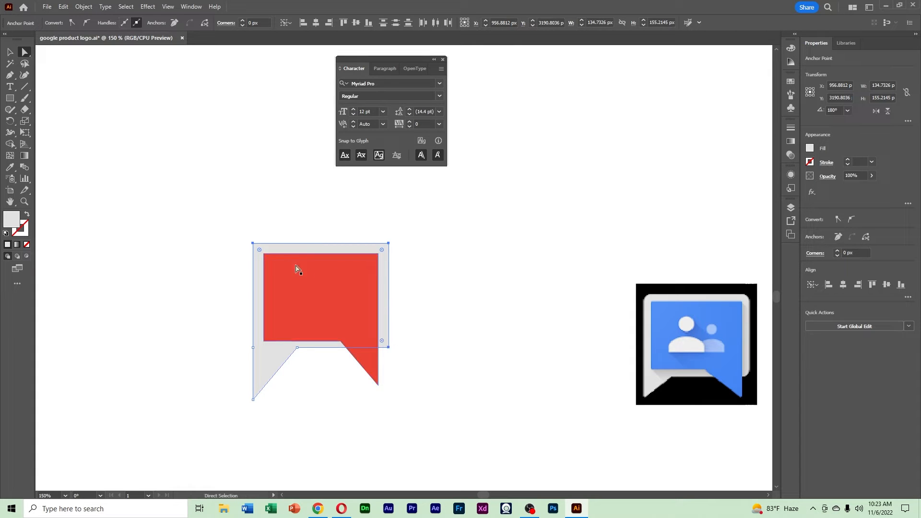
left_click_drag(260, 248, 257, 250)
key("ctrl+z")
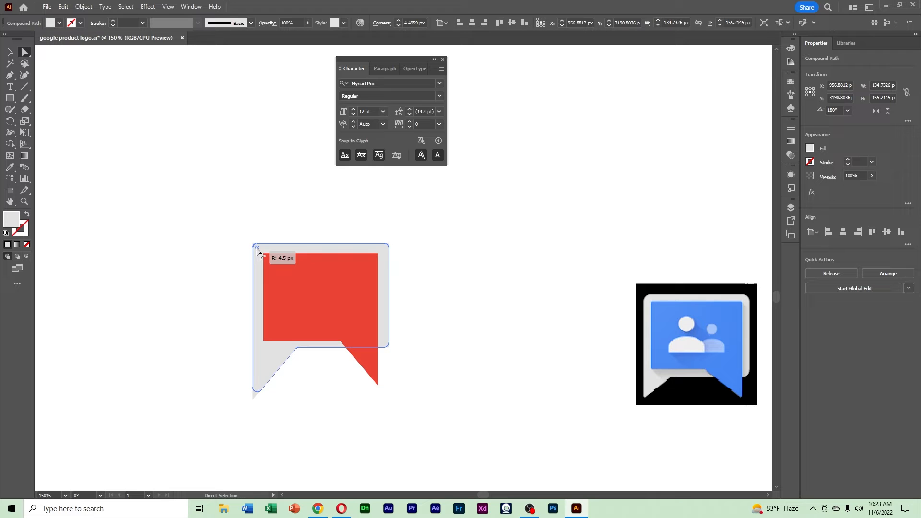
left_click_drag(257, 250, 257, 250)
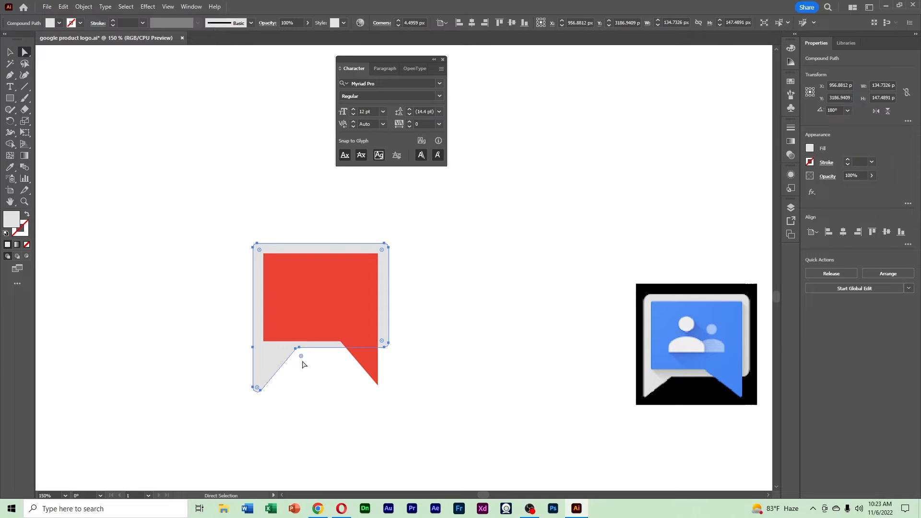
Step: Restore sharp corners at the grey bubble's inner tail notch and tail tip
left_click_drag(301, 358, 294, 370)
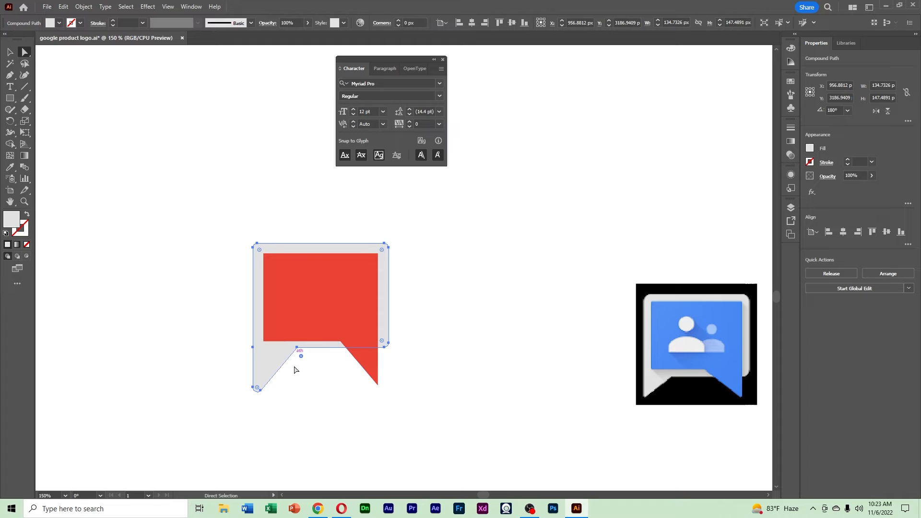
double_click(257, 388)
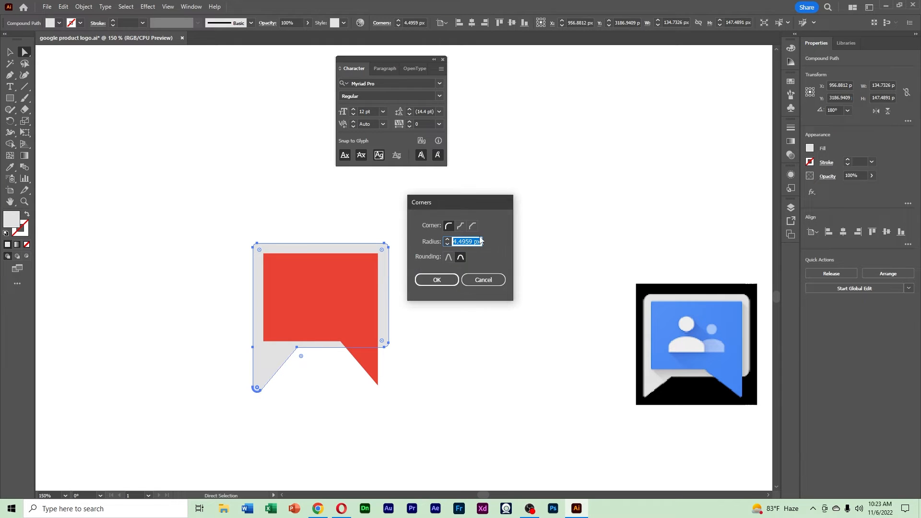
left_click(468, 281)
left_click_drag(256, 388, 248, 419)
left_click(445, 406)
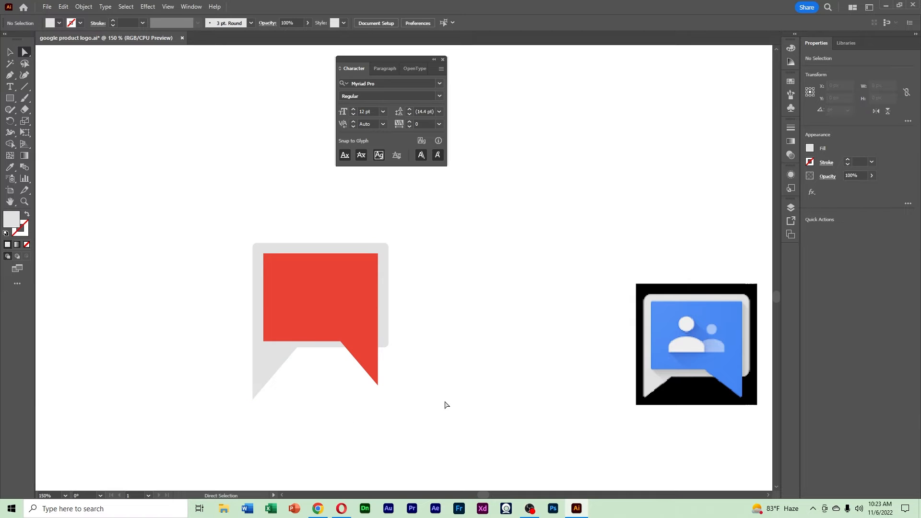
Step: Round the tip of the red bubble's tail very slightly, to a radius of about 0.84 px
left_click(376, 384)
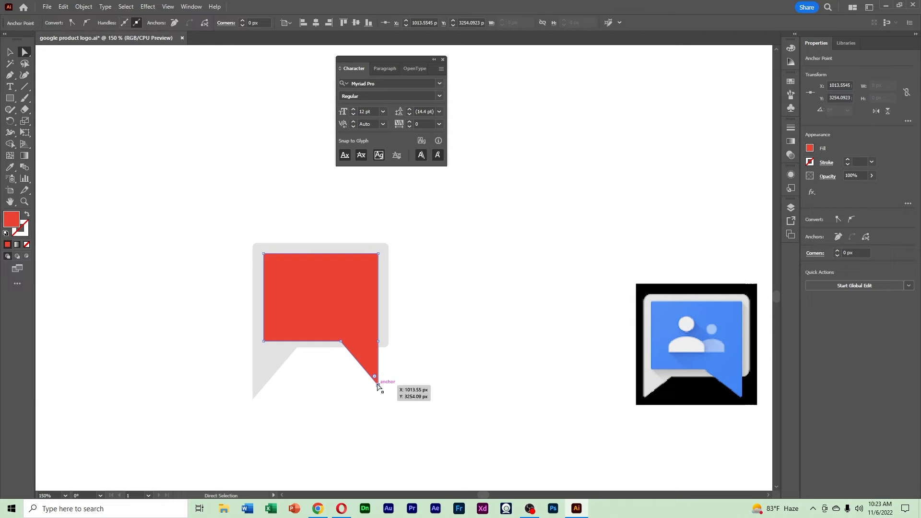
left_click_drag(376, 380, 375, 385)
left_click(413, 418)
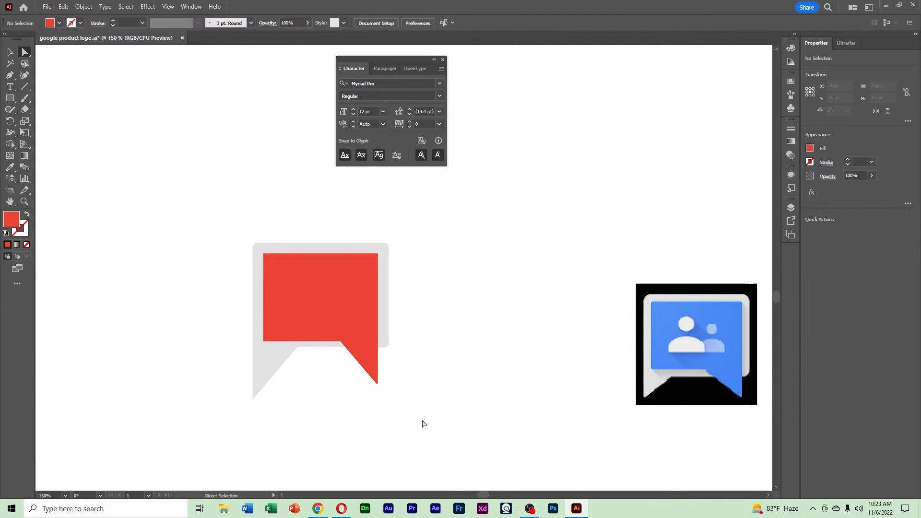
key("ctrl+space")
left_click(406, 383, "ctrl+alt")
left_click_drag(407, 335, 391, 416)
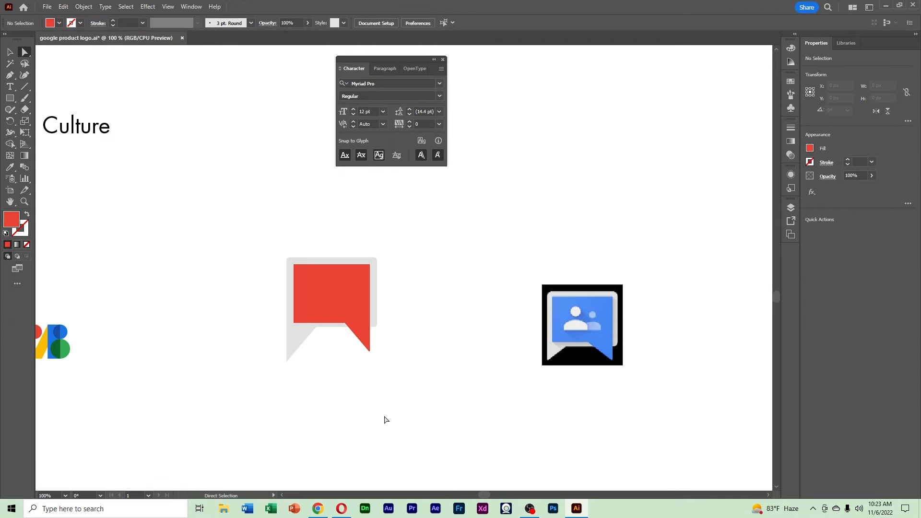
Step: Try to shorten the grey bubble's tail by raising its tip
left_click(10, 52)
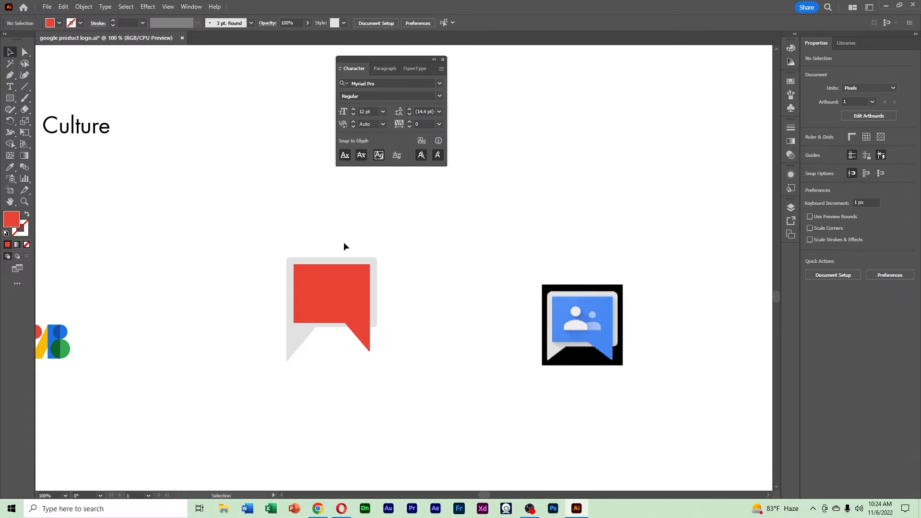
left_click_drag(275, 238, 384, 378)
left_click(398, 381)
left_click(25, 51)
left_click_drag(303, 383, 287, 356)
left_click_drag(392, 369, 370, 351)
left_click_drag(384, 367, 368, 349)
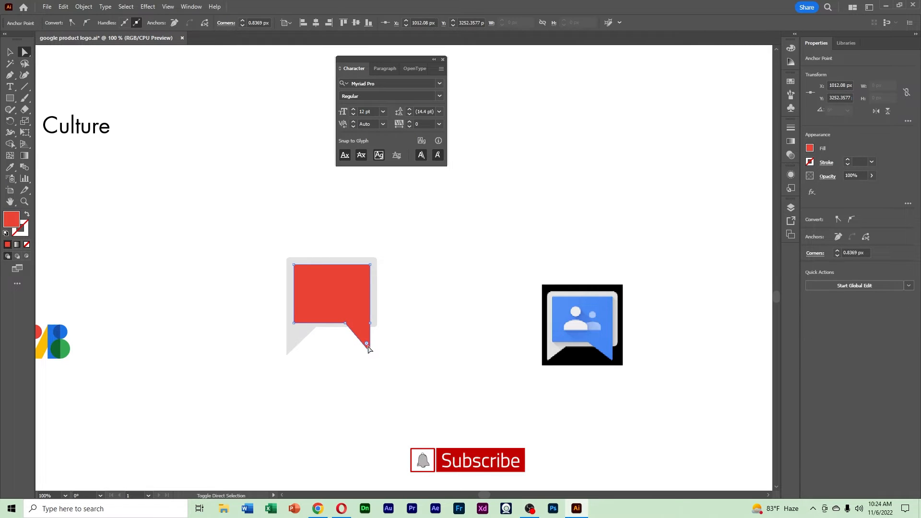
key("ctrl+z")
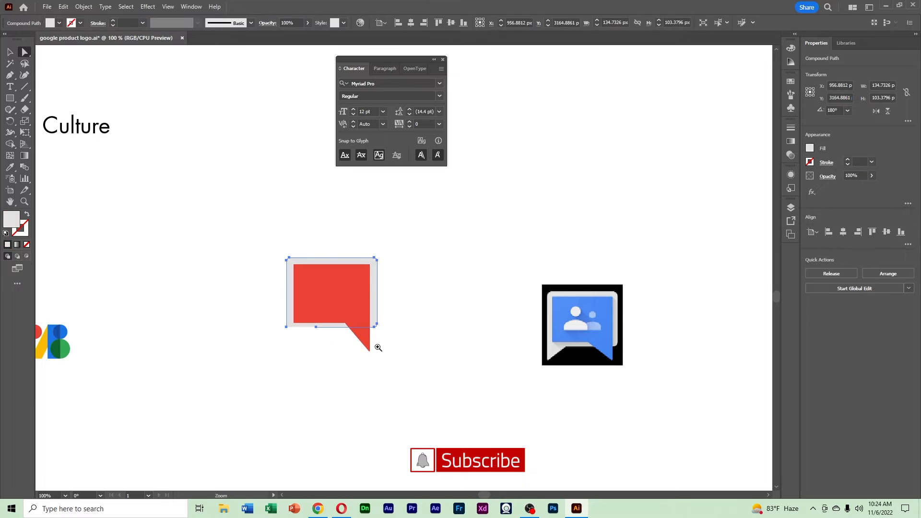
left_click(378, 347, "ctrl")
left_click(378, 347, "ctrl")
key("ctrl+shift+z")
Step: Shorten the red bubble's tail by nudging its tip anchors up until the bubble is about 124 px tall
left_click(424, 327)
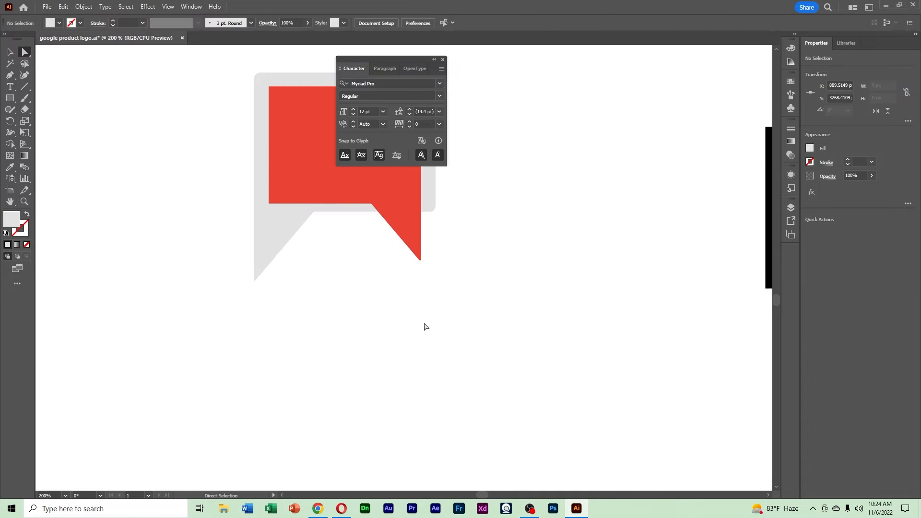
mouse_move(439, 301)
left_mouse_down()
mouse_move(407, 251)
mouse_move(404, 259)
left_mouse_up()
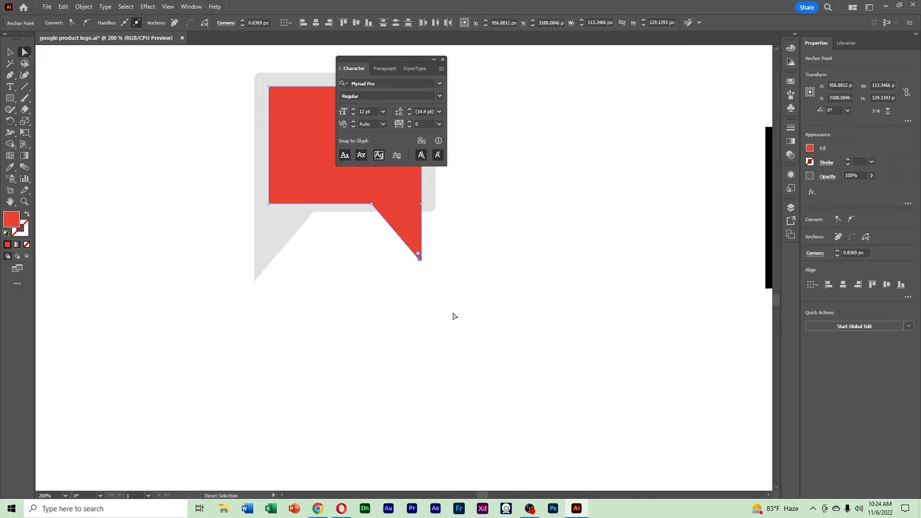
key("Up")
key("Up")
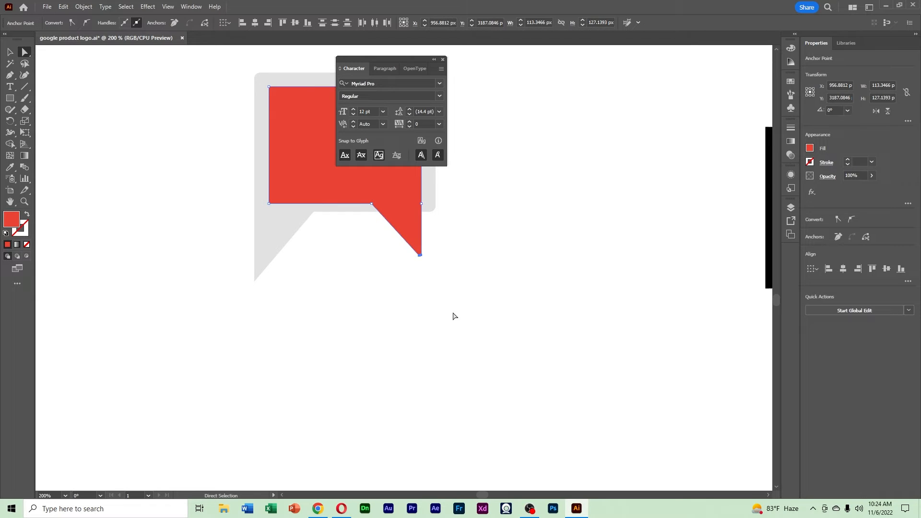
left_click(452, 314)
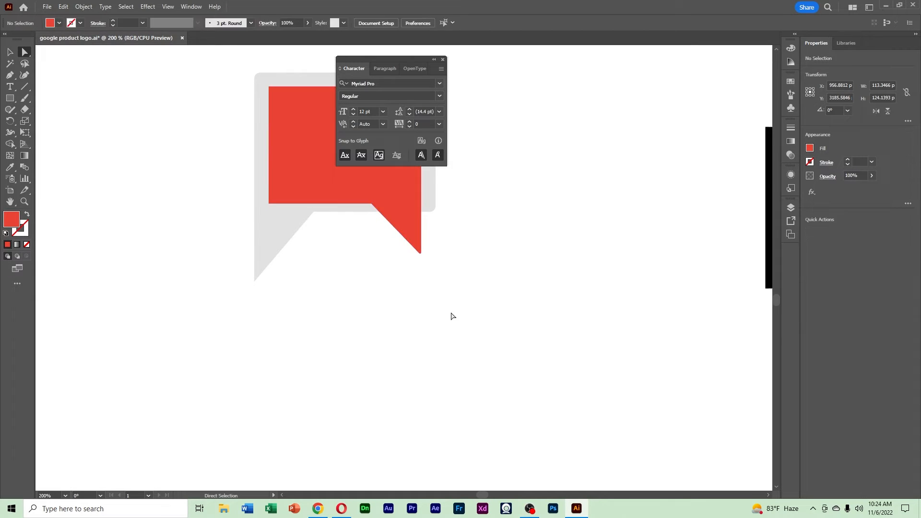
Step: Recolour the red speech bubble with the blue sampled from the bubble in the Google Groups reference image
left_click(460, 277, "ctrl+alt")
left_click_drag(385, 236, 391, 331)
left_click(391, 327, "ctrl+alt")
left_click_drag(352, 358, 386, 376)
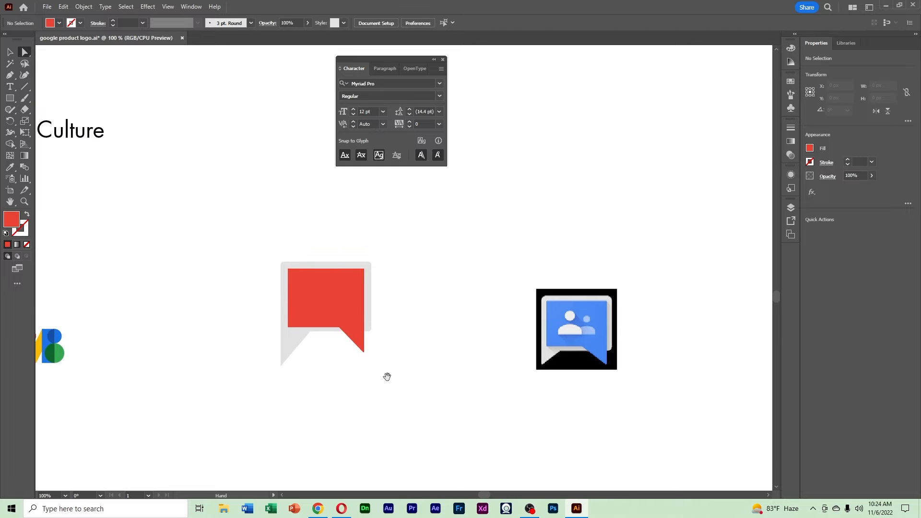
left_click(336, 294)
key("o")
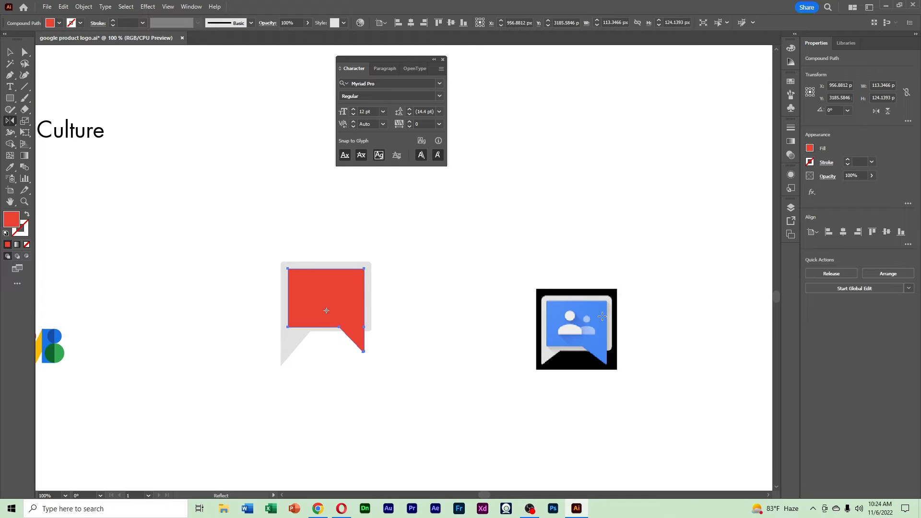
key("i")
left_click(604, 315)
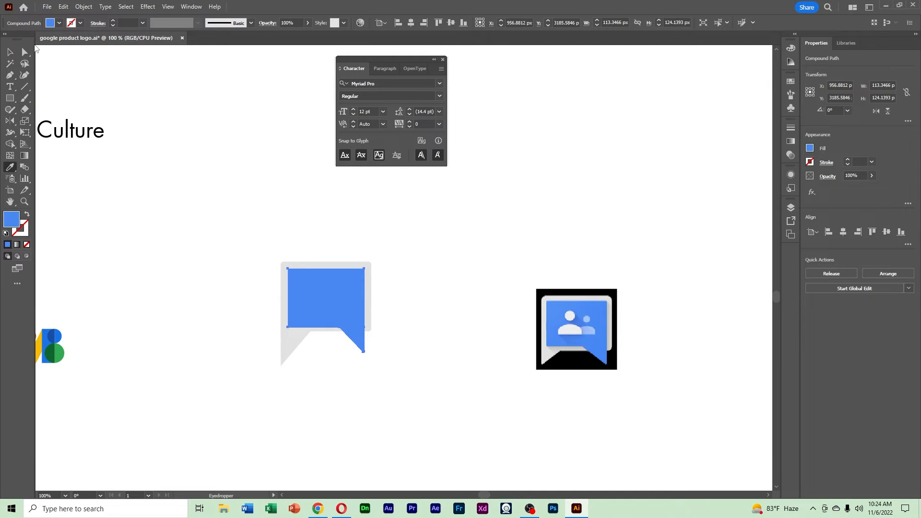
key("v")
left_click(449, 263)
Step: Draw a rectangle of about 31 by 25 px inside the blue bubble and fill it with the off-white sampled from the reference figure
left_click_drag(429, 292, 396, 298)
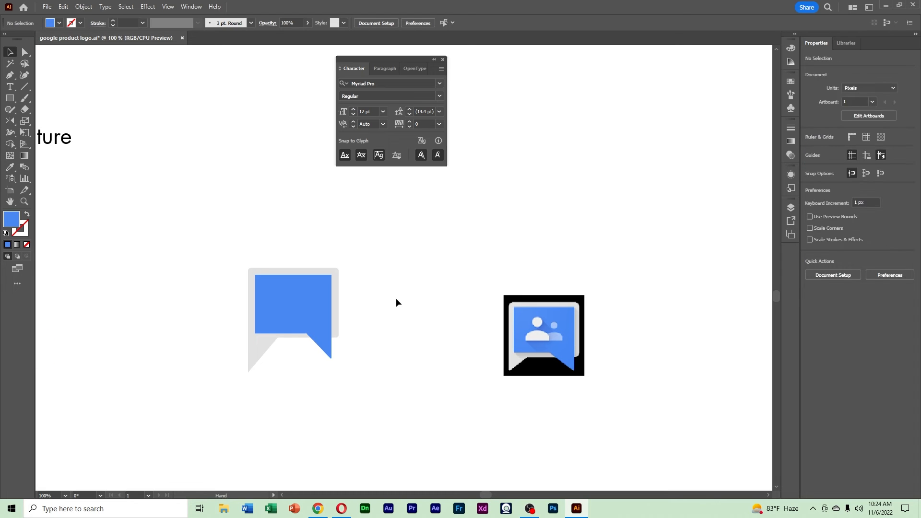
left_click(10, 98)
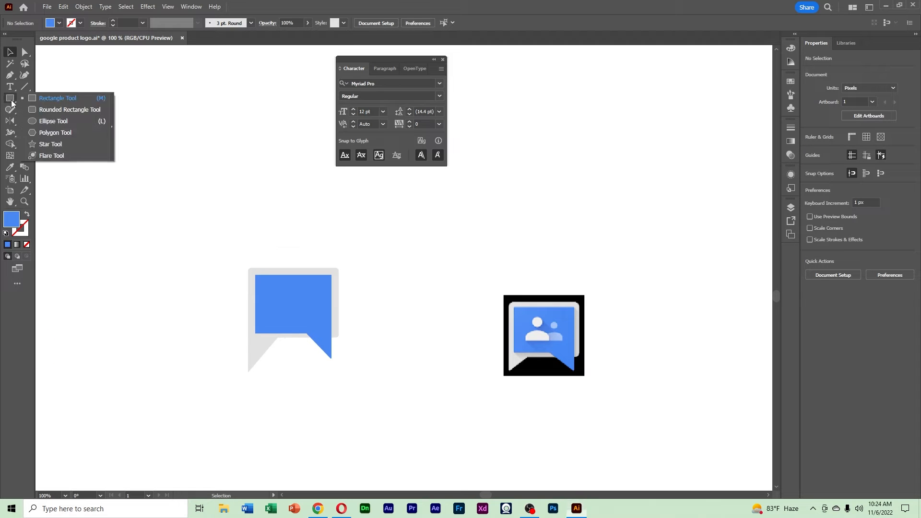
left_click(41, 100)
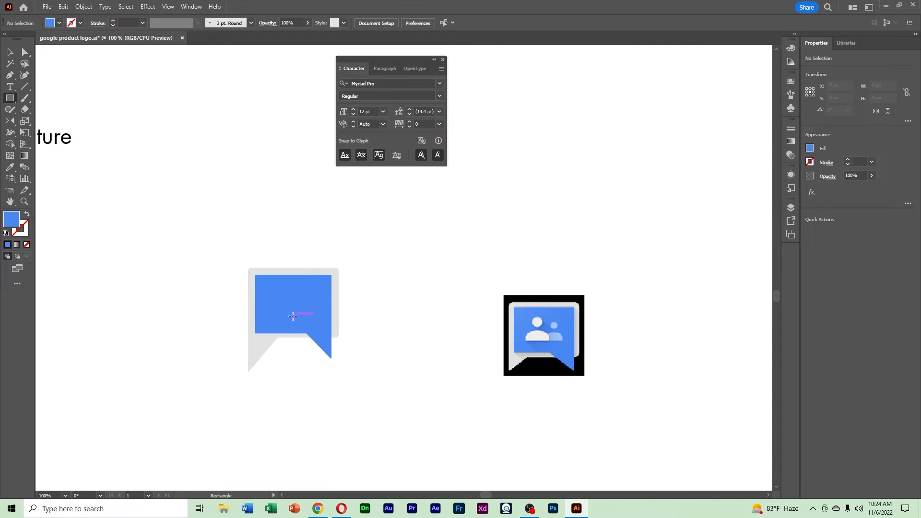
left_click_drag(278, 305, 294, 321)
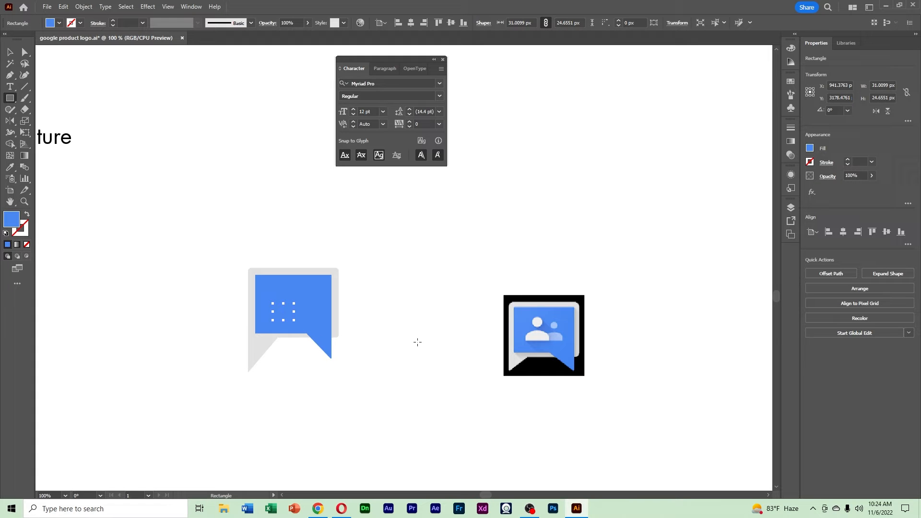
key("i")
left_click(530, 329)
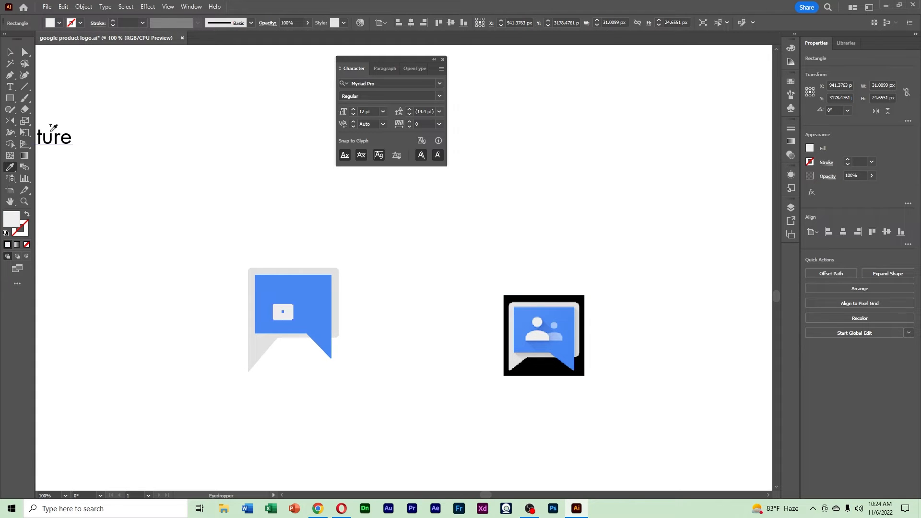
Step: Add an anchor point at the middle of the off-white rectangle's upper edge
left_click(10, 52)
key("ctrl+space")
left_click(350, 307)
left_click(350, 309)
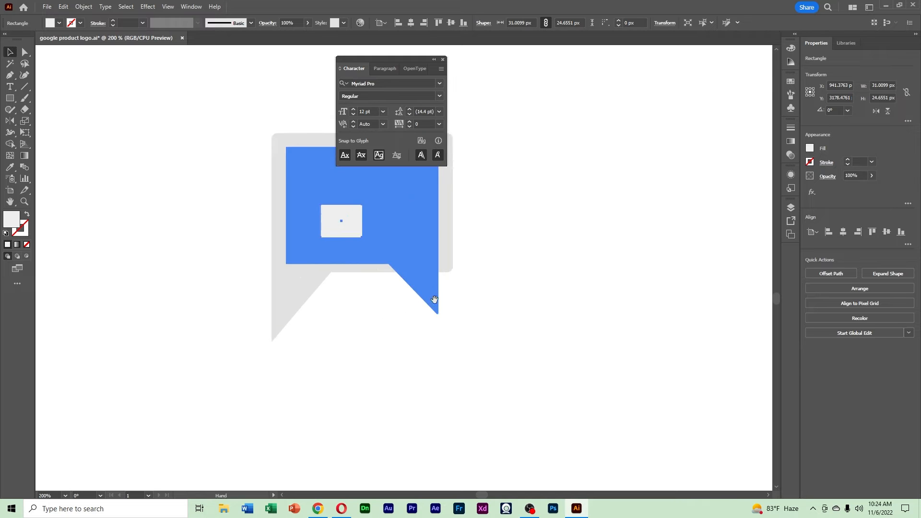
left_click_drag(434, 312, 361, 418)
left_click_drag(431, 377, 375, 378)
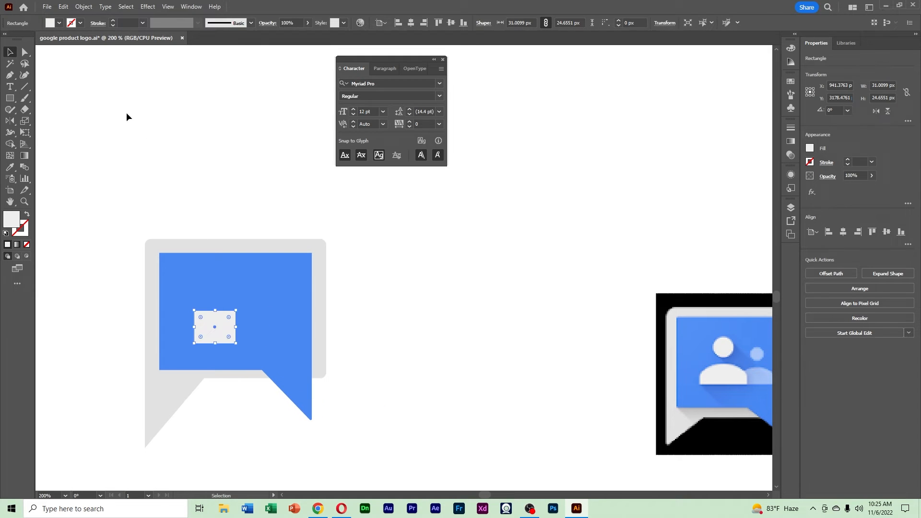
left_click(25, 51)
left_click(10, 75)
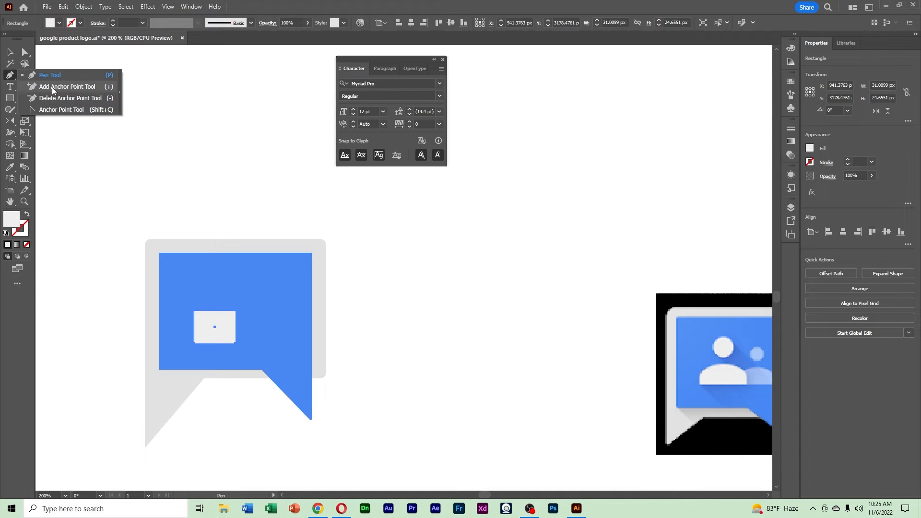
left_click(53, 88)
left_click(215, 312)
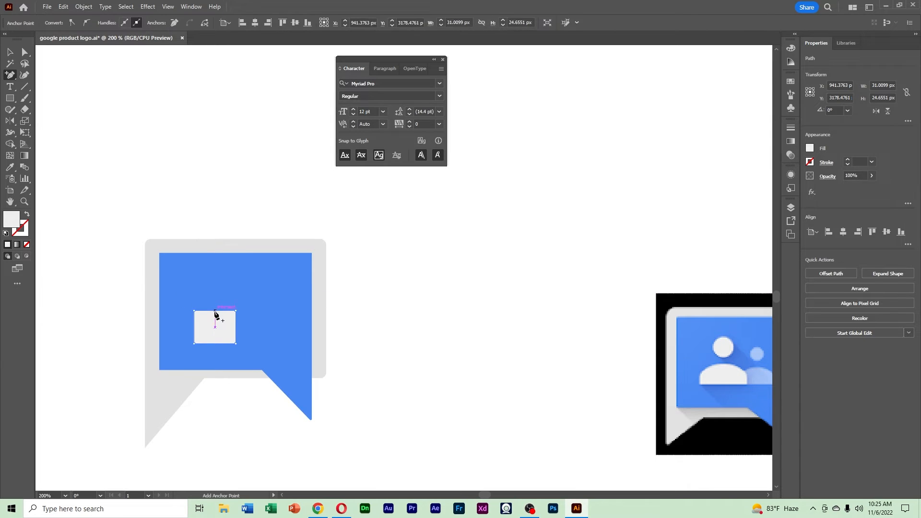
Step: Raise the rectangle's new upper middle anchor point slightly to form a shallow peak for the figure's shoulders
left_click(13, 53)
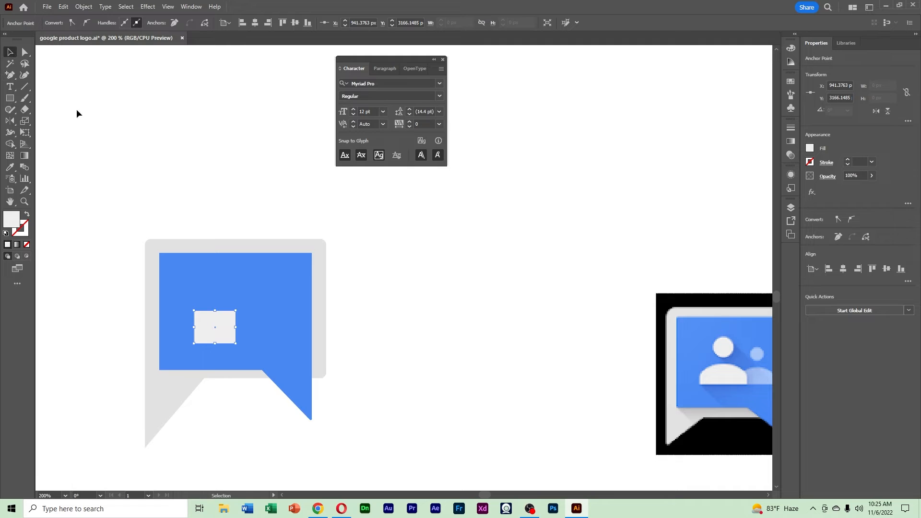
left_click(26, 52)
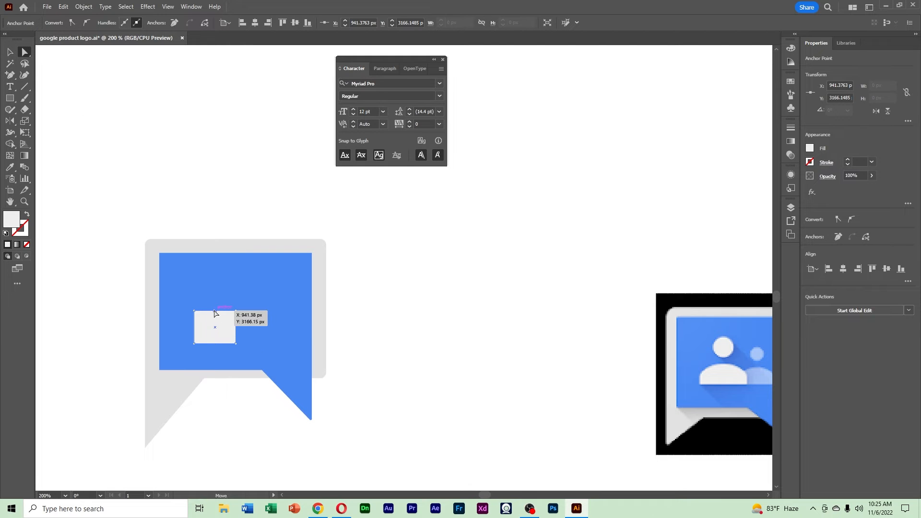
left_click_drag(215, 313, 215, 307)
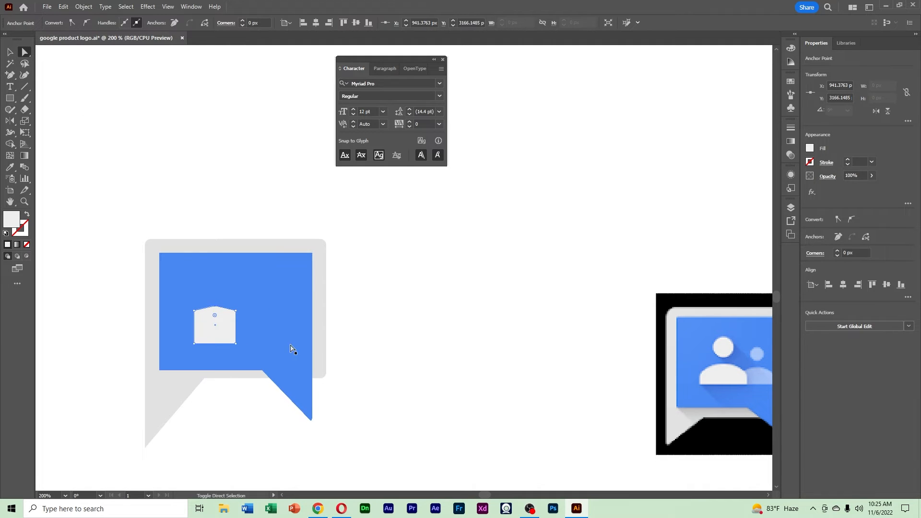
Step: Raise the two lower anchor points of the off-white shape to shorten it to about 18 px high
left_click(235, 344)
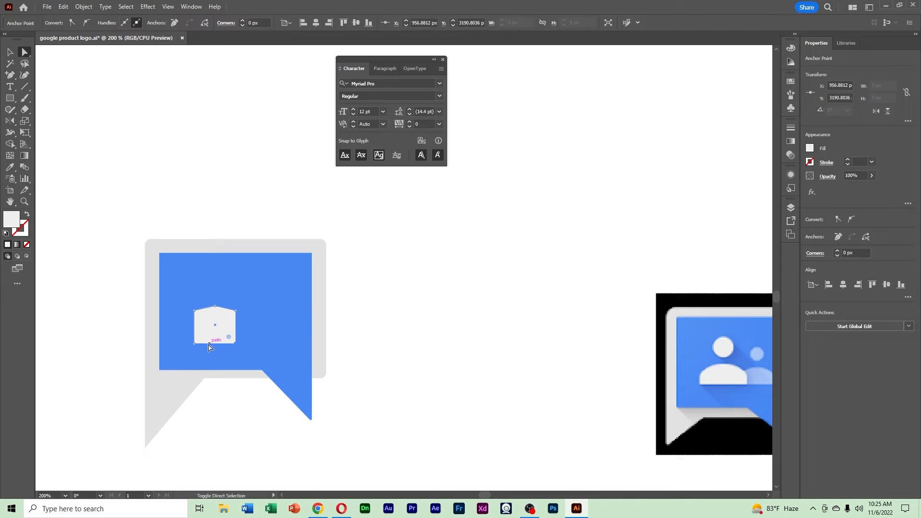
left_click(194, 344, "shift")
left_click_drag(195, 346, 197, 335)
left_click(195, 335, "shift")
left_click(195, 334, "shift")
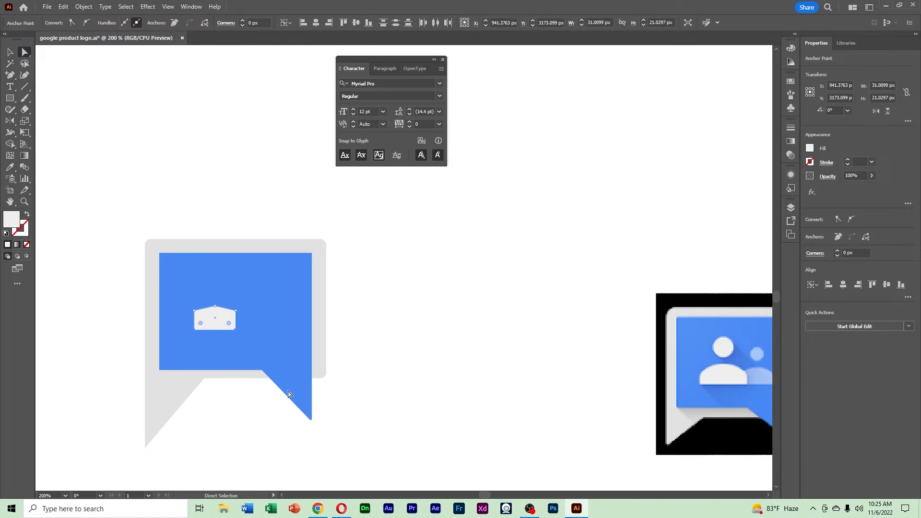
left_click(388, 362)
Step: Try to round the off-white shape's three upper corners together
left_click(194, 311)
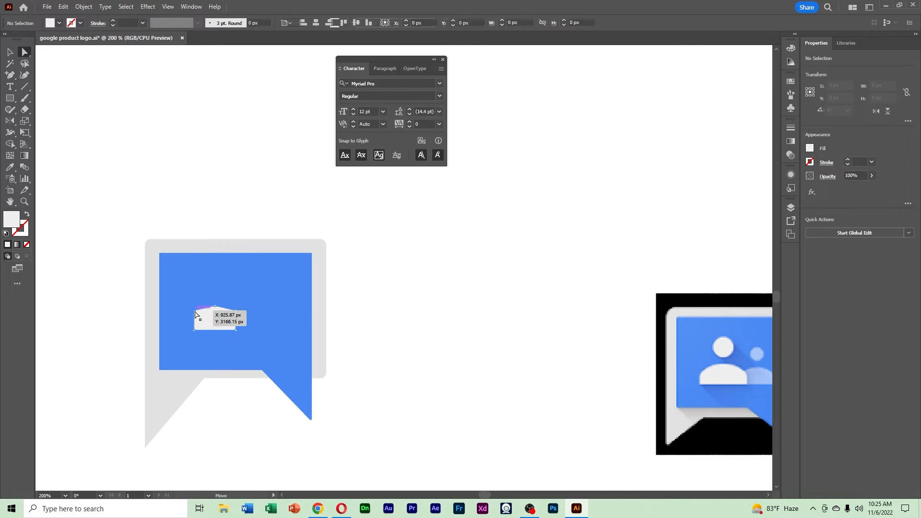
left_click(215, 307, "shift")
left_click(237, 311, "shift")
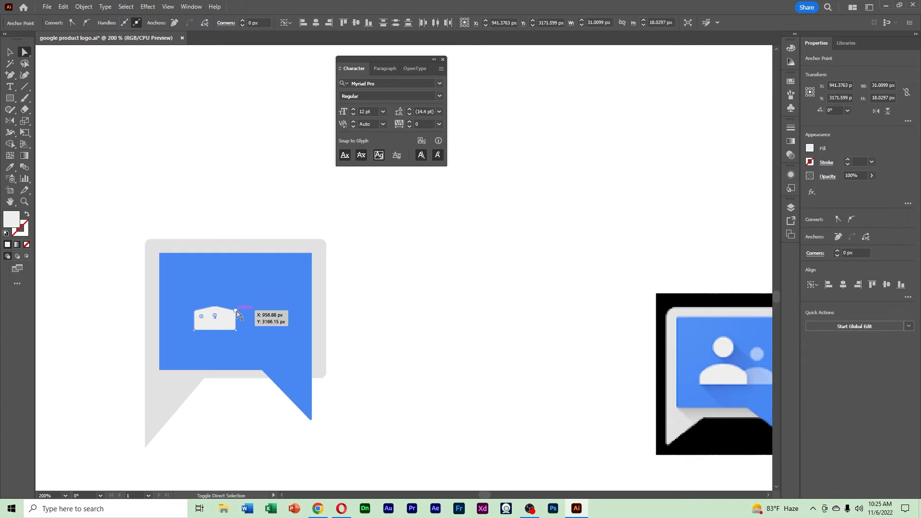
left_click_drag(215, 317, 215, 323)
key("ctrl+z")
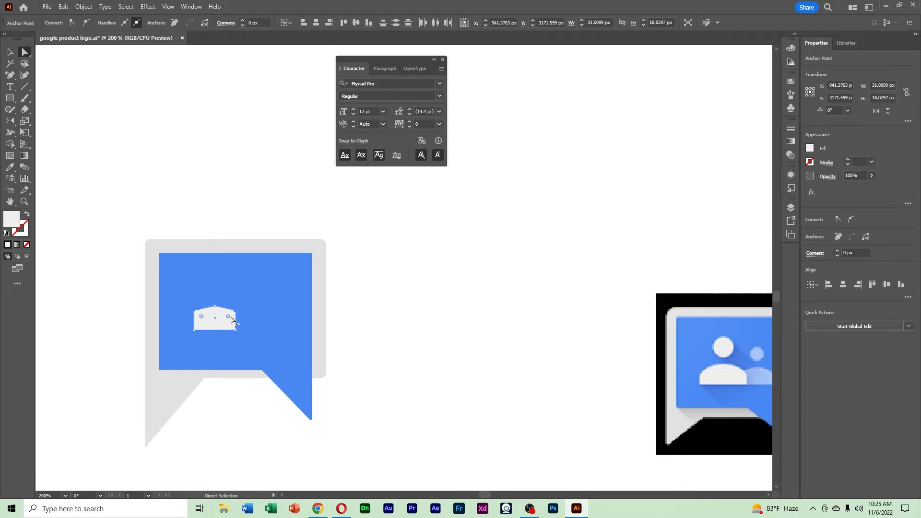
left_click_drag(227, 319, 223, 322)
key("ctrl+z")
Step: Try to round only the off-white shape's upper middle peak, then undo the rounding
left_click(218, 317)
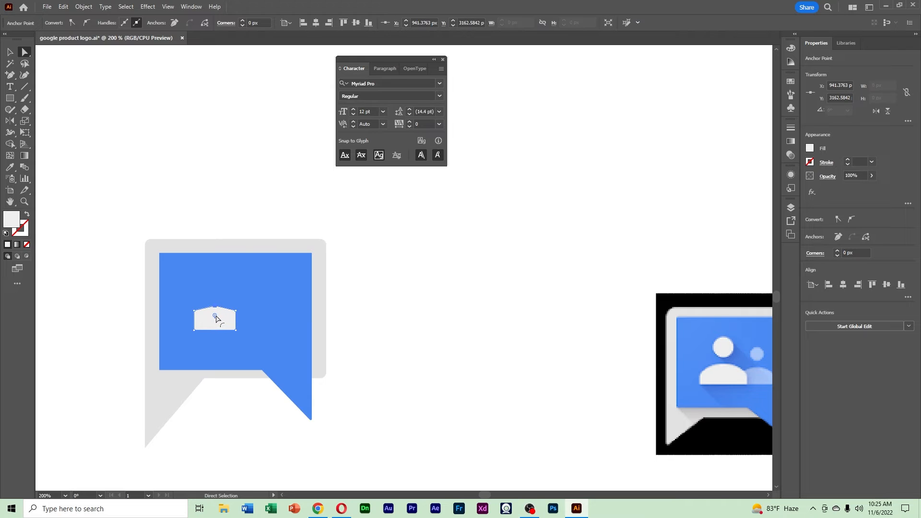
left_click_drag(216, 317, 230, 377)
left_click(388, 308)
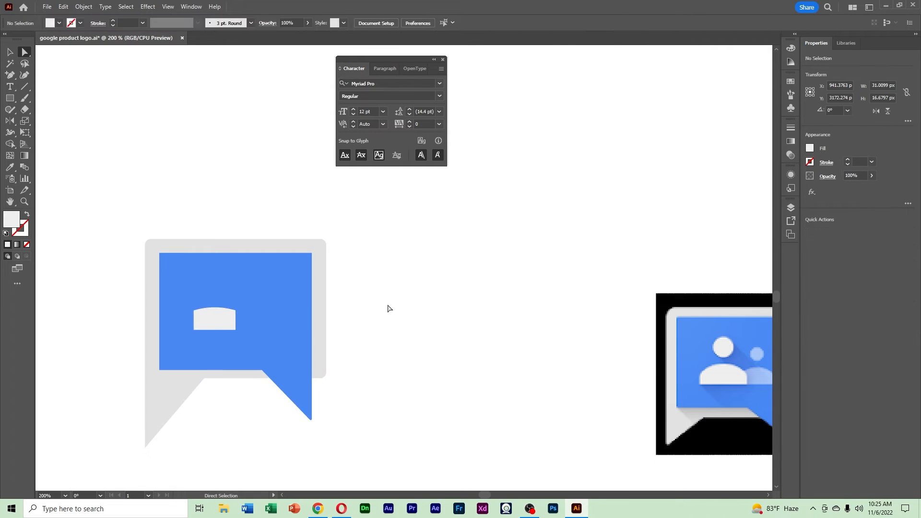
key("ctrl+z")
key("ctrl+z")
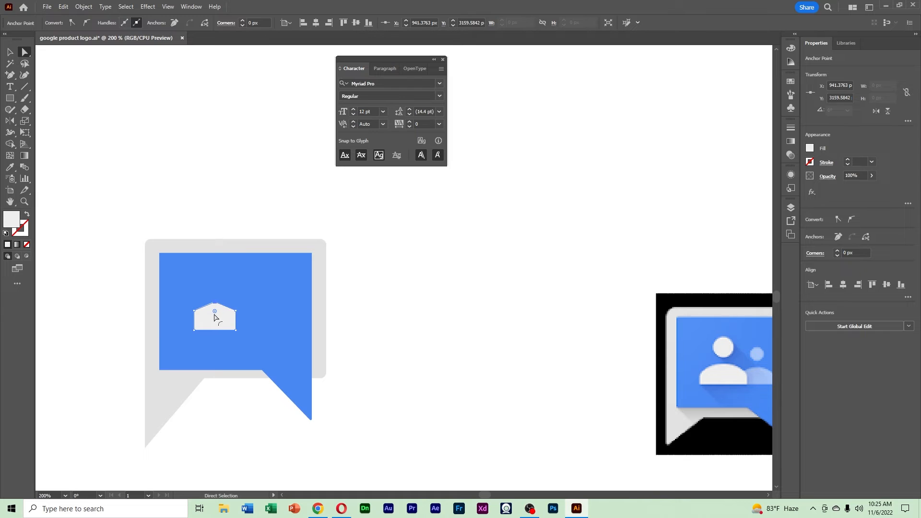
Step: Raise the off-white shape's upper middle anchor by about 3 px and round it into a smooth shoulder arch
left_click_drag(215, 312, 217, 352)
left_click(411, 335)
key("c")
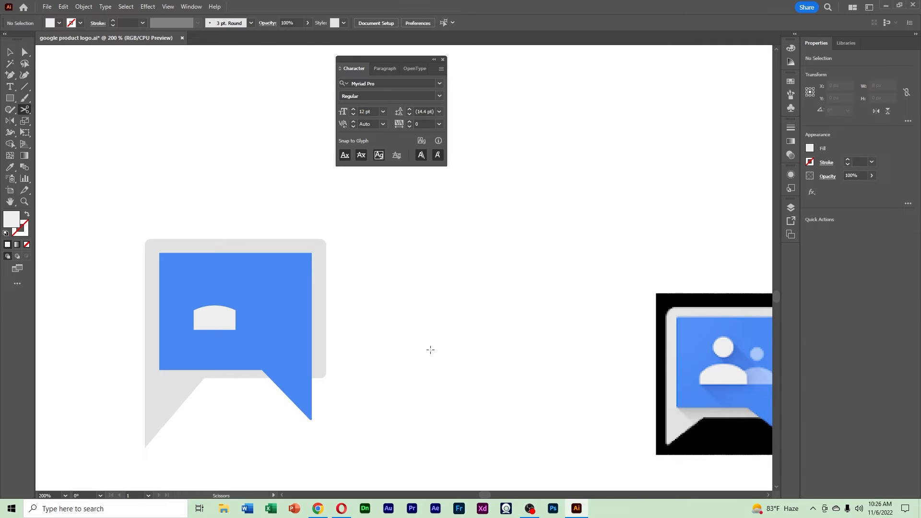
left_click(414, 342)
key("Return")
left_click(421, 311, "ctrl+alt")
left_click_drag(438, 318, 410, 340)
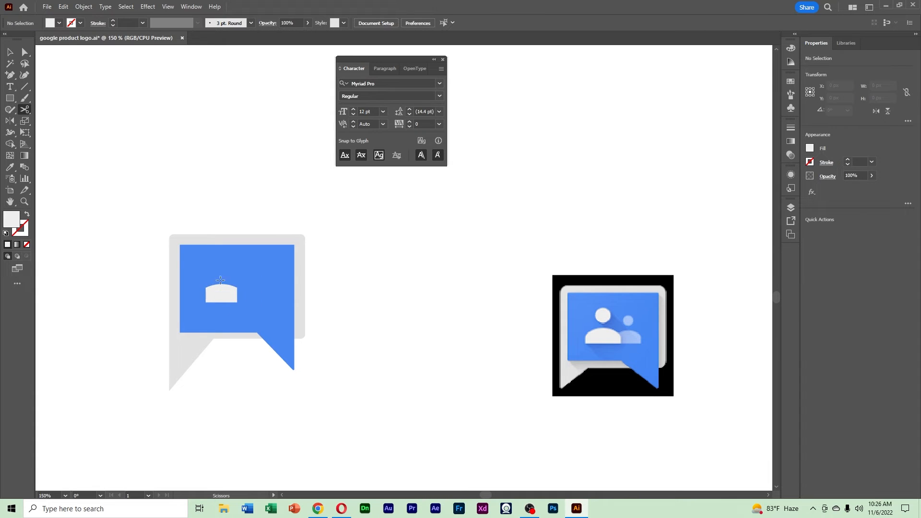
Step: Move the body's two lower anchor points up to reduce its height to about 16 px
left_click(25, 52)
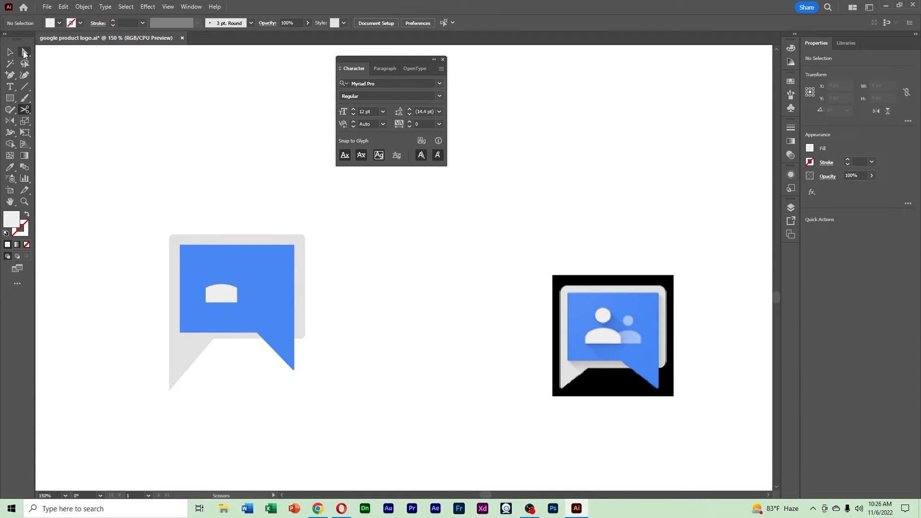
left_click(237, 303)
left_click(206, 302, "shift")
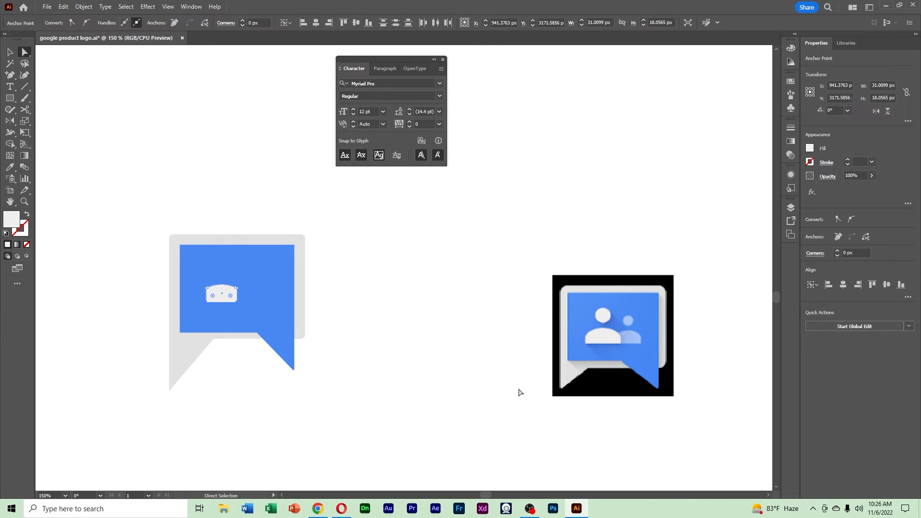
Step: Widen the body shape to about 34 px and move it slightly down and left inside the blue bubble
left_click(11, 53)
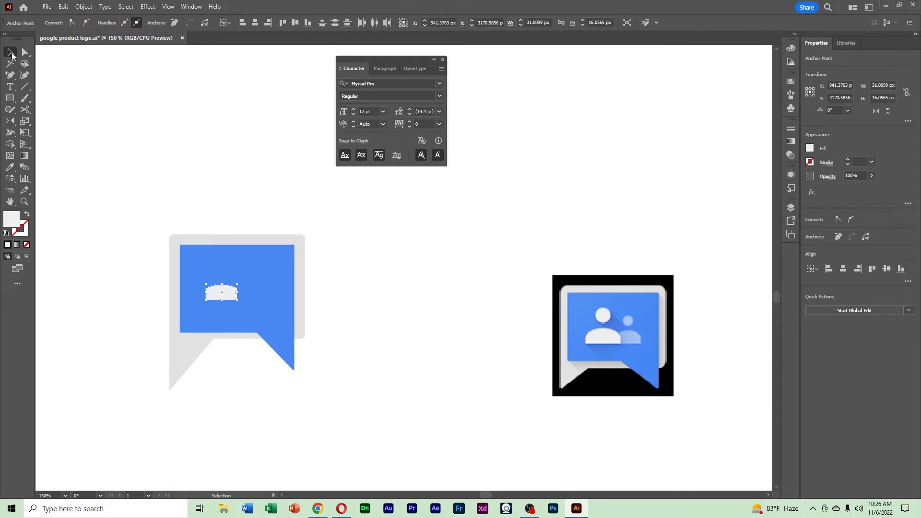
left_click(228, 292)
left_click_drag(237, 293, 241, 293)
left_click(369, 299)
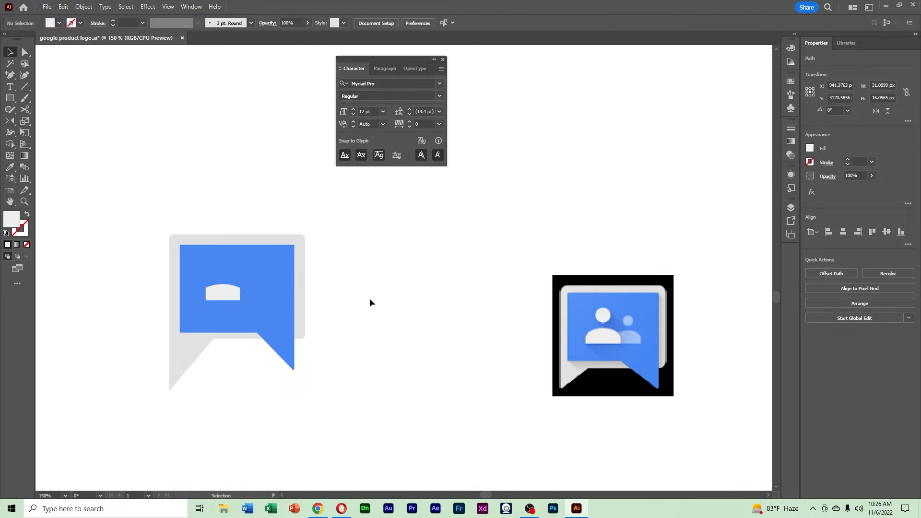
left_click_drag(360, 300, 398, 314)
left_click_drag(271, 308, 266, 315)
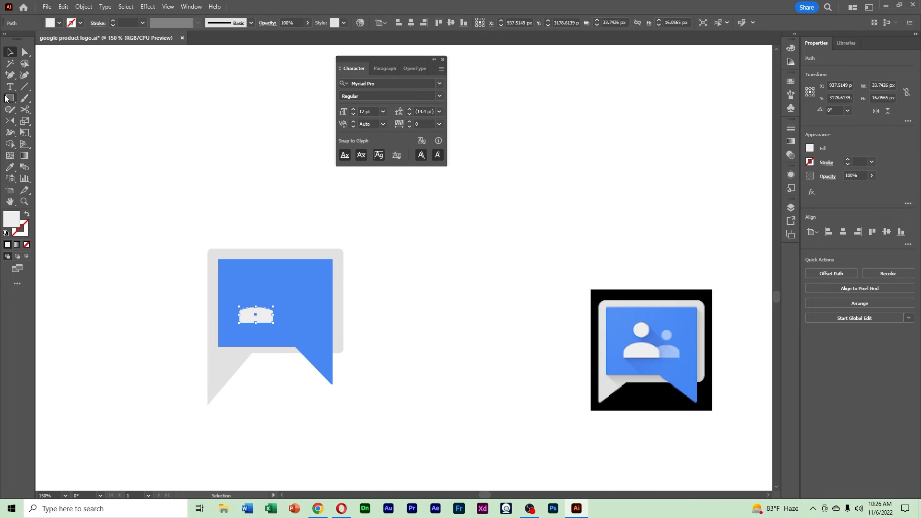
Step: Draw an off-white circle about 15 px across, centred above the body, as the figure's head
left_click_drag(7, 97, 48, 122)
left_click_drag(255, 295, 263, 303)
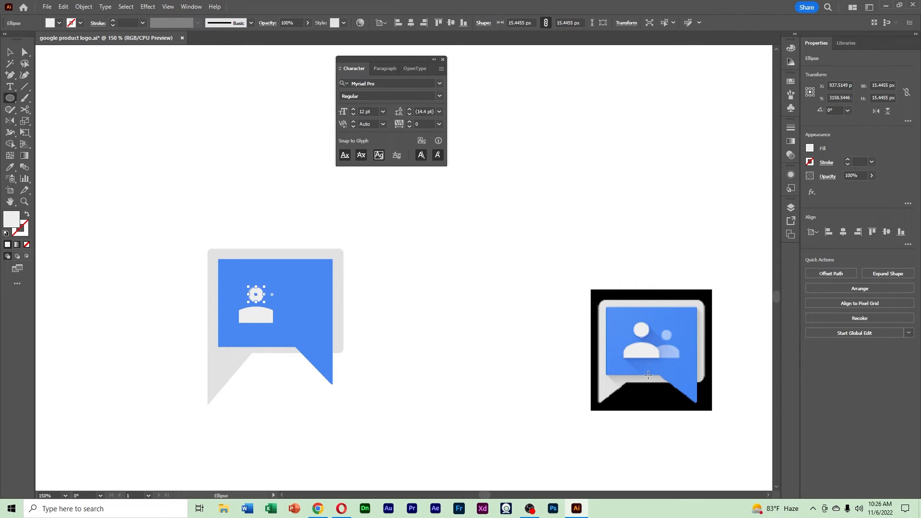
left_click(13, 55)
left_click(576, 300)
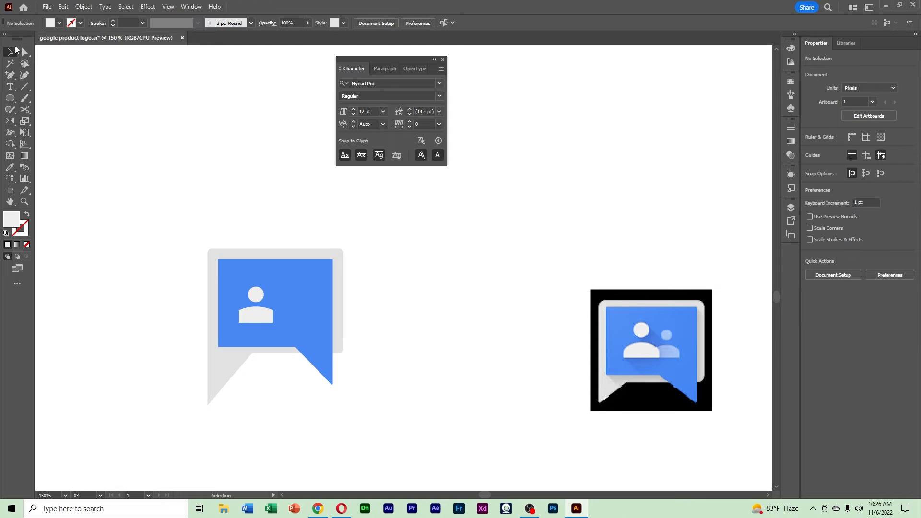
Step: Round the two upper outer corners of the figure's body with a radius of about 3.44 px
left_click(25, 64)
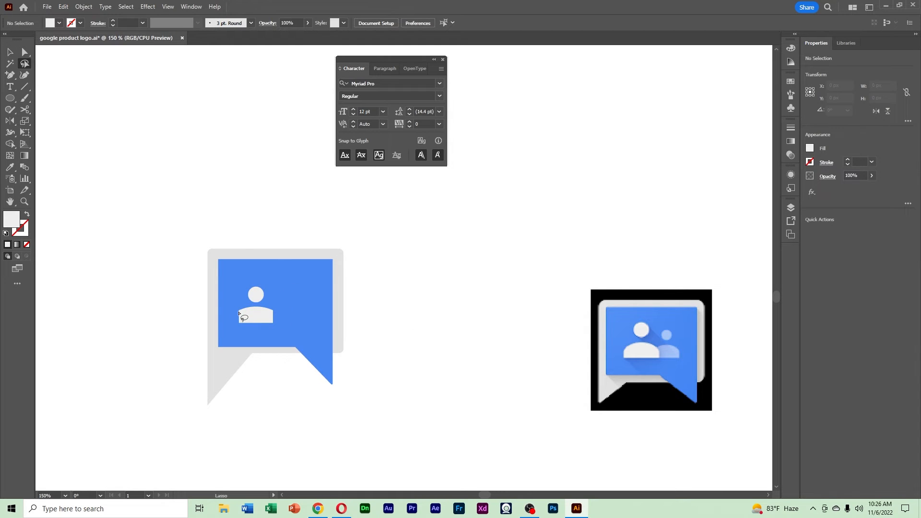
left_click(25, 52)
left_click(240, 314)
left_click(272, 312, "shift")
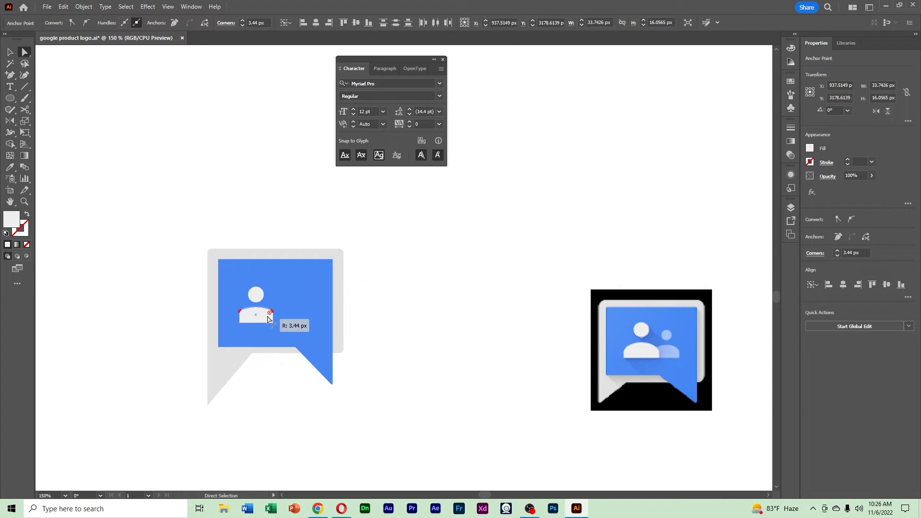
left_click(445, 343)
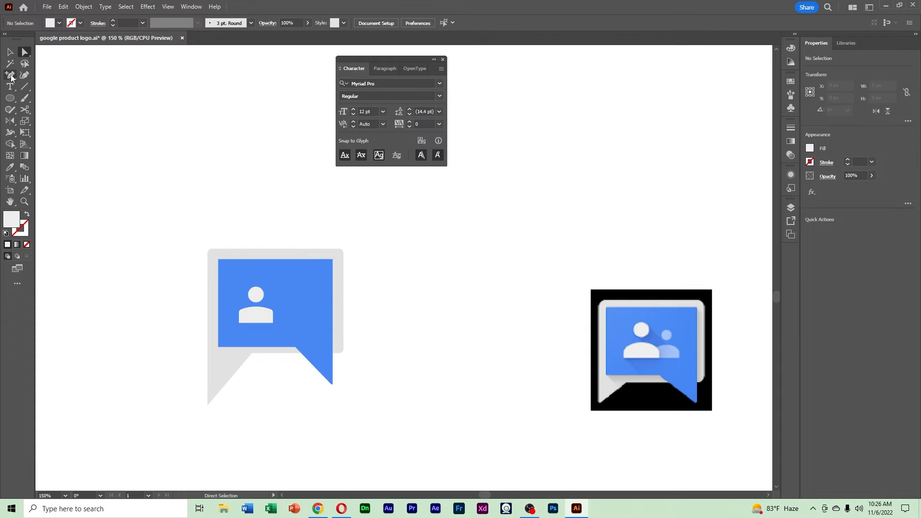
Step: Duplicate the figure's head and body about 19 px to the right
left_click(9, 52)
left_click(263, 312)
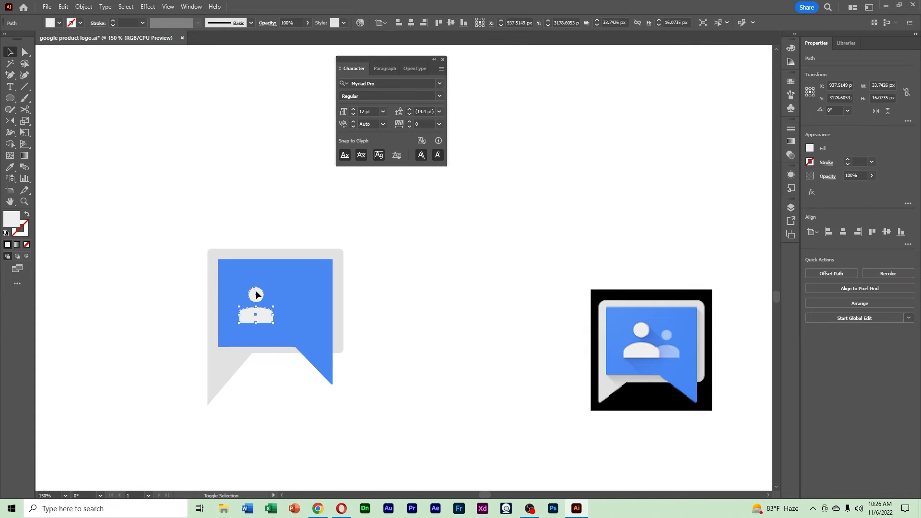
left_click(256, 294, "shift")
key("a")
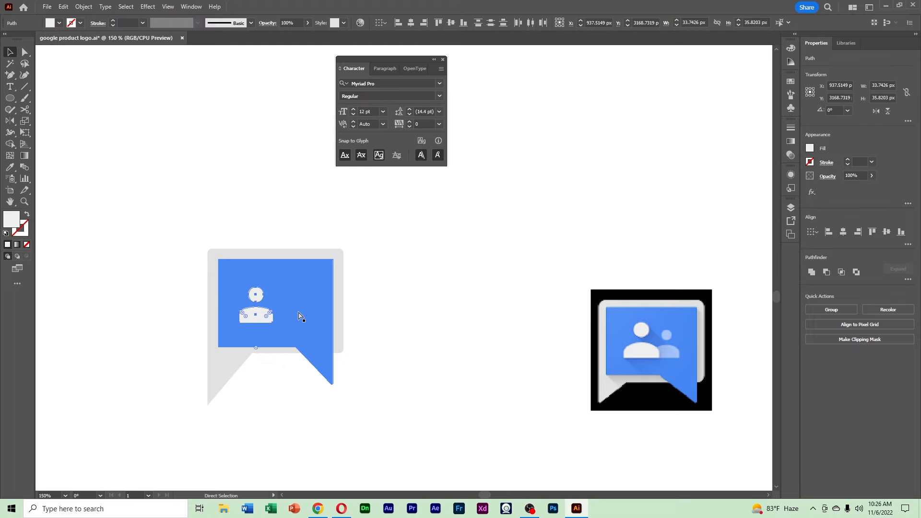
left_click_drag(260, 315, 278, 315)
Step: Bring the original figure's body to the front of the duplicate
right_click(252, 316)
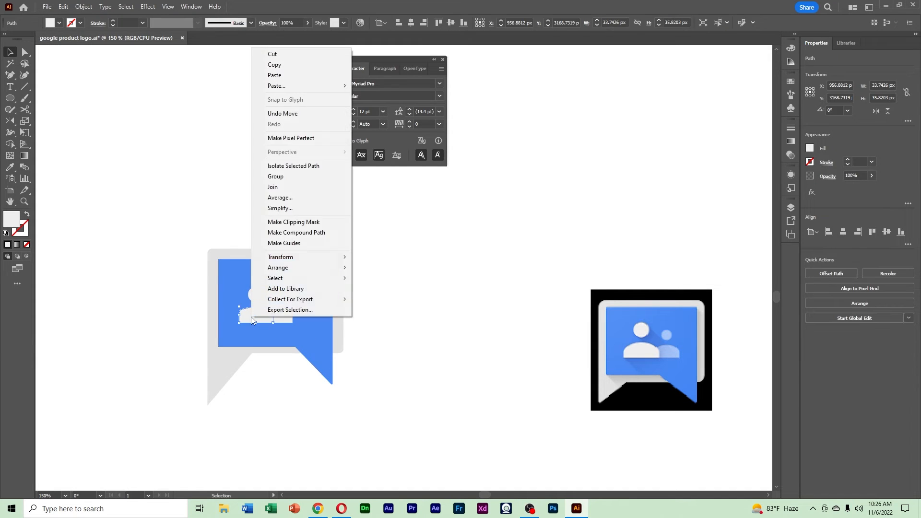
mouse_move(311, 268)
left_click(392, 268)
left_click(462, 297)
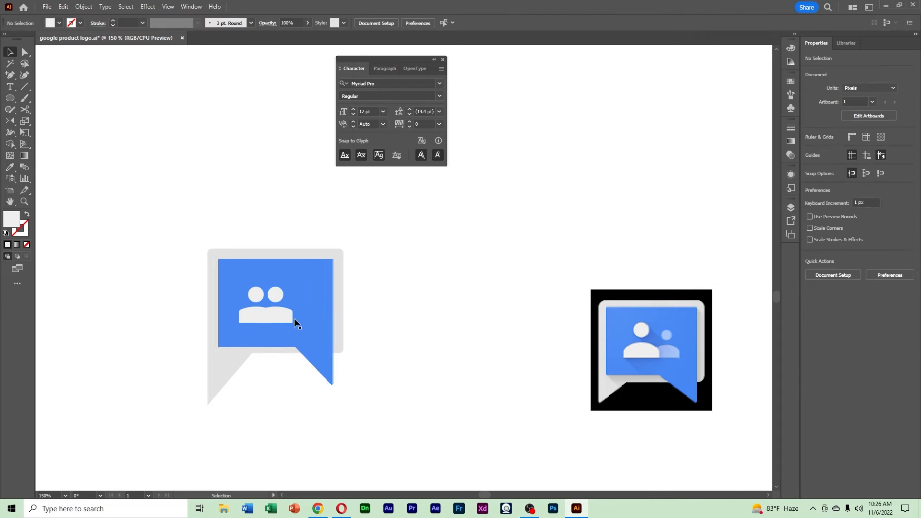
Step: Scale the duplicate figure down to about 26 by 28 px on the same baseline and set its opacity to 55%
left_click(289, 317)
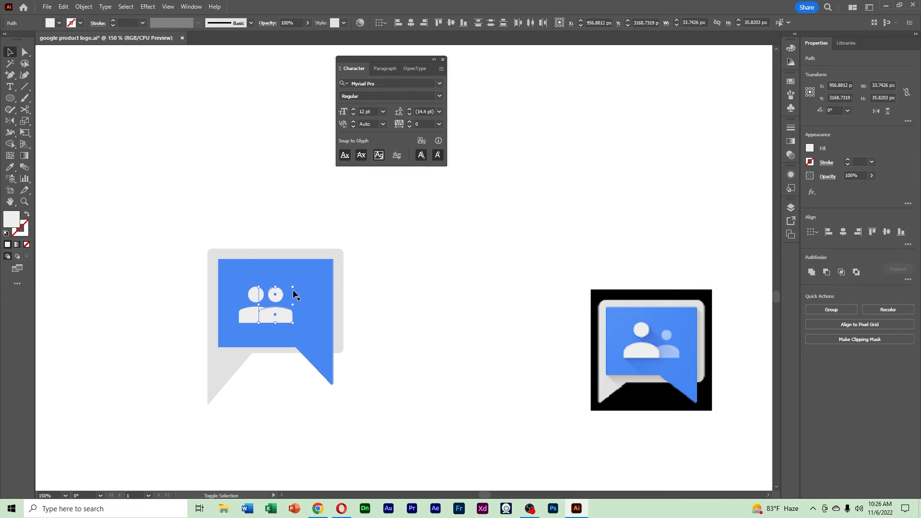
left_click(257, 288, "shift")
left_click_drag(259, 287, 266, 295)
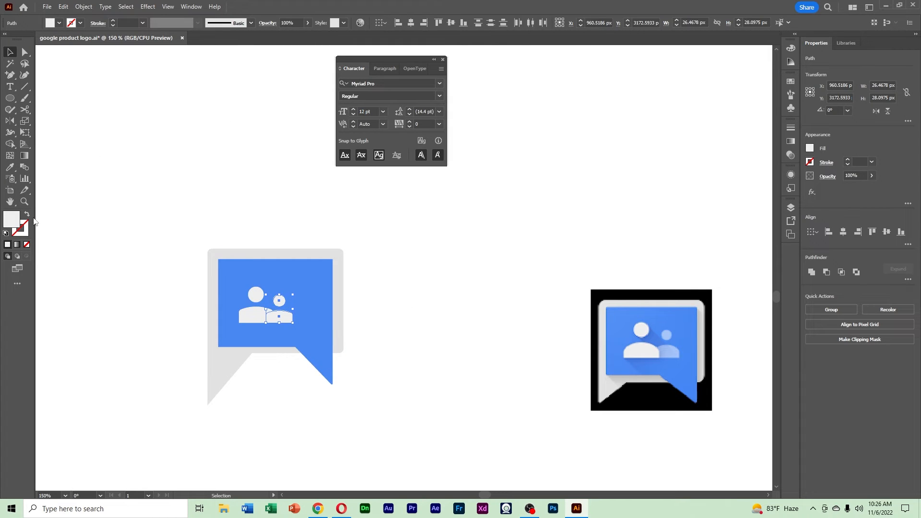
left_click(307, 23)
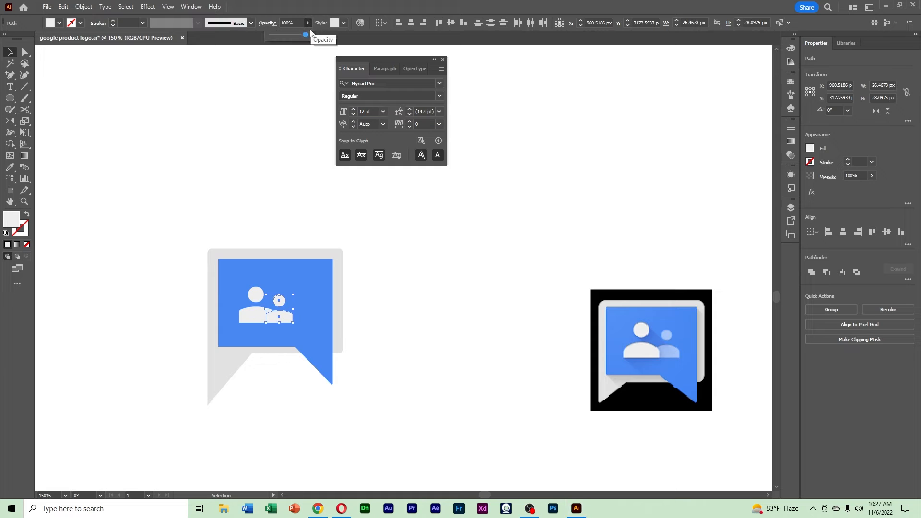
left_click_drag(307, 35, 290, 35)
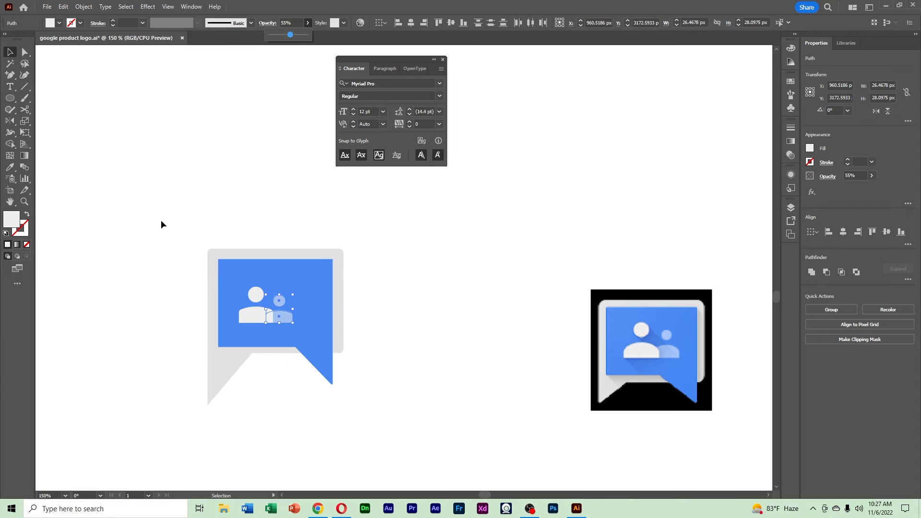
Step: Move both people figures together slightly up and right within the blue bubble
left_click(253, 312, "shift")
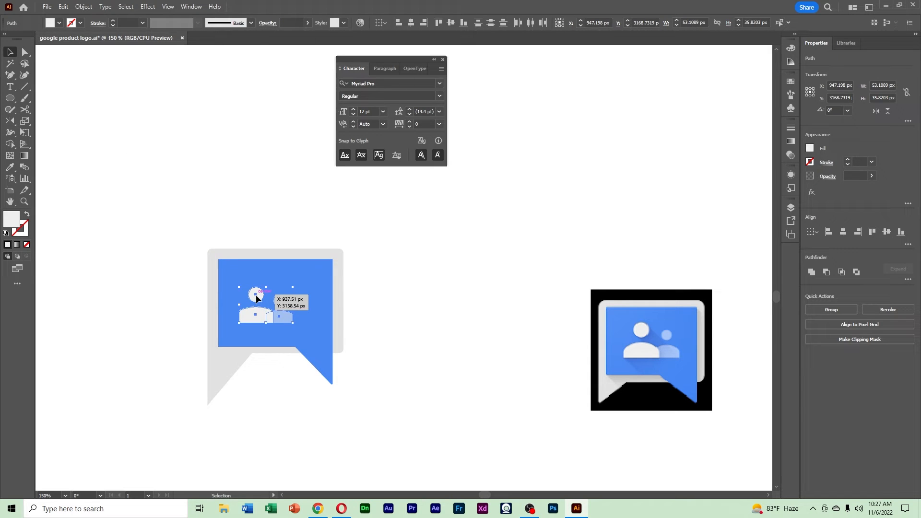
left_click_drag(257, 295, 263, 290)
left_click(543, 358)
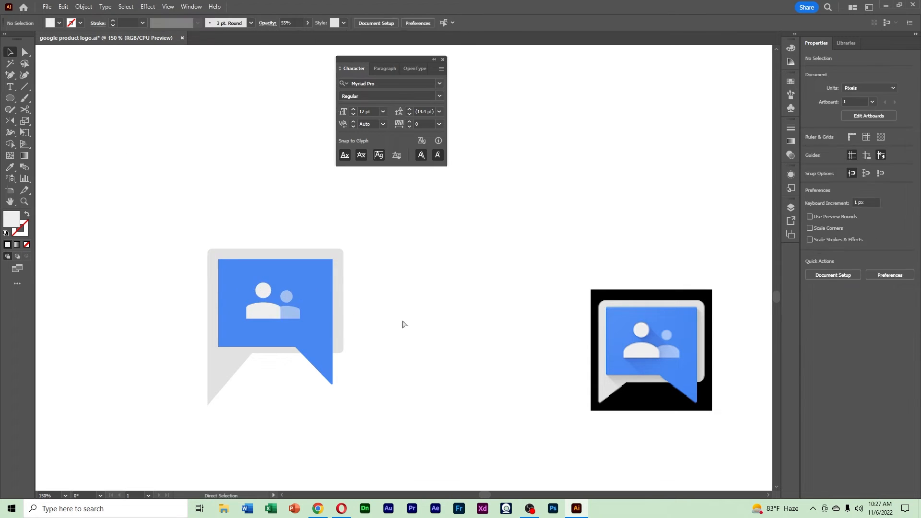
Step: Draw a closed Pen tool shadow polygon, about 67 by 56 px, from the front figure's head and body diagonally down to the right
left_click(368, 300, "ctrl+alt")
left_click_drag(308, 269, 329, 300)
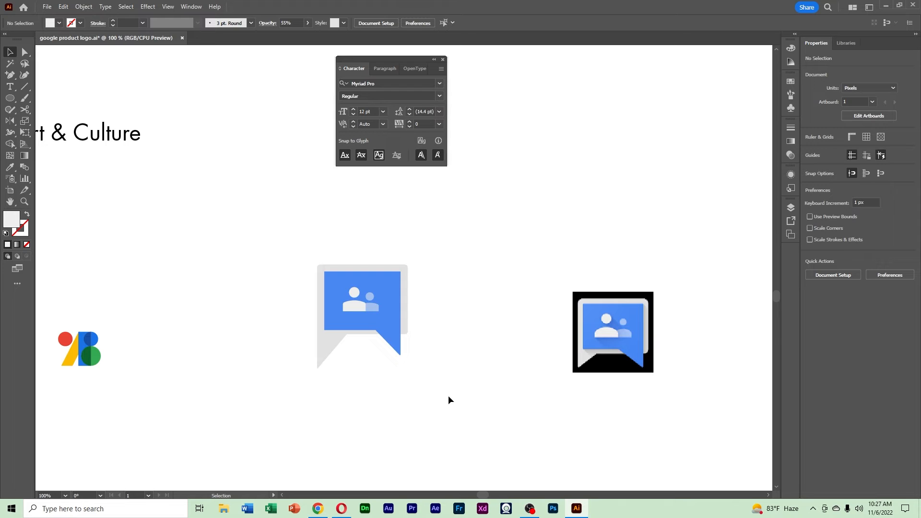
left_click(380, 300, "ctrl")
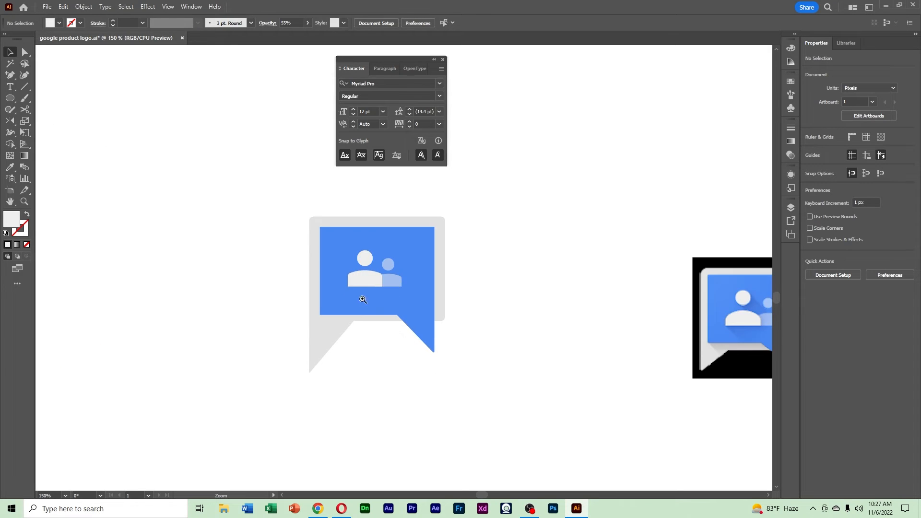
left_click(369, 273, "ctrl")
left_click_drag(406, 289, 213, 301)
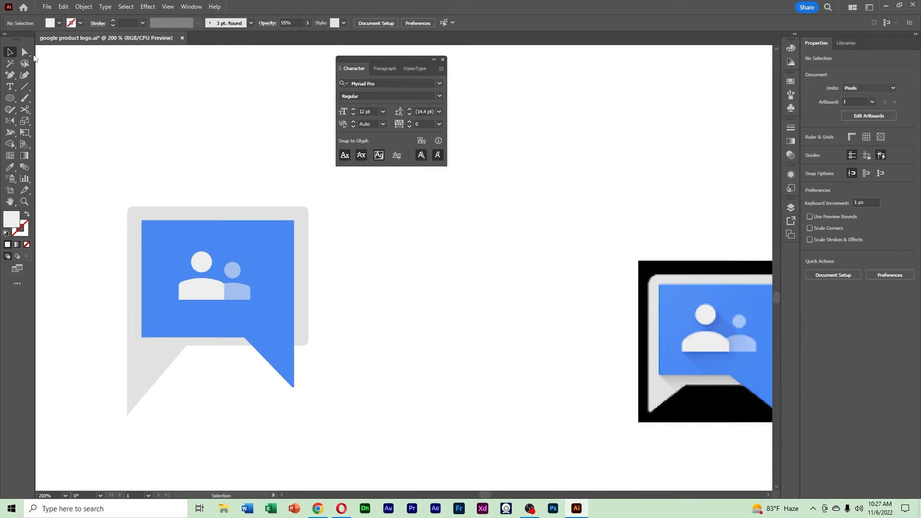
left_click_drag(11, 78, 48, 76)
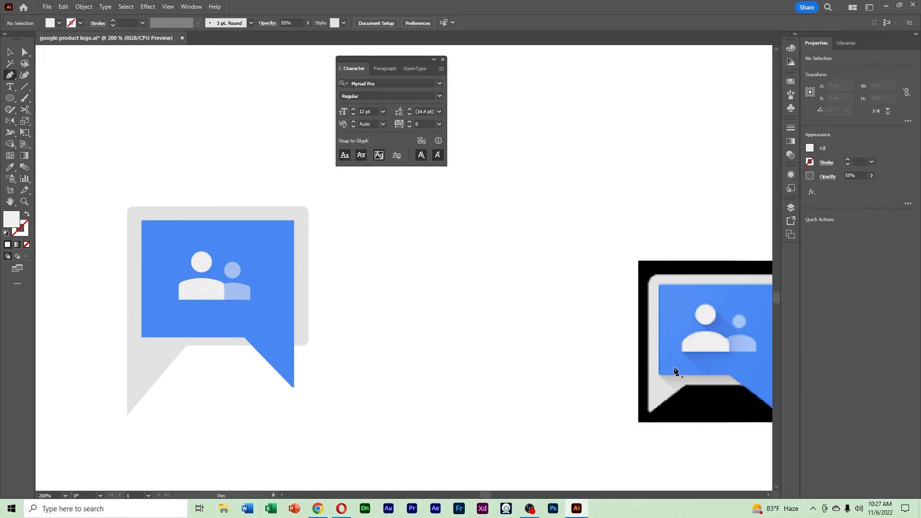
left_click(180, 300)
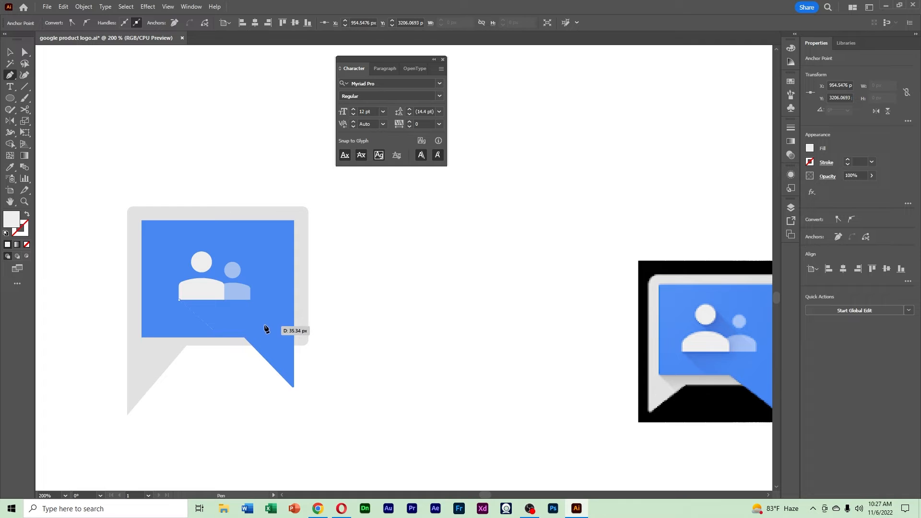
left_click(267, 321)
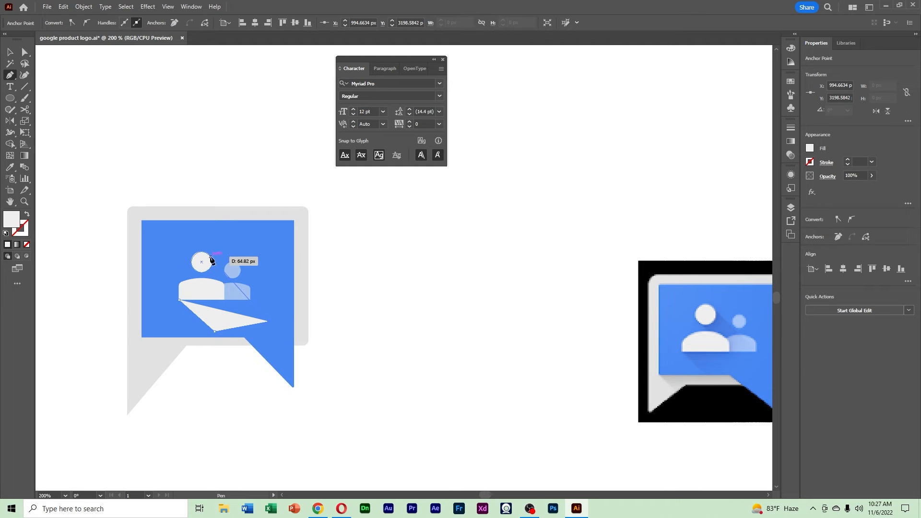
left_click(211, 261)
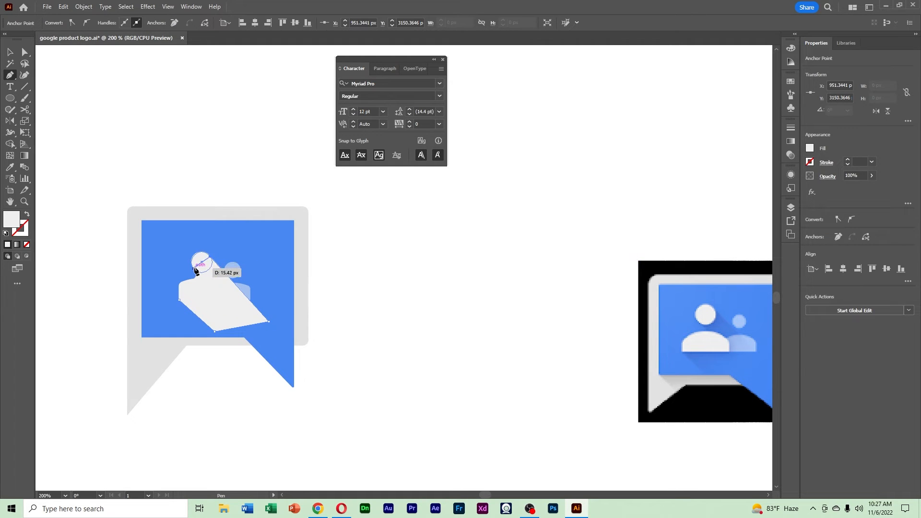
left_click(194, 268)
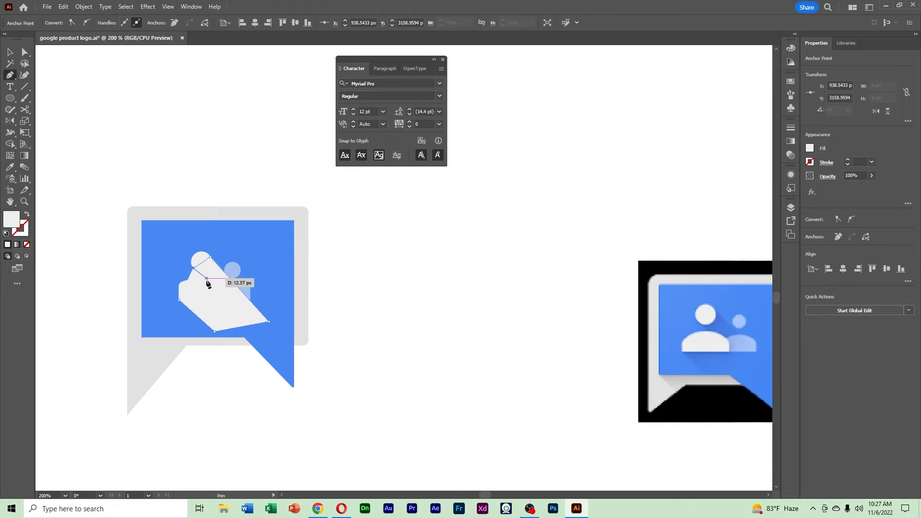
left_click(205, 278)
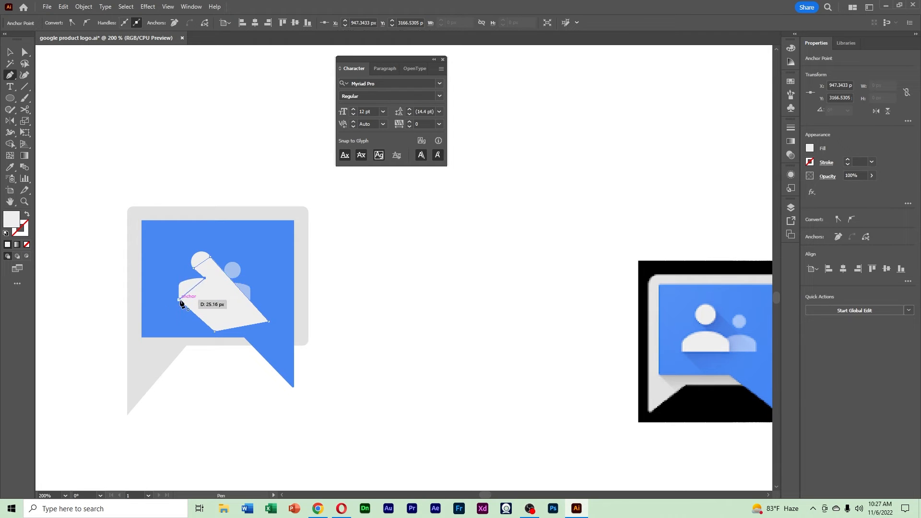
left_click(181, 301)
key("v")
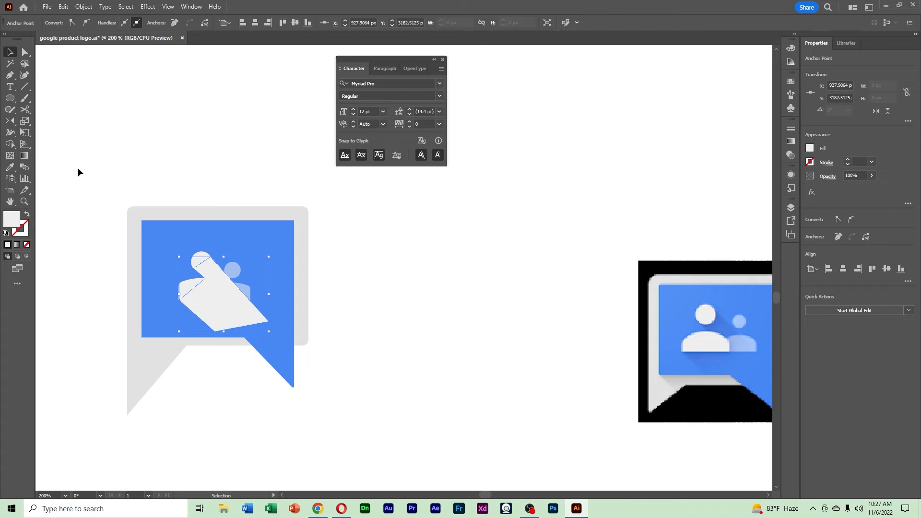
Step: Fill the shadow polygon with a linear gradient angled about -36.5° and reverse it so black starts at the figure
left_click(24, 155)
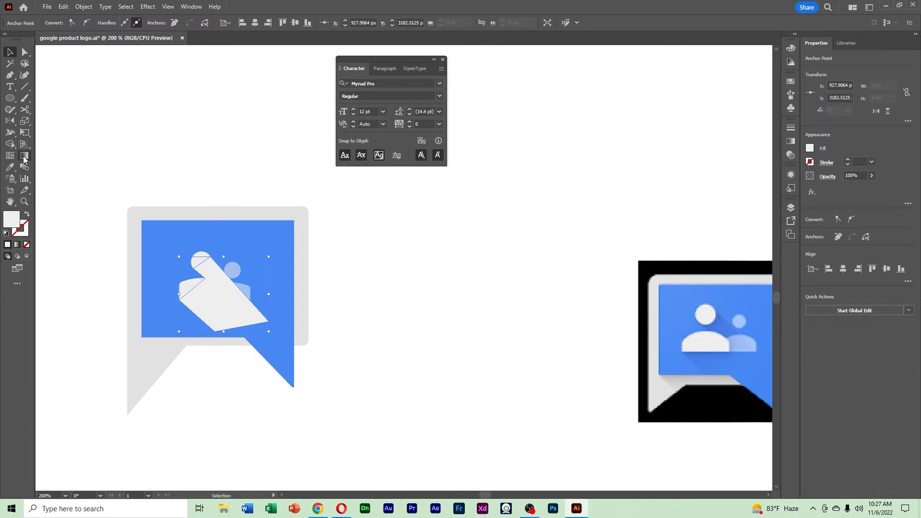
left_click(17, 245)
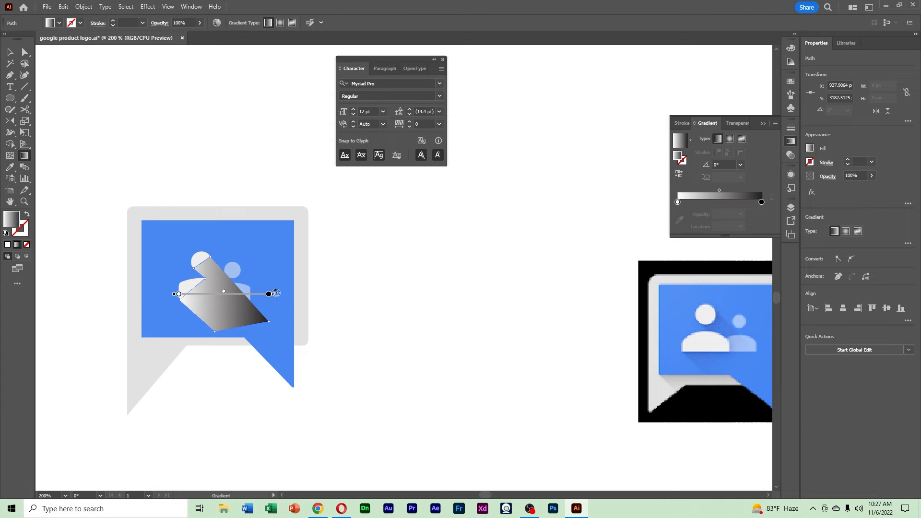
mouse_move(269, 294)
left_mouse_down()
mouse_move(238, 366)
mouse_move(251, 350)
mouse_move(264, 355)
left_mouse_up()
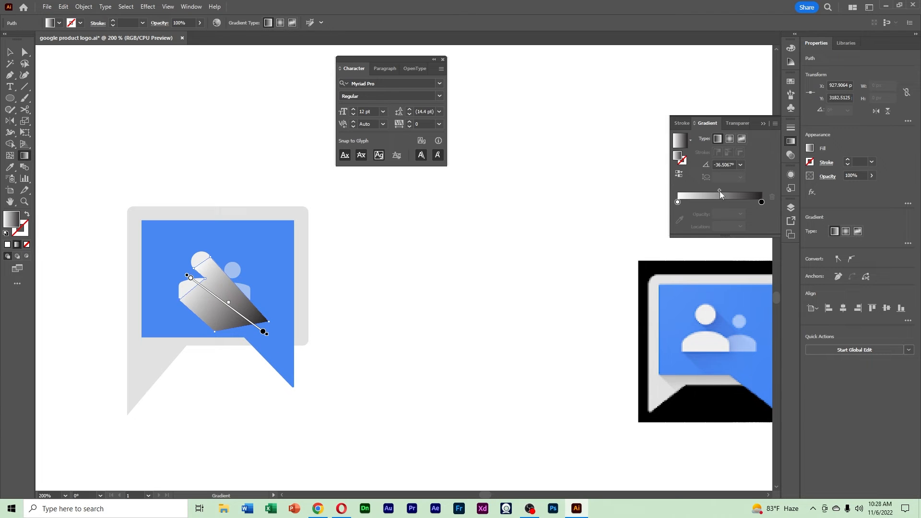
left_click(679, 173)
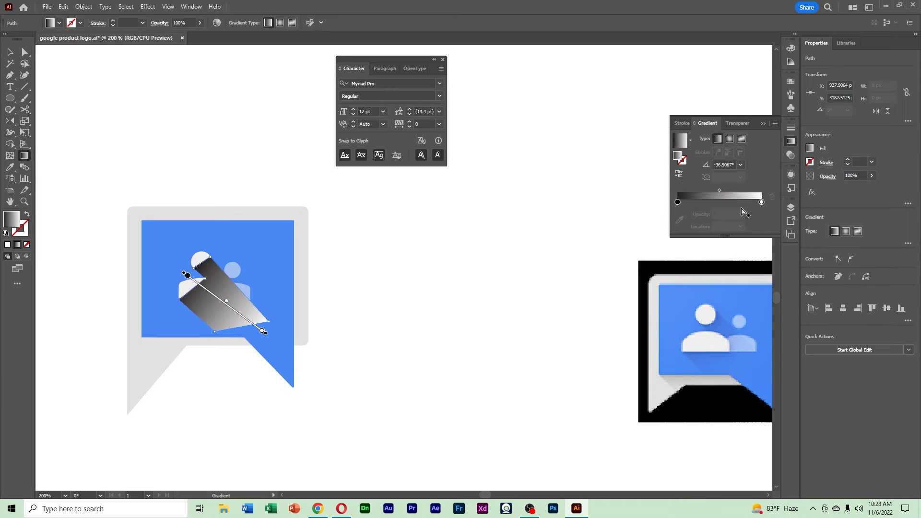
Step: Set the opacity of the shadow gradient's white end stop to 0%
left_click(761, 202)
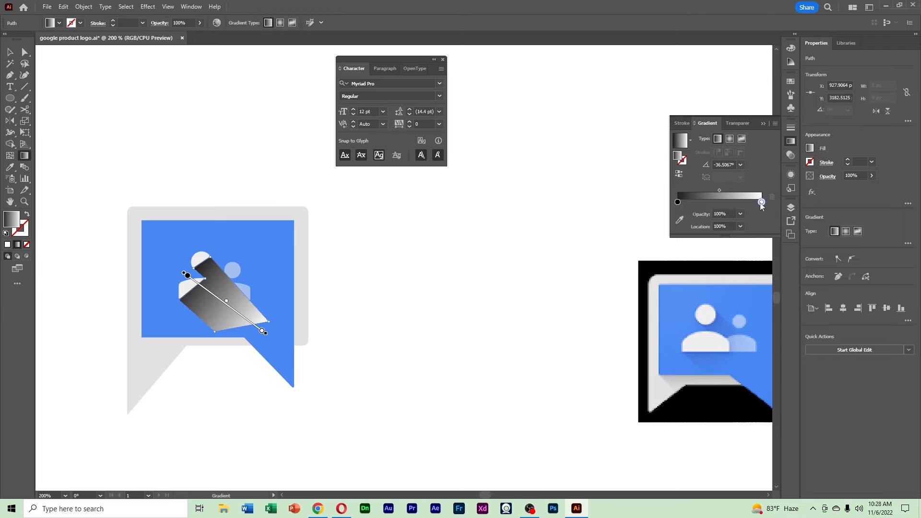
left_click(734, 214)
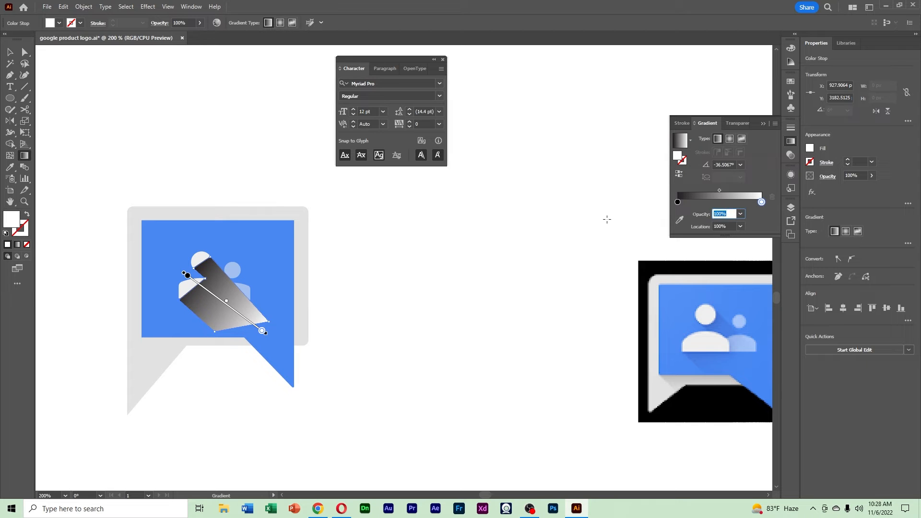
type("0")
key("Return")
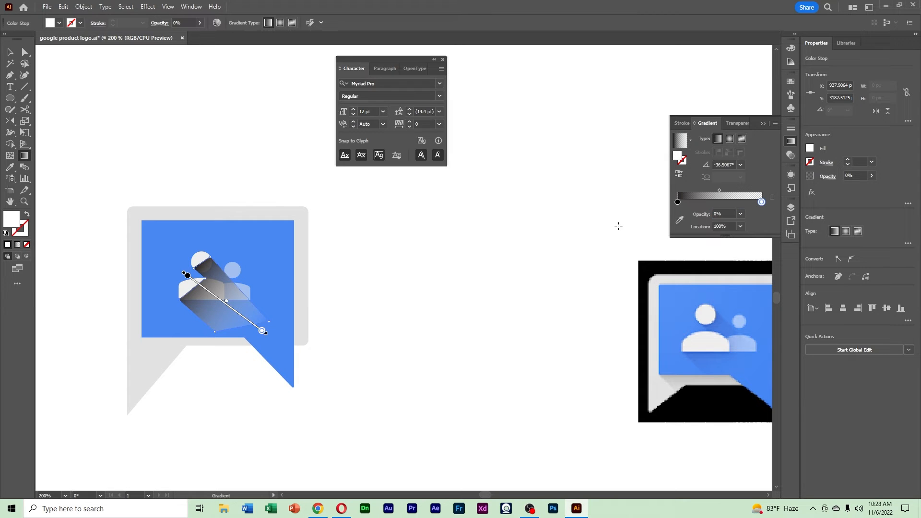
Step: Send the gradient shadow backward behind the front figure's head and body, and deselect it
key("v")
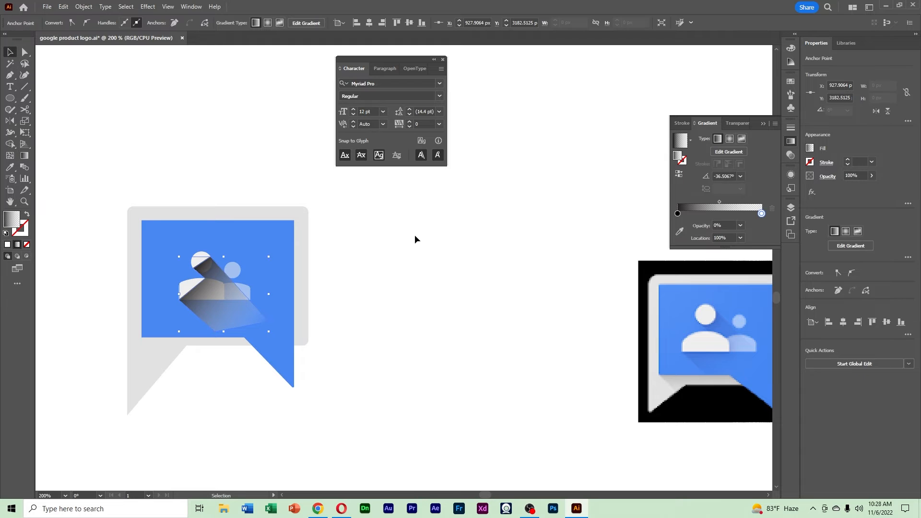
key("a")
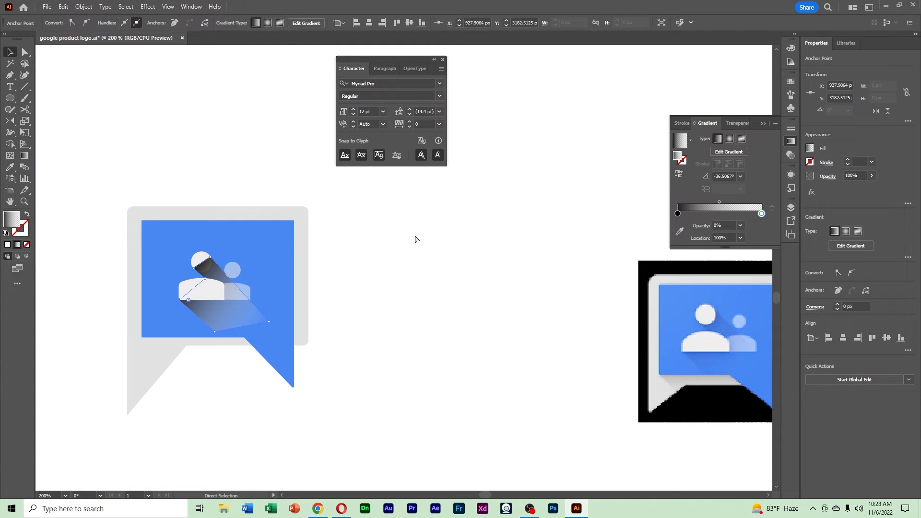
key("v")
left_click(415, 235)
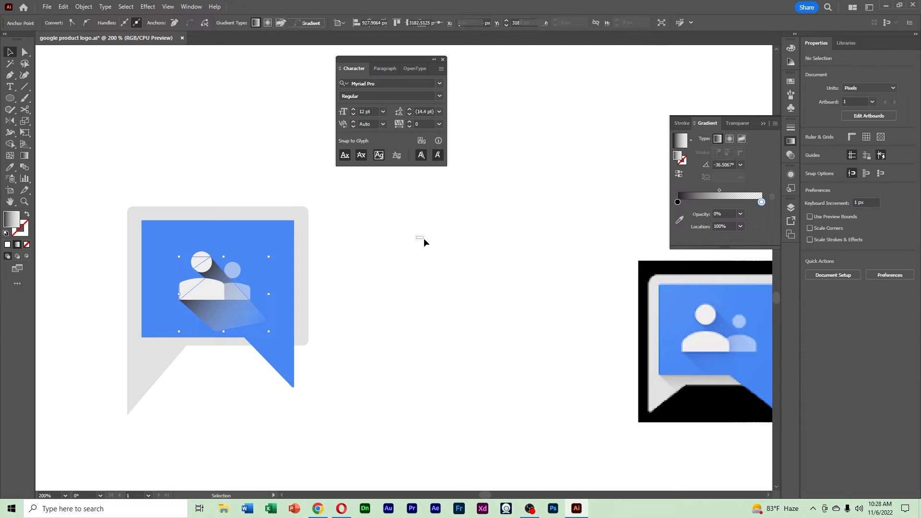
Step: Rotate the shadow's gradient to about -51° and move its transparent stop to about 66% along the gradient
left_click(251, 321)
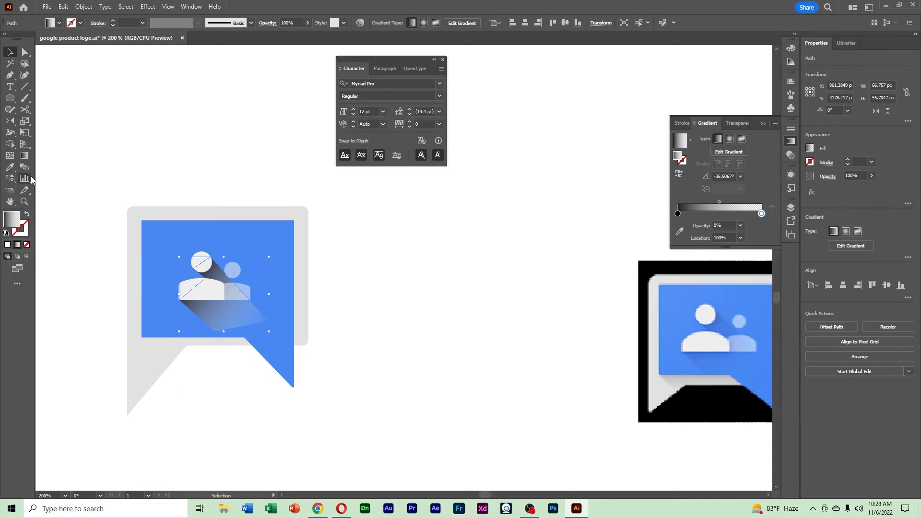
left_click(24, 156)
left_click(262, 331)
left_click_drag(263, 334, 228, 312)
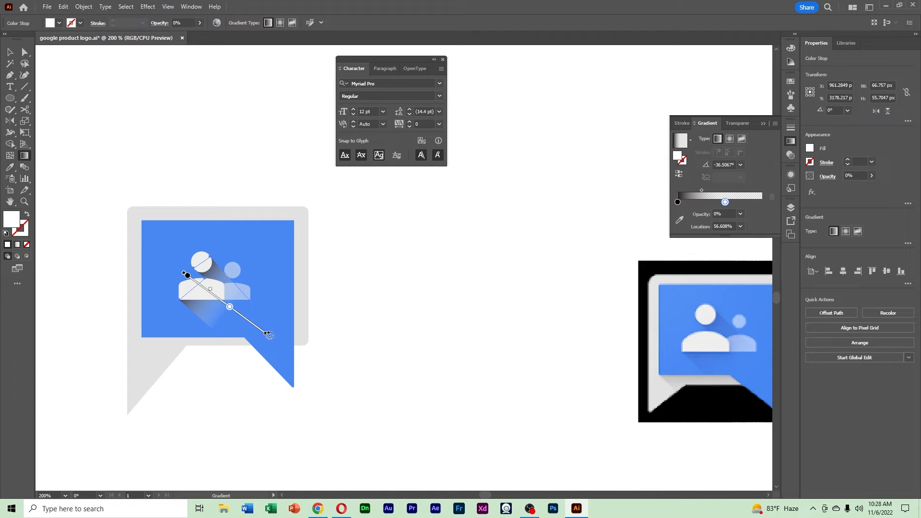
left_click_drag(268, 334, 260, 365)
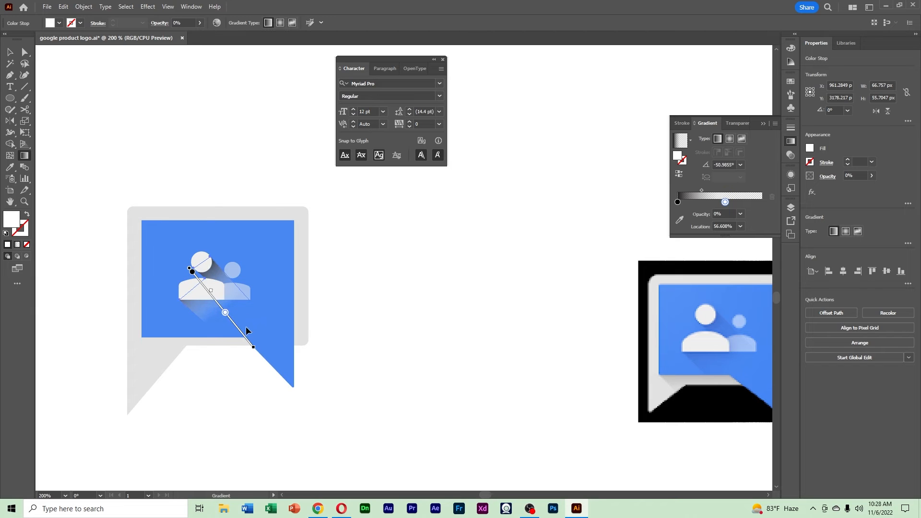
left_click_drag(227, 316, 233, 321)
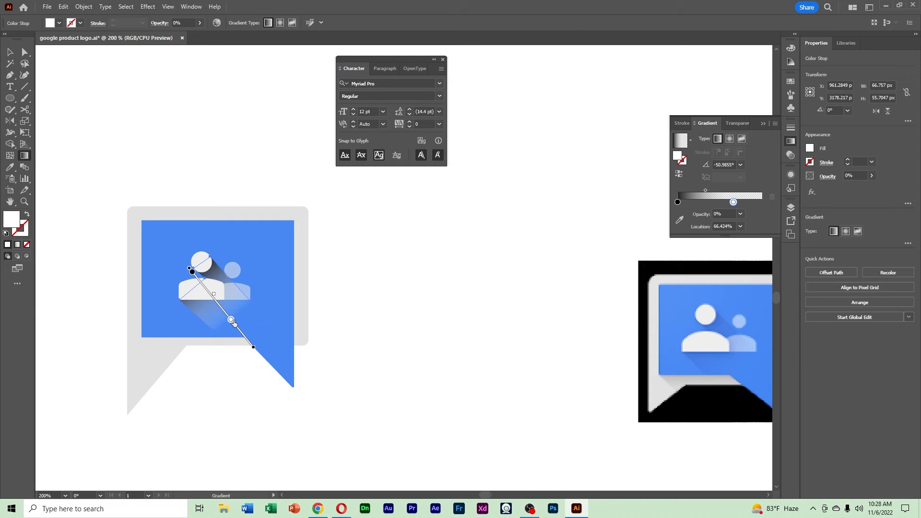
Step: Set the opacity of the shadow gradient's black stop to 25% and deselect the shadow
left_click(192, 272)
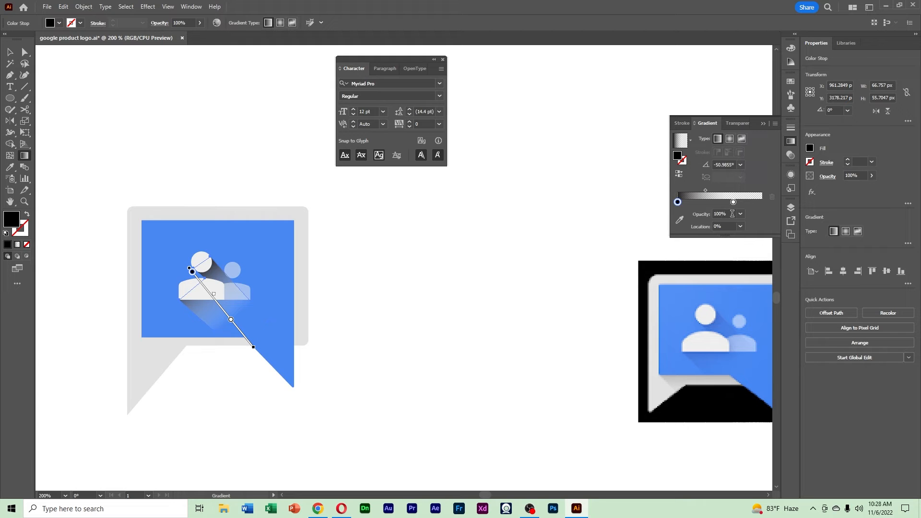
left_click(732, 214)
type("25")
key("Return")
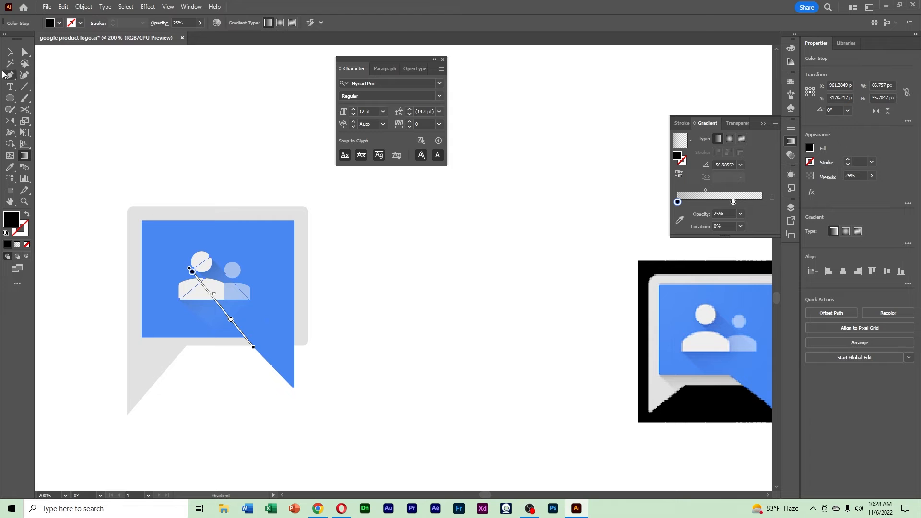
left_click(9, 52)
left_click(257, 168)
Step: Group all shapes of the Google Groups icon, including both bubbles, the figures and the shadow
key("ctrl+alt+space")
left_click(301, 198, "ctrl+alt")
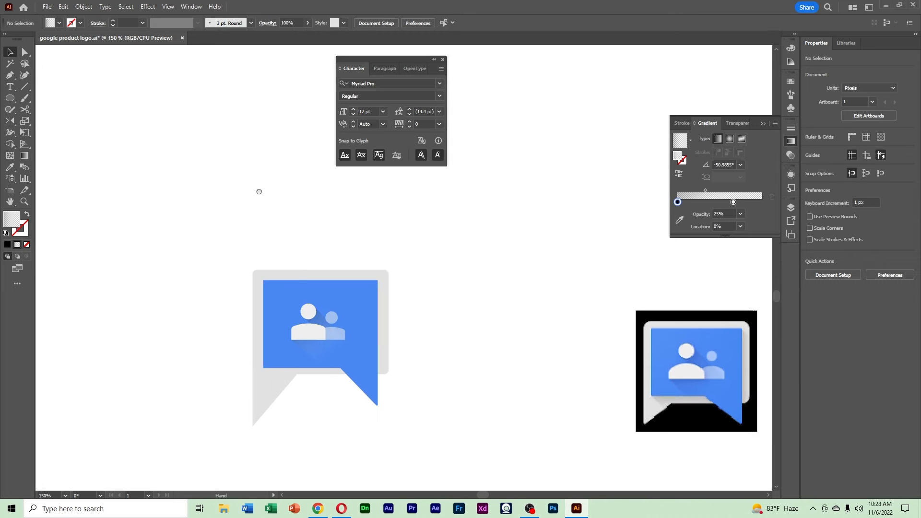
left_click_drag(258, 191, 222, 183)
left_click_drag(162, 216, 329, 366)
right_click(310, 329)
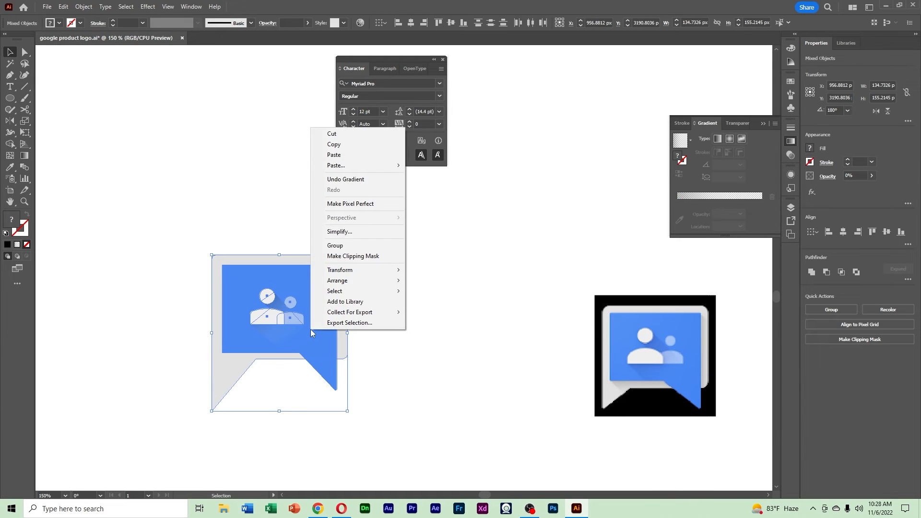
left_click(355, 246)
left_click(395, 267)
Step: Scale the grouped Google Groups icon down and place it directly below the Google Fonts icon
key("ctrl+alt+space")
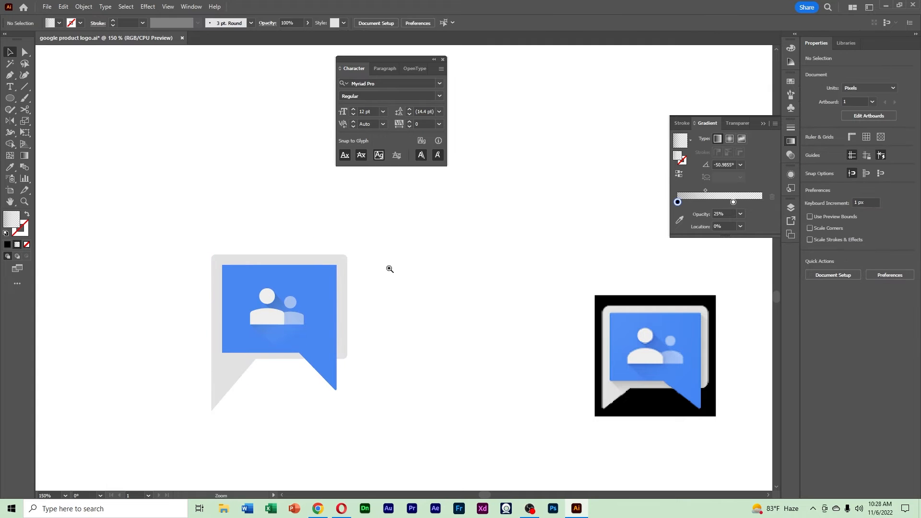
left_click(388, 267, "ctrl+alt")
left_click(389, 267, "ctrl+alt")
left_click(388, 267, "ctrl+alt")
left_click_drag(469, 255, 507, 229)
left_click_drag(410, 275, 301, 349)
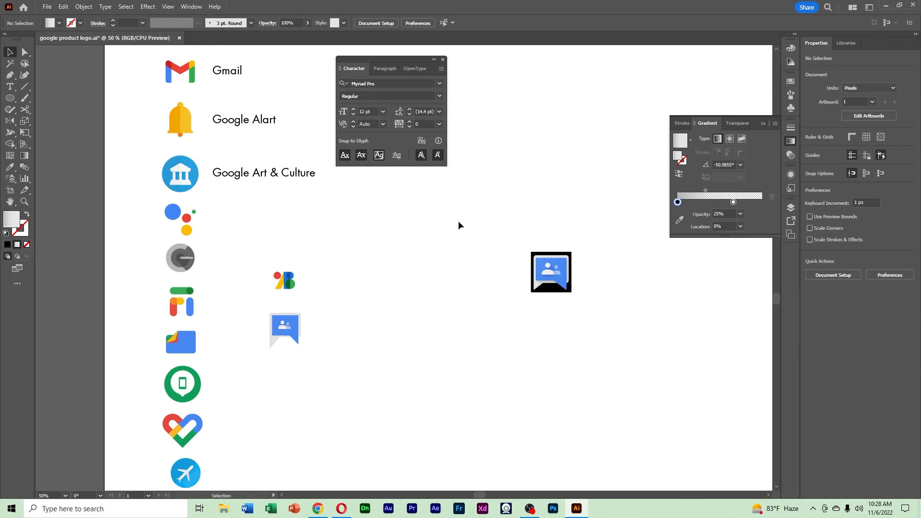
Step: Delete the Google Groups reference image with the black background
left_click_drag(458, 224, 653, 398)
key("Delete")
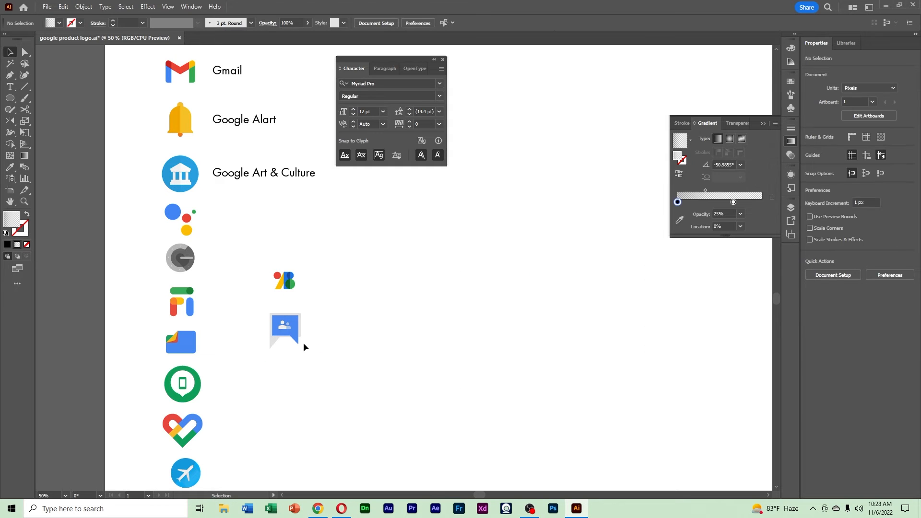
left_click(295, 333)
left_click(387, 350)
left_click(531, 508)
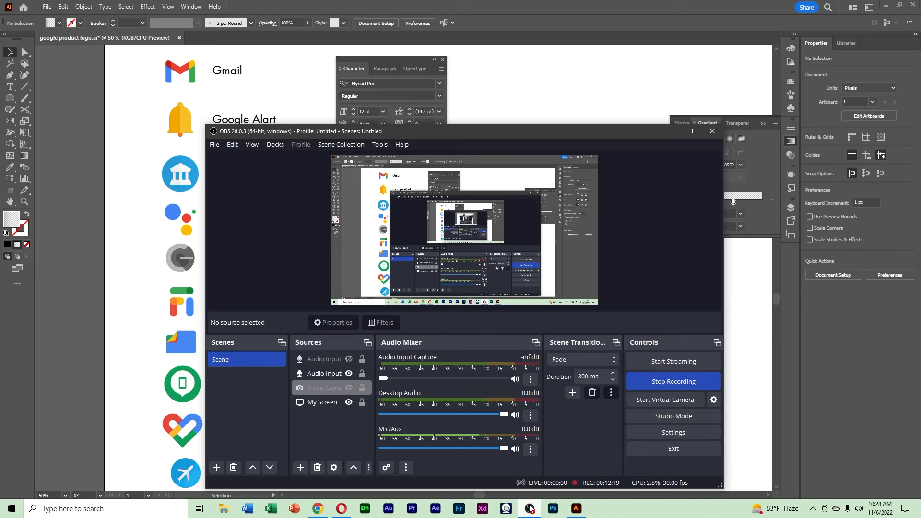
left_click(530, 507)
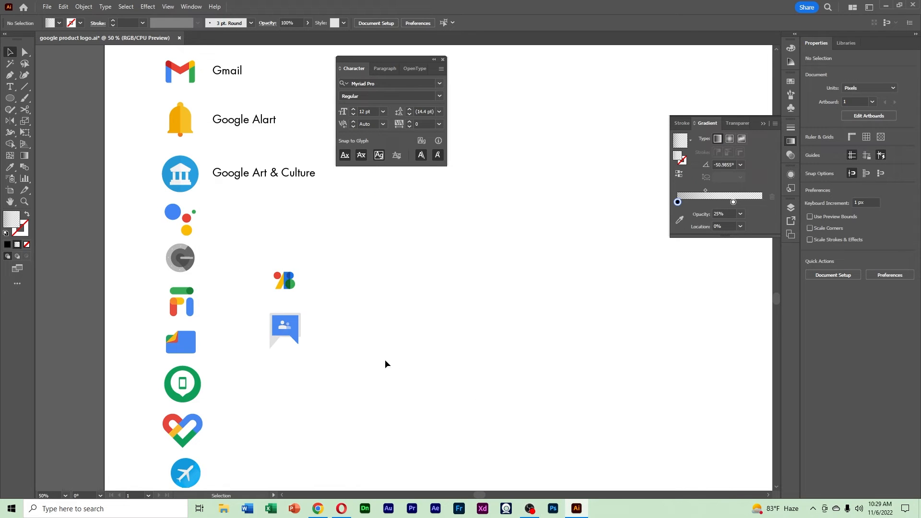
Step: Copy the Google Health Studies icon from the products page in Chrome and paste it into an empty area of the Illustrator document
left_click(319, 509)
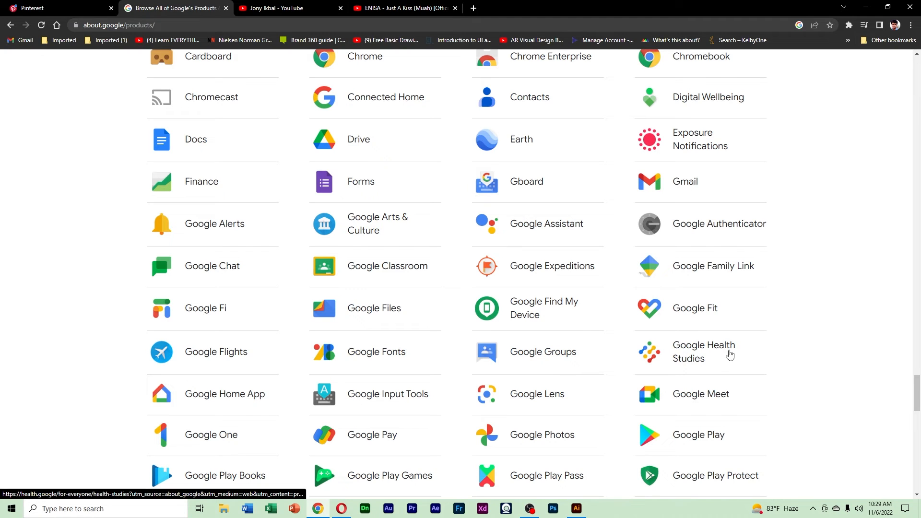
right_click(650, 355)
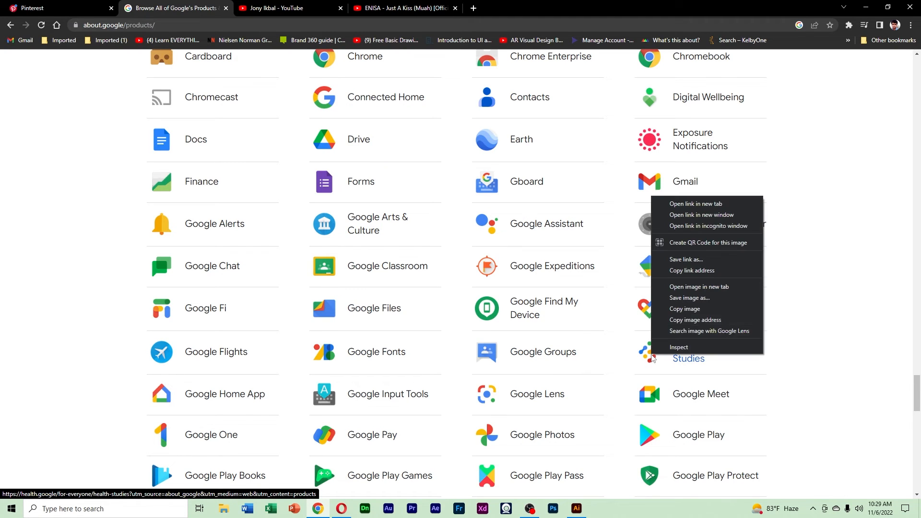
left_click(705, 311)
left_click(866, 7)
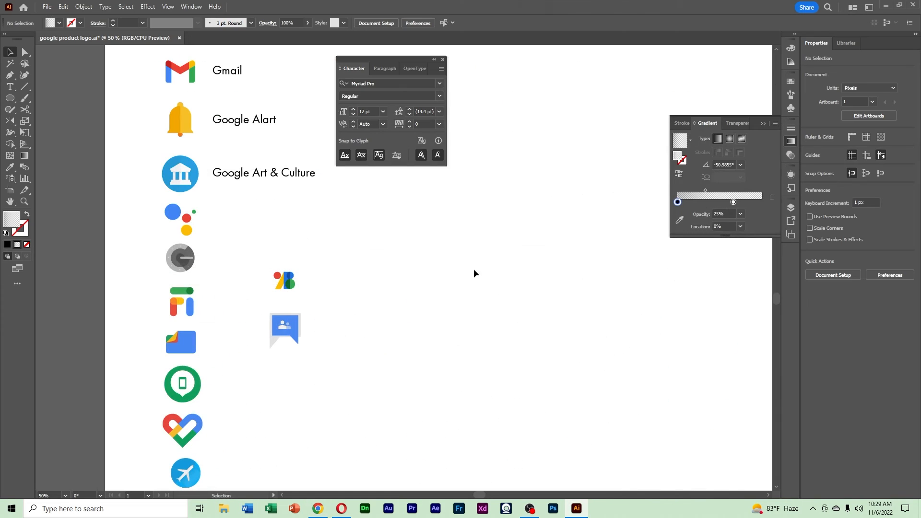
key("ctrl+v")
left_click_drag(412, 278, 561, 330)
left_click(606, 384)
Step: Draw a circle about 23 px wide beside the reference image and fill it with the reference's light blue
left_click(561, 326, "ctrl")
left_click(410, 268, "ctrl")
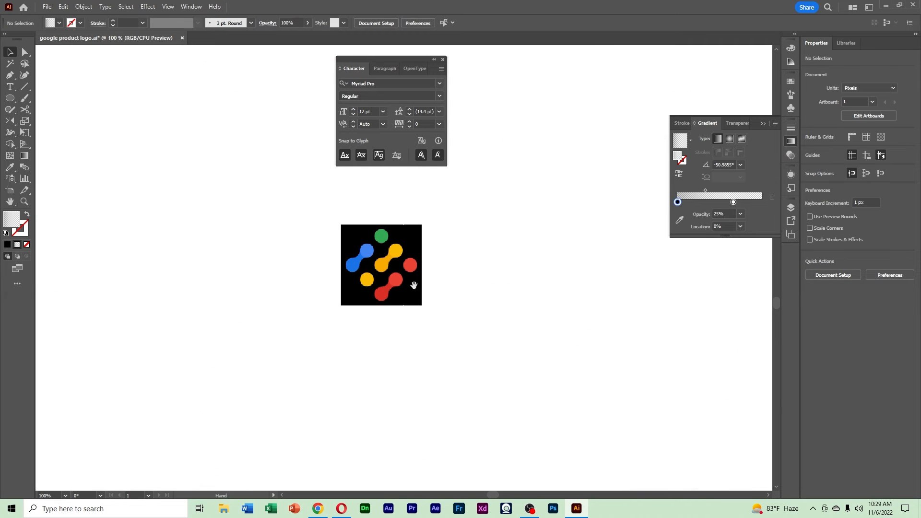
left_click_drag(414, 285, 448, 327)
left_click(419, 306, "ctrl")
left_click_drag(437, 288, 514, 336)
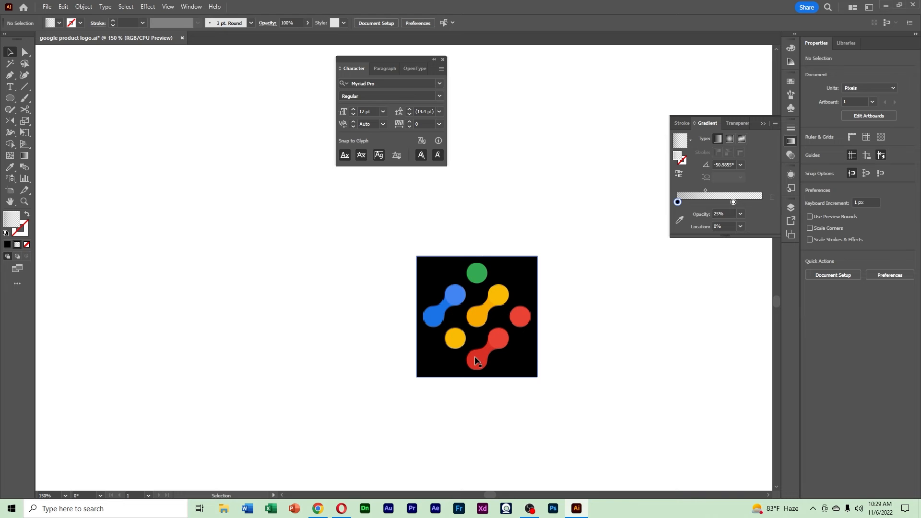
left_click(10, 98)
left_click_drag(259, 281, 283, 305)
key("v")
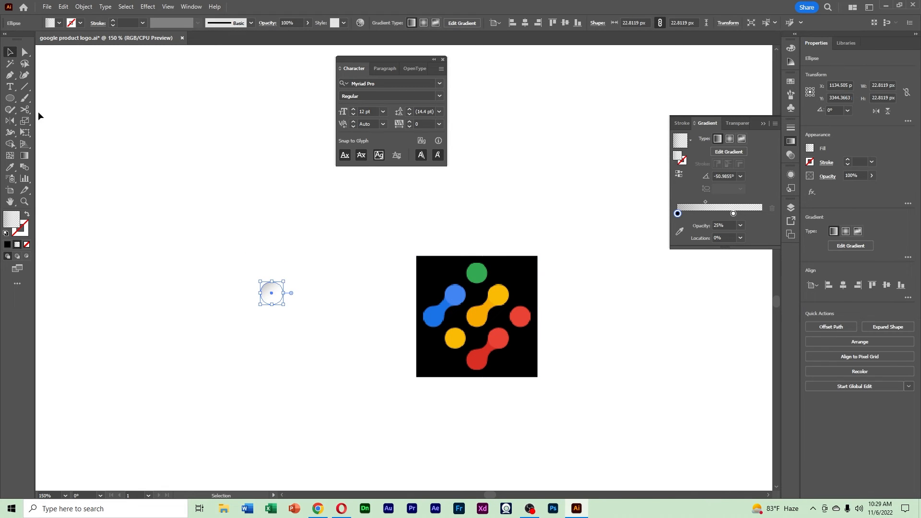
left_click(9, 167)
left_click(454, 296)
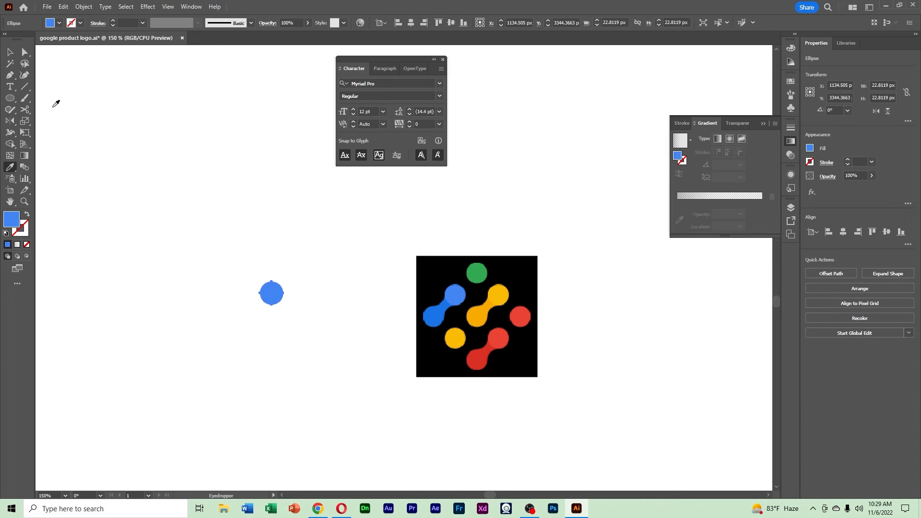
Step: Place a spare copy of the blue circle above the original and duplicate the original into an evenly spaced row of three
left_click(9, 54)
left_click_drag(276, 294, 245, 184)
left_click(237, 243)
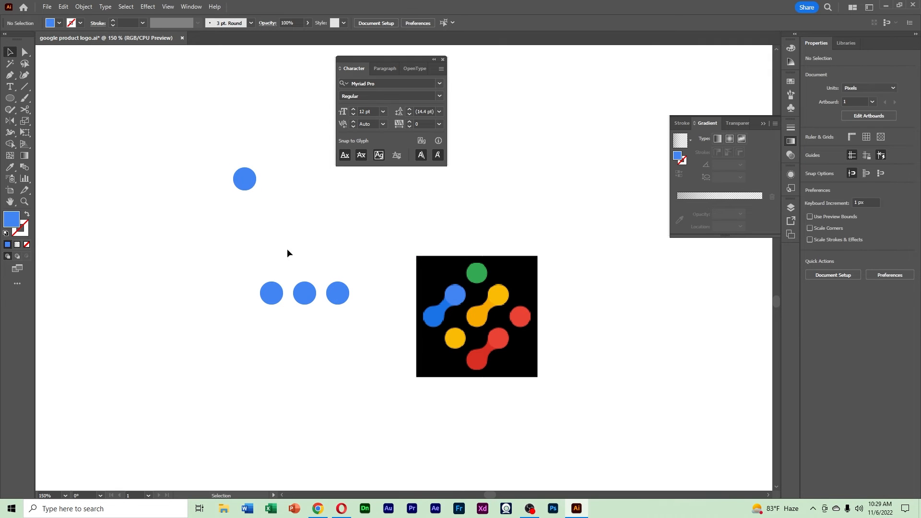
Step: Duplicate the row of circles downward into a three-by-three grid and move the reference image farther from it
left_click_drag(224, 254, 302, 330)
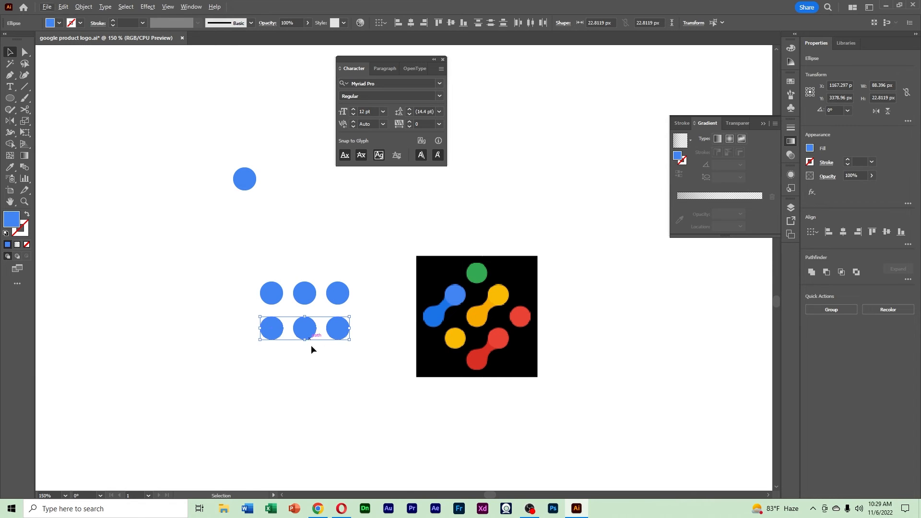
left_click_drag(362, 349, 270, 327)
left_click_drag(367, 347, 245, 313)
left_click_drag(306, 330, 300, 365)
left_click(377, 397)
left_click_drag(468, 316, 530, 327)
left_click(418, 407)
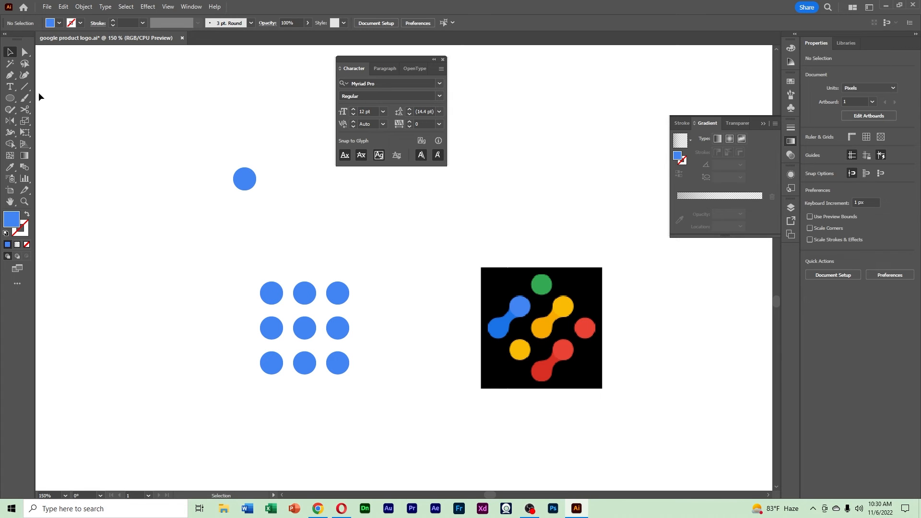
Step: Draw a rectangle about 35 × 12 px connecting the first two circles of the grid's upper row
left_click(10, 98)
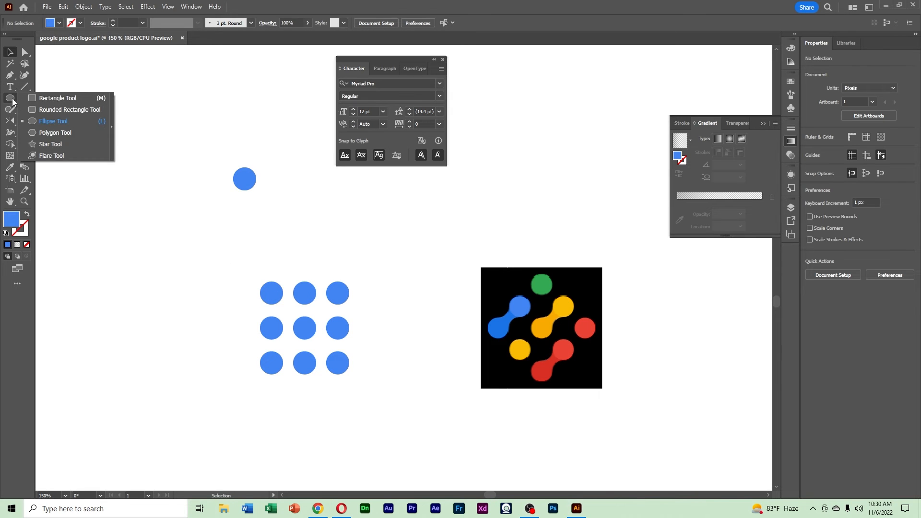
left_click(50, 98)
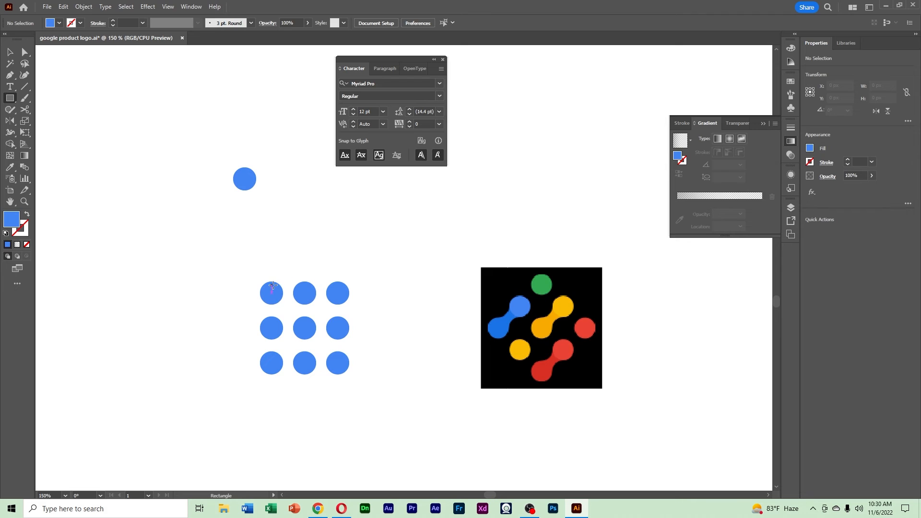
left_click_drag(283, 288, 307, 298)
key("v")
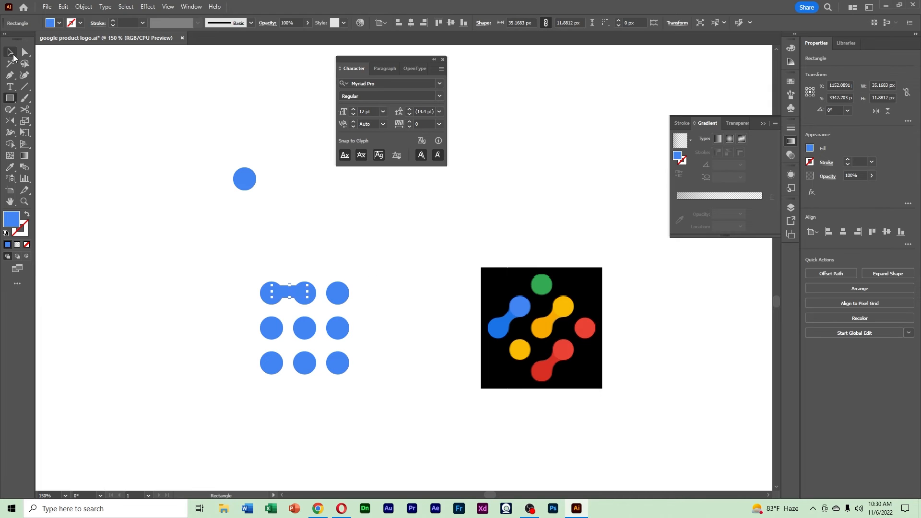
Step: Try to vertically centre the first circle of the upper row and the connecting rectangle on each other
left_click(275, 300)
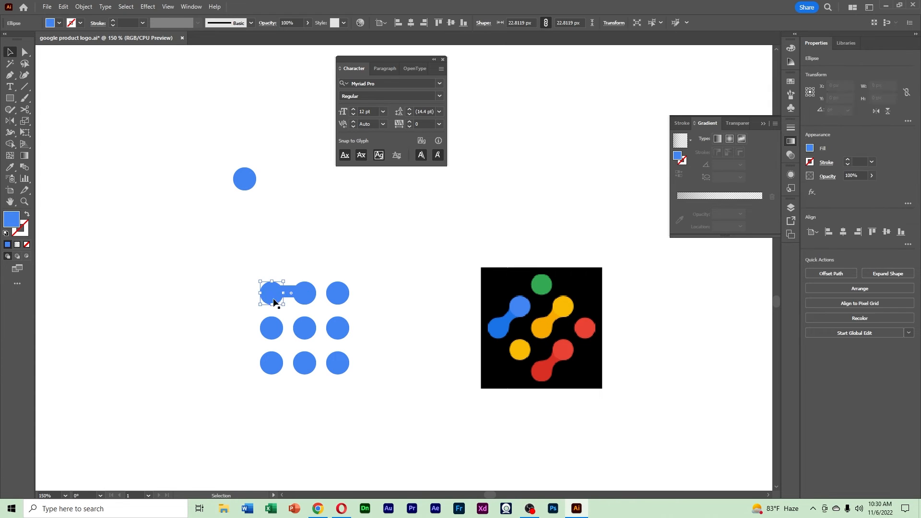
left_click(289, 292, "shift")
left_click(312, 295, "shift")
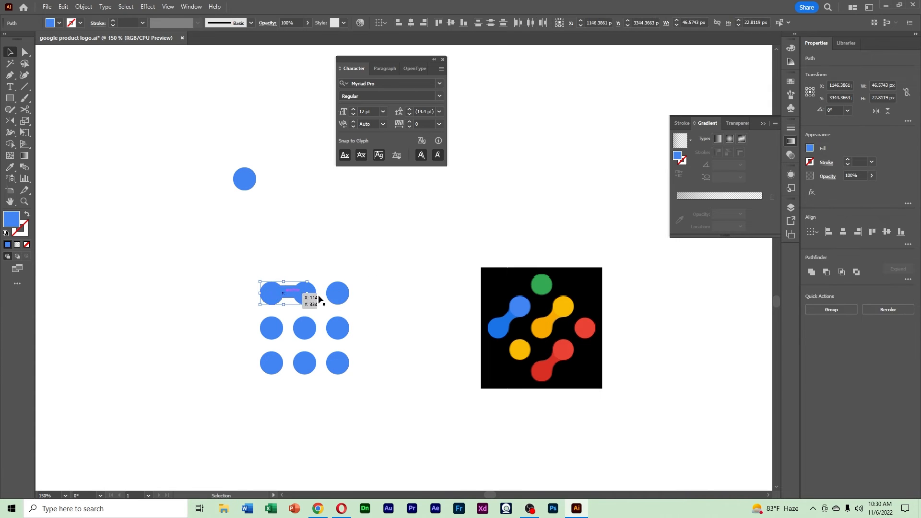
left_click(450, 23)
left_click(419, 228)
key("ctrl+z")
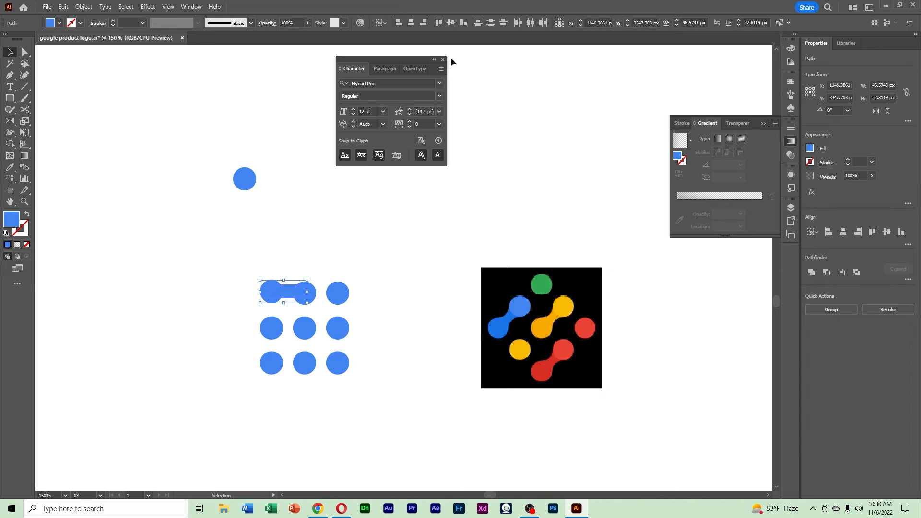
Step: Vertically centre the connecting rectangle on the first circle of the upper row, with the circle staying in place
left_click(293, 292, "shift")
left_click(270, 302, "shift")
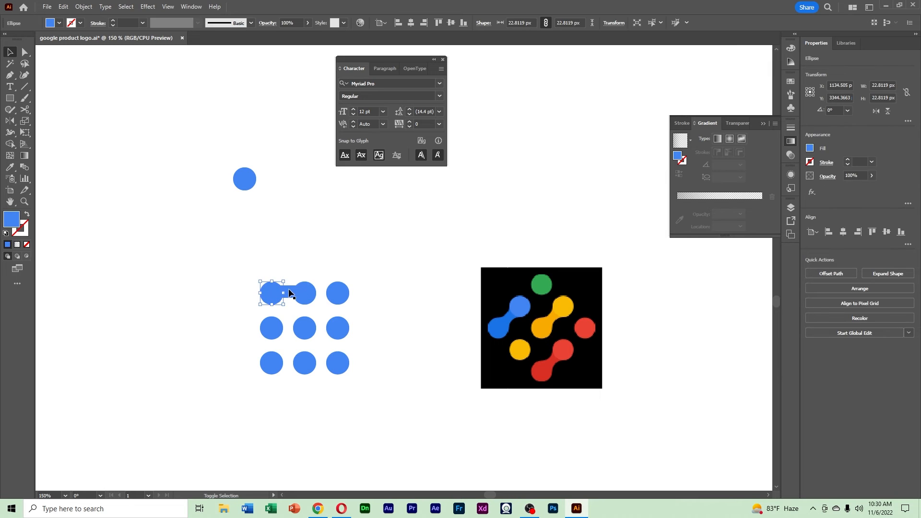
left_click(290, 291, "shift")
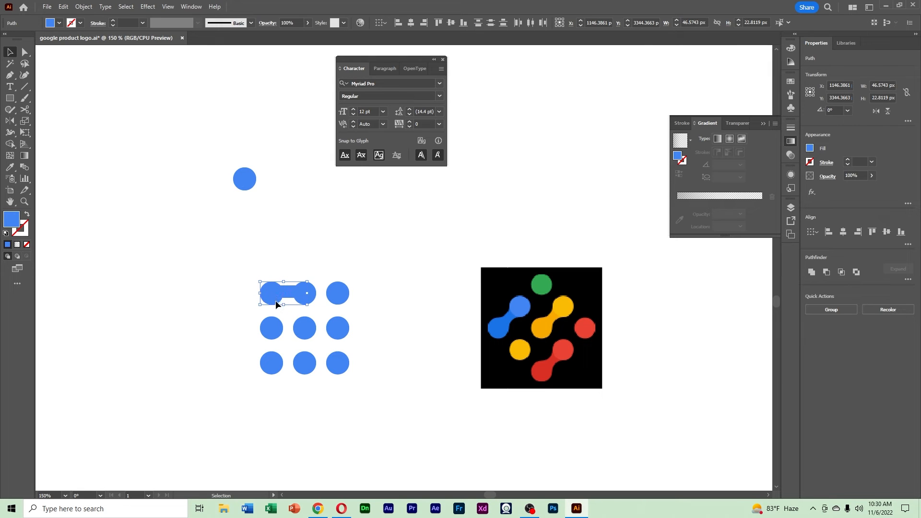
left_click(450, 23)
left_click(396, 243)
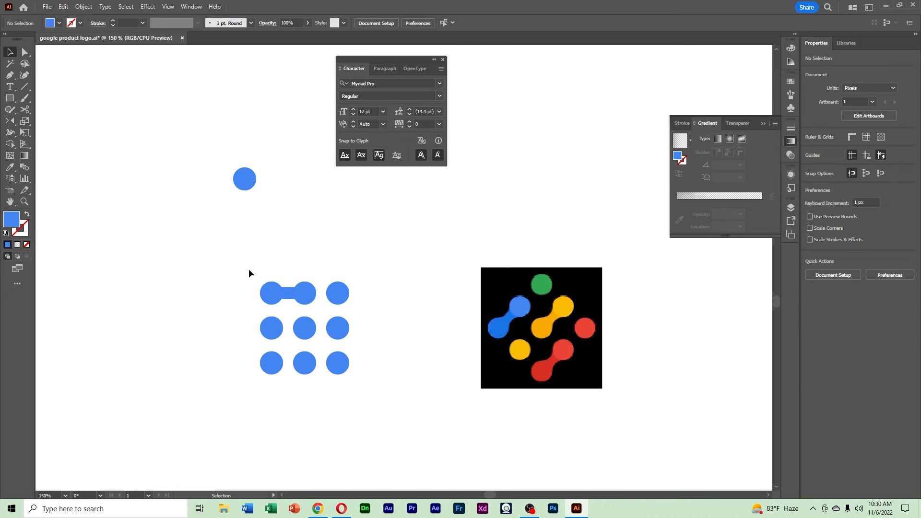
Step: Reduce the connecting rectangle's height symmetrically to about 8.6 px
left_click_drag(298, 292, 306, 299)
left_click(439, 244)
left_click(297, 289, "ctrl")
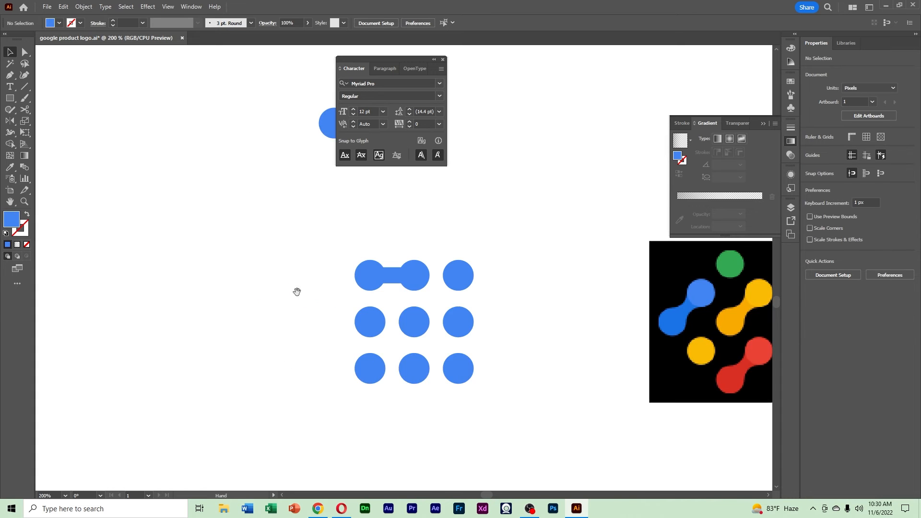
mouse_move(365, 281)
left_mouse_down()
mouse_move(329, 302)
mouse_move(359, 289)
left_mouse_up()
left_click(356, 299)
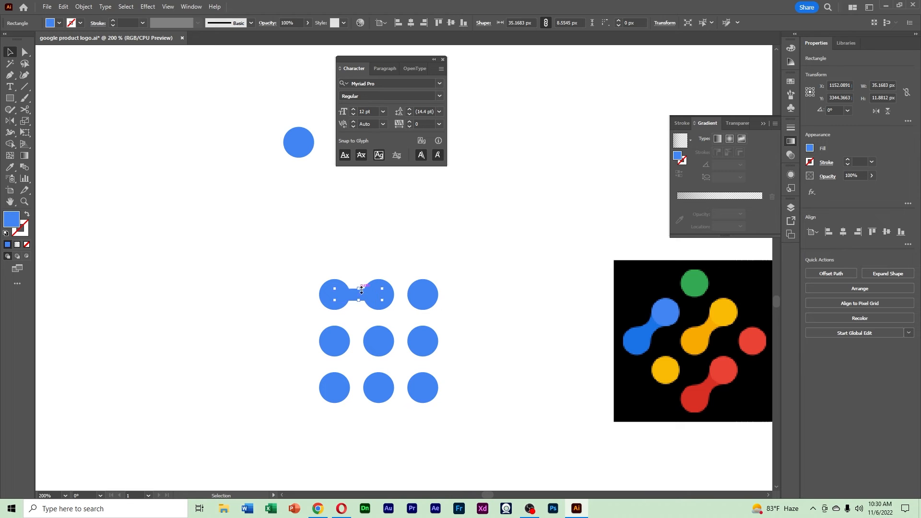
left_click(401, 248)
Step: Make the connecting rectangle slightly taller again, symmetrically about its centre
left_click(370, 272, "ctrl")
left_click(371, 277, "ctrl")
left_click_drag(434, 307, 349, 288)
left_click(399, 340)
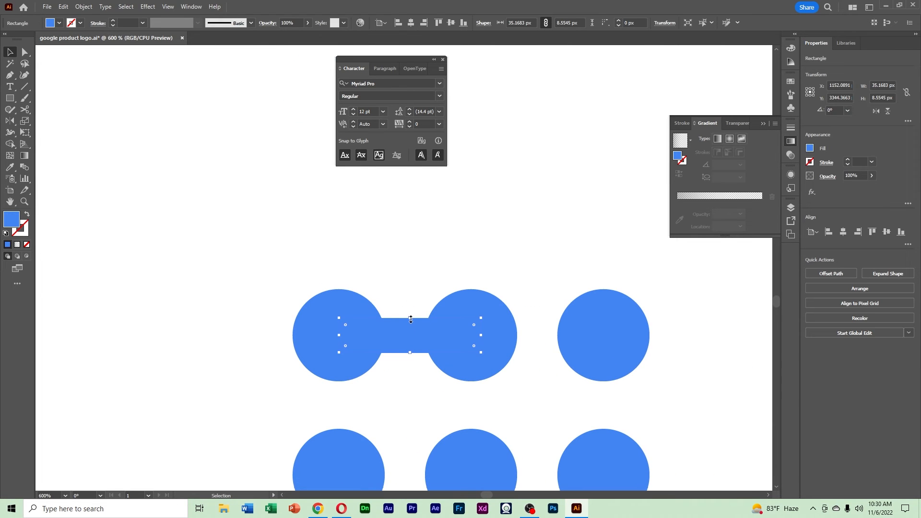
left_click_drag(410, 319, 410, 316)
left_click(440, 269)
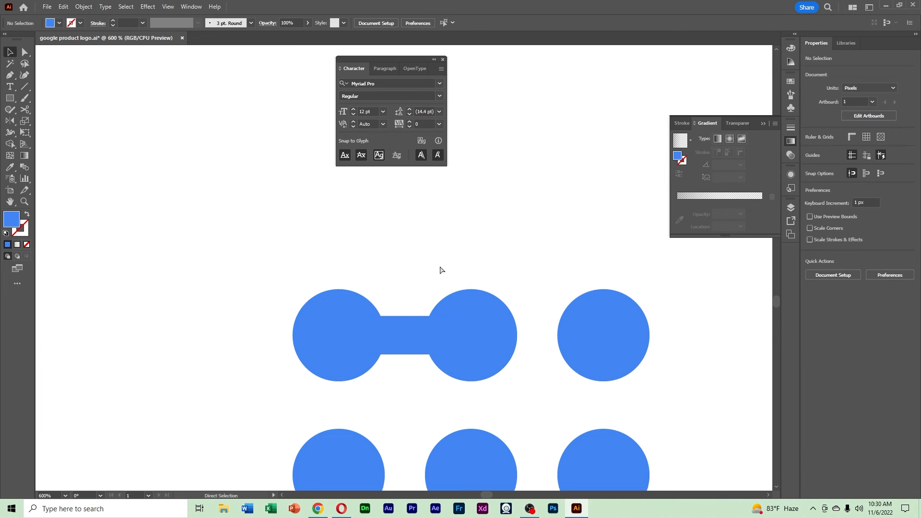
Step: Unite the first two circles of the upper row and their connecting rectangle into one dumbbell shape
left_click_drag(512, 261, 383, 261)
left_click(441, 265, "ctrl+alt")
left_click(419, 271, "ctrl+alt")
left_click(420, 272, "ctrl+alt")
left_click_drag(259, 284, 365, 324)
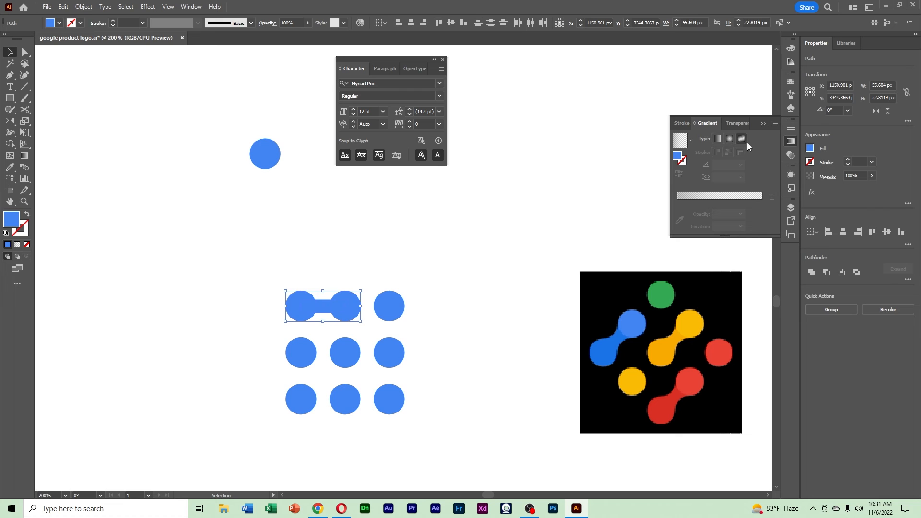
left_click(813, 276)
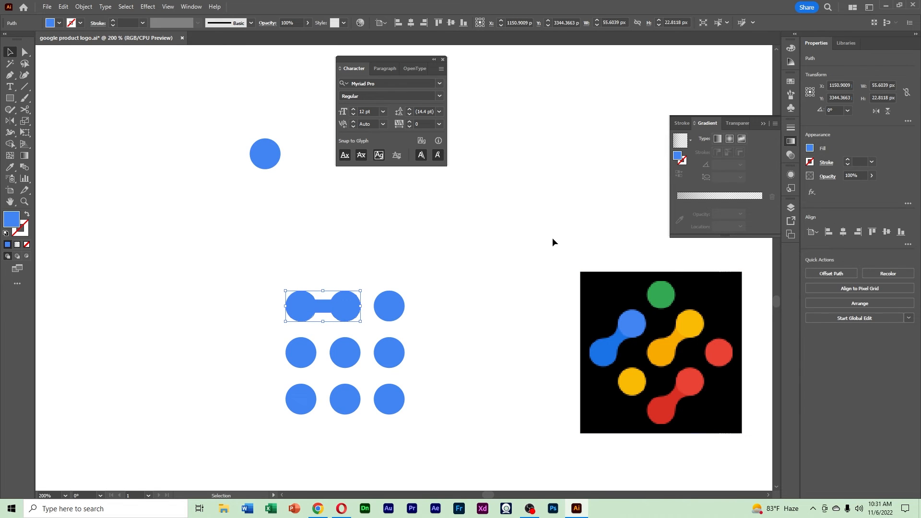
left_click(373, 283)
left_click_drag(343, 297, 388, 252)
key("ctrl+z")
left_click(543, 245)
Step: Round the four inner corners where the dumbbell's bar meets its circles to a radius of about 6.3 px
key("ctrl+alt+space")
left_click(437, 256, "ctrl+alt")
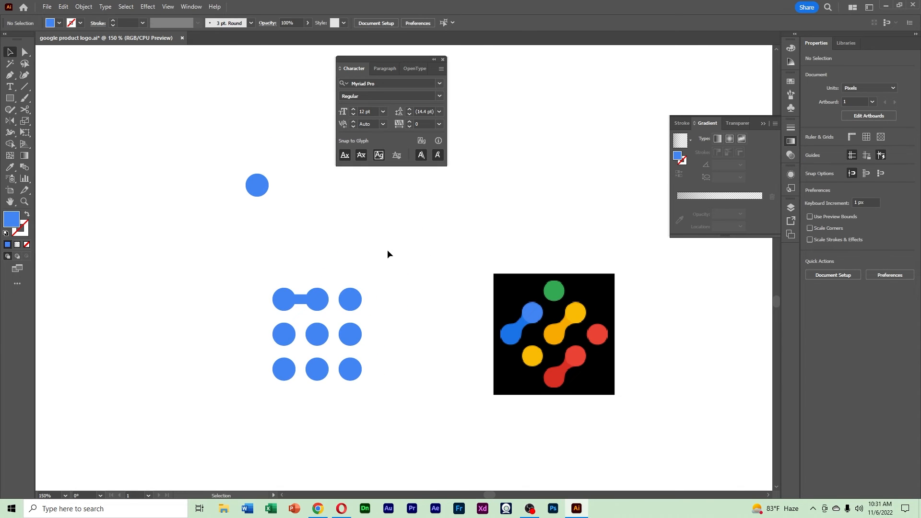
left_click(283, 302)
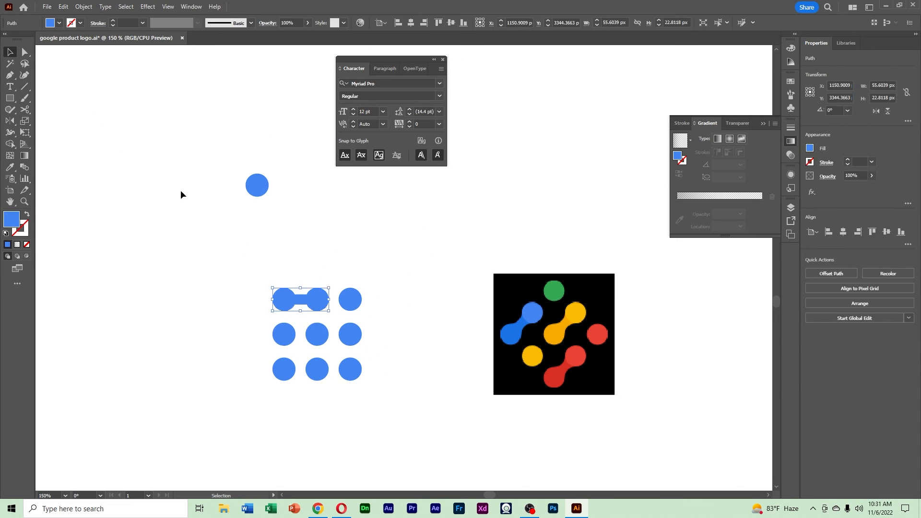
left_click(25, 52)
key("ctrl+space")
left_click(282, 237, "ctrl")
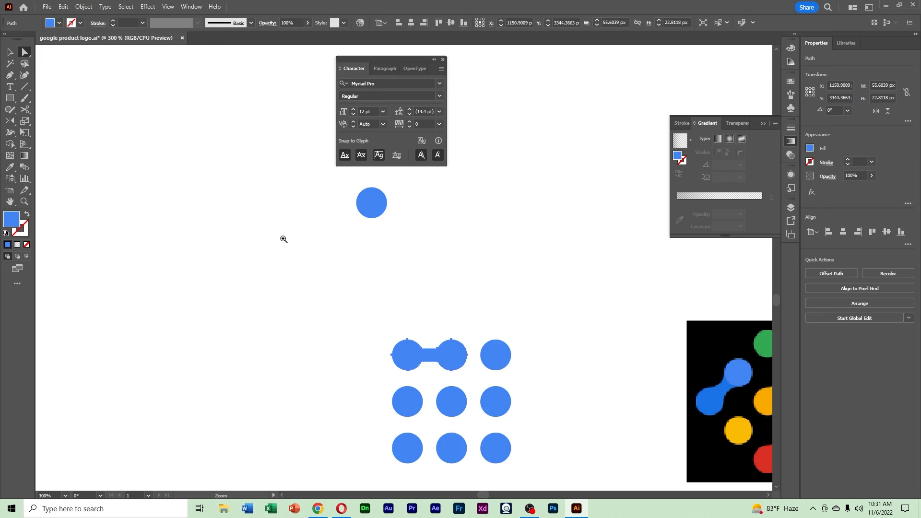
left_click(282, 237, "ctrl")
left_click_drag(427, 313, 112, 240)
left_click(294, 378)
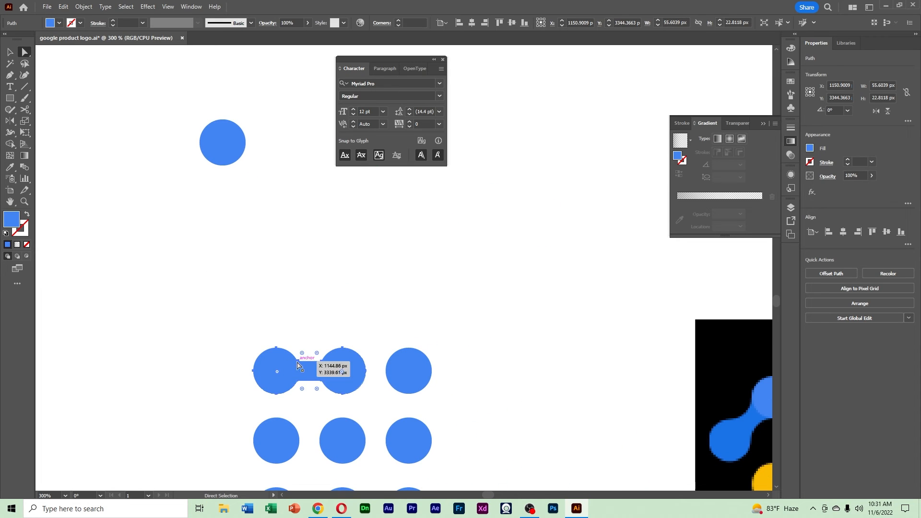
left_click(299, 362)
left_click(303, 360)
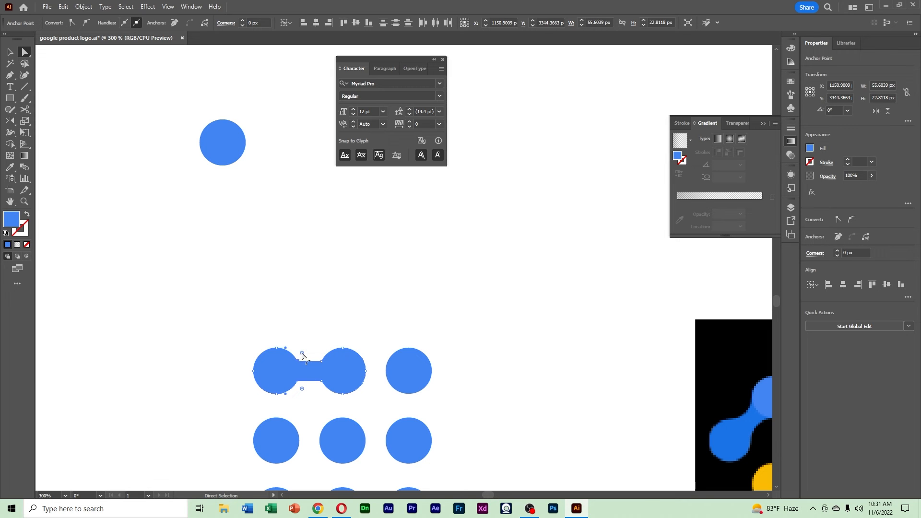
left_click(321, 361, "shift")
left_click(322, 382, "shift")
left_click_drag(317, 388, 317, 397)
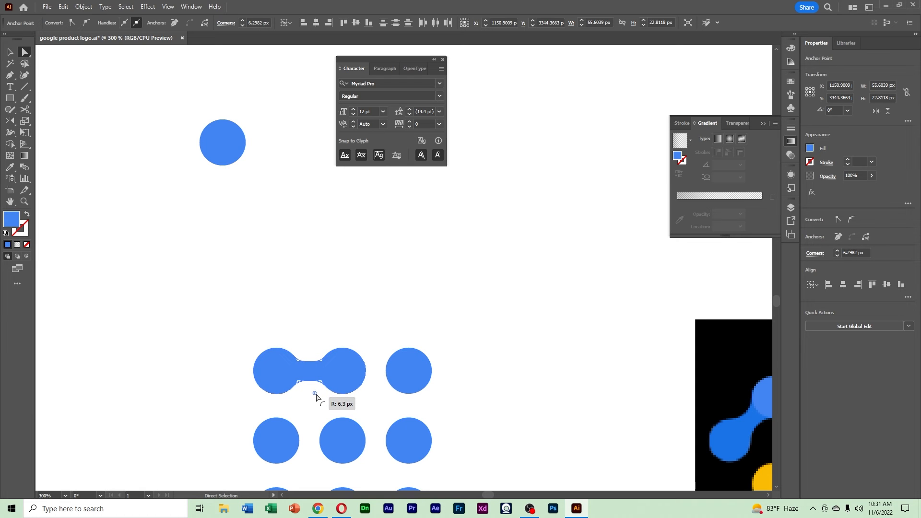
left_click(356, 297)
Step: Move the spare blue circle exactly over the dumbbell's second circle and bring it to the front
left_click(372, 287, "ctrl+alt")
left_click(373, 287, "ctrl+alt")
left_click_drag(472, 289, 334, 282)
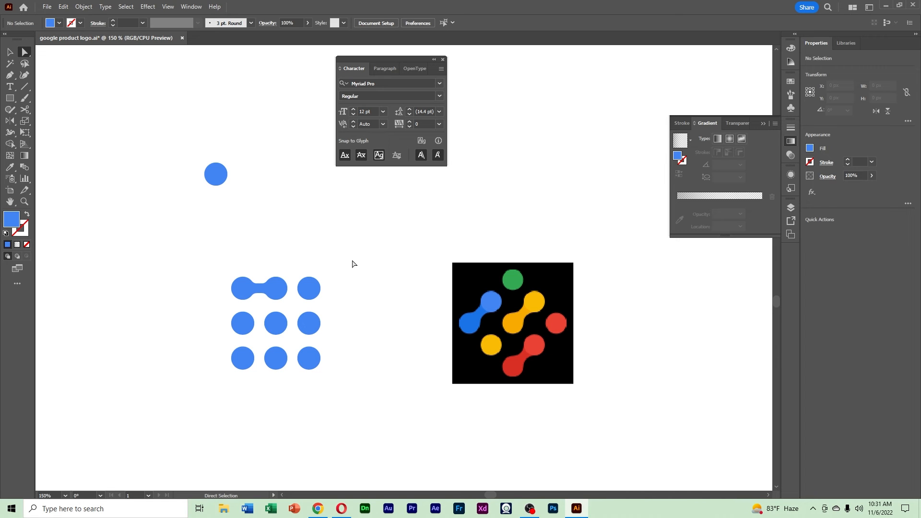
left_click(246, 287)
left_click(374, 228)
key("v")
left_click_drag(209, 171, 272, 286)
right_click(272, 287)
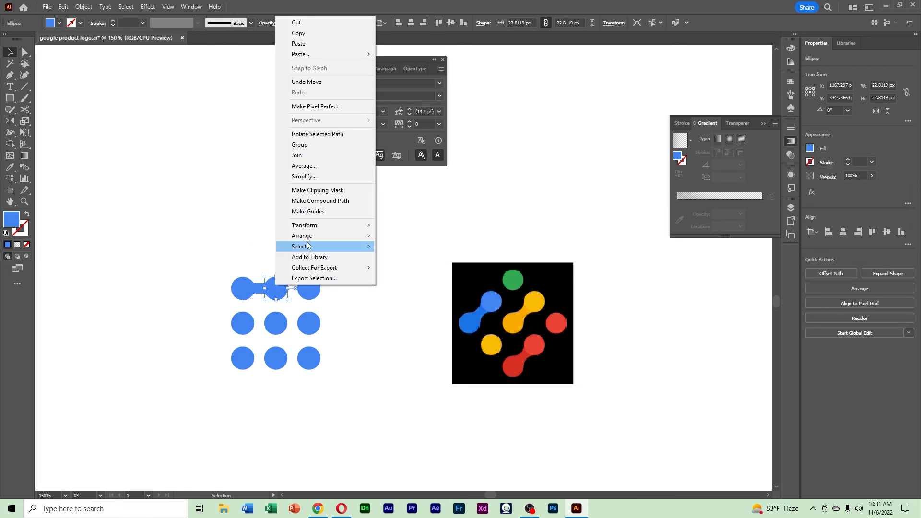
mouse_move(317, 237)
left_click(394, 236)
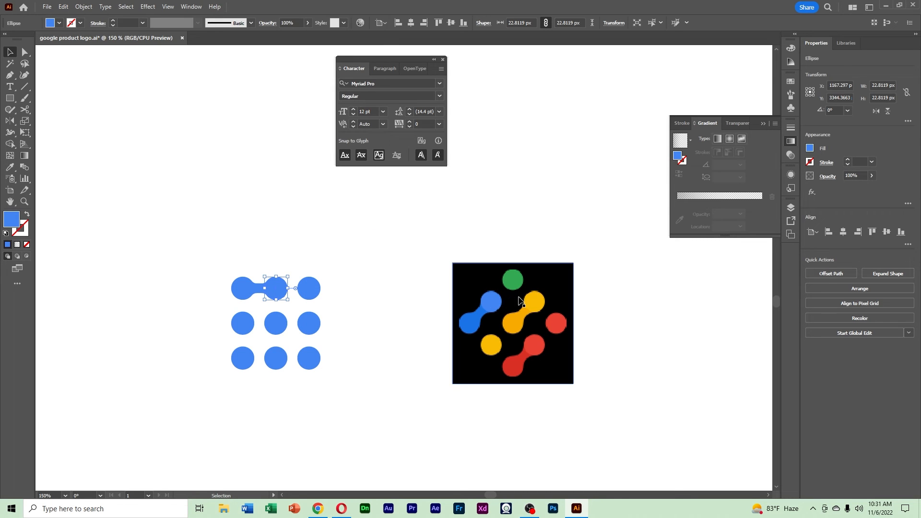
key("i")
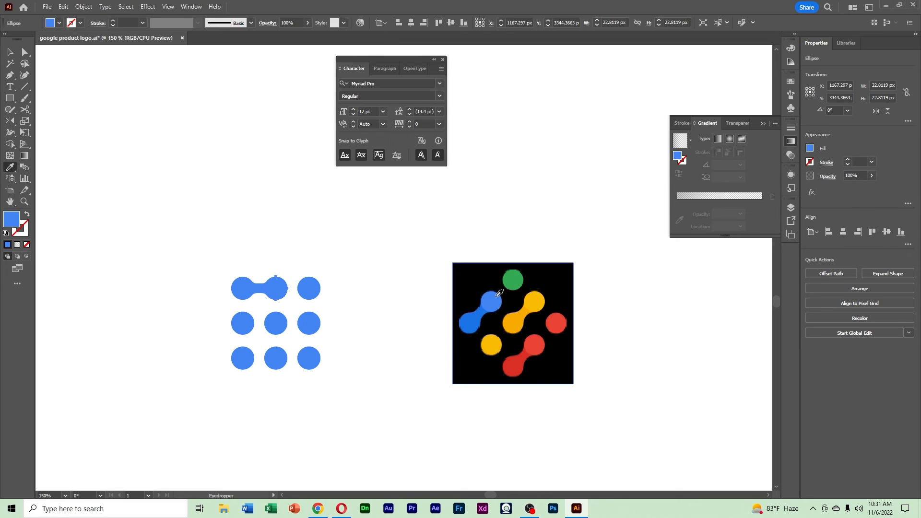
left_click(10, 52)
left_click(323, 272)
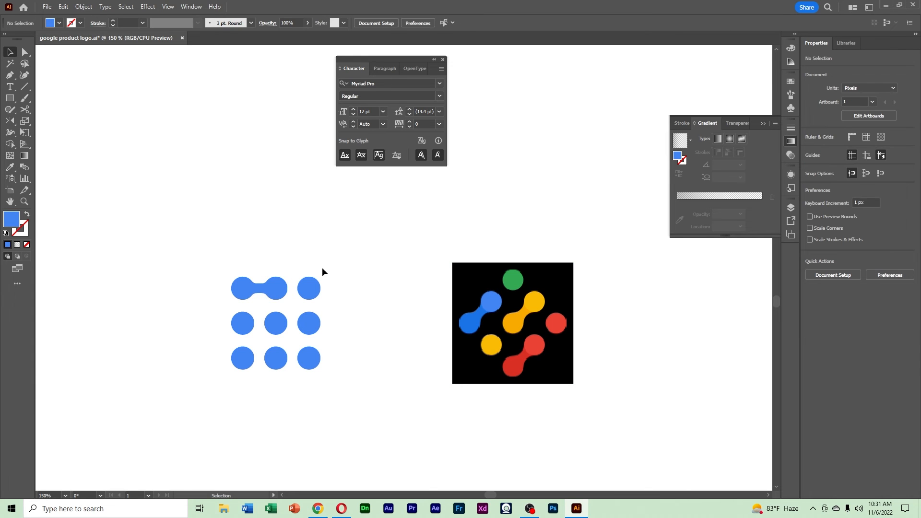
Step: Lighten the fill of the circle on top of the upper dumbbell's second end to #5192F2
left_click(301, 267, "ctrl")
left_click(301, 267, "ctrl")
left_click_drag(462, 312, 384, 291)
left_click(435, 296)
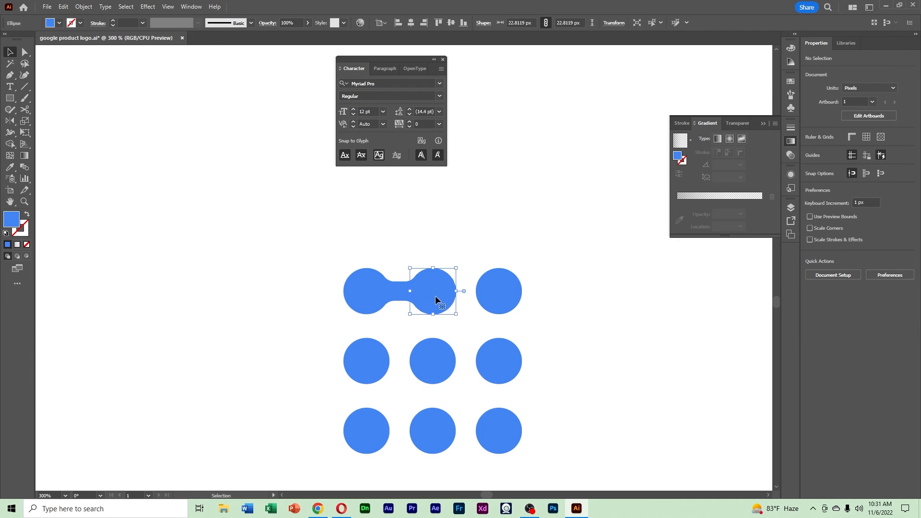
double_click(10, 223)
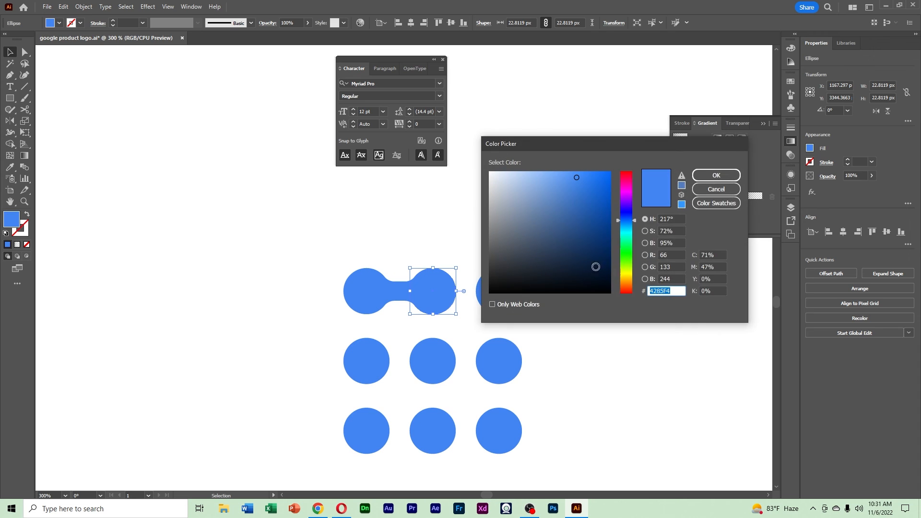
left_click(571, 177)
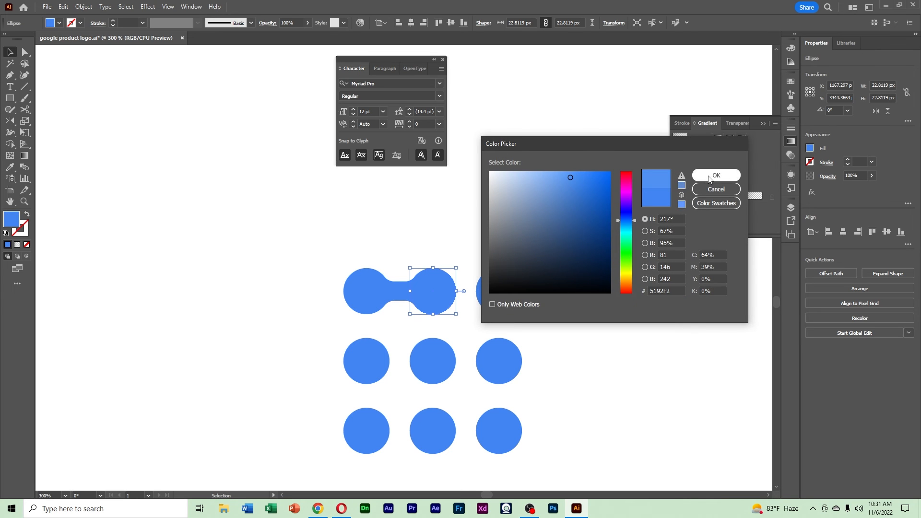
left_click(716, 175)
left_click(519, 199)
Step: Set the fill of the circle covering the upper dumbbell's second end to the light blue #519AF2
left_click(519, 199, "ctrl+alt")
left_click_drag(362, 297, 350, 232)
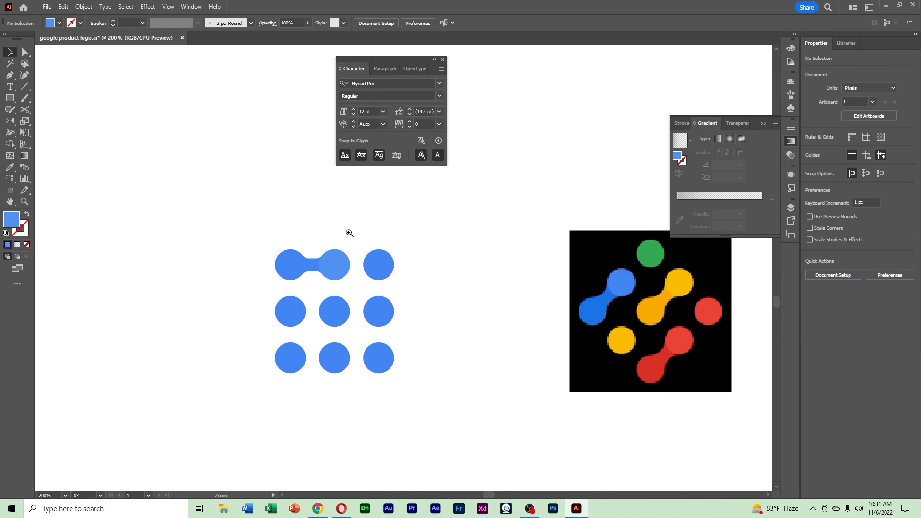
left_click(350, 232, "ctrl")
left_click_drag(410, 312, 408, 251)
left_click(381, 247)
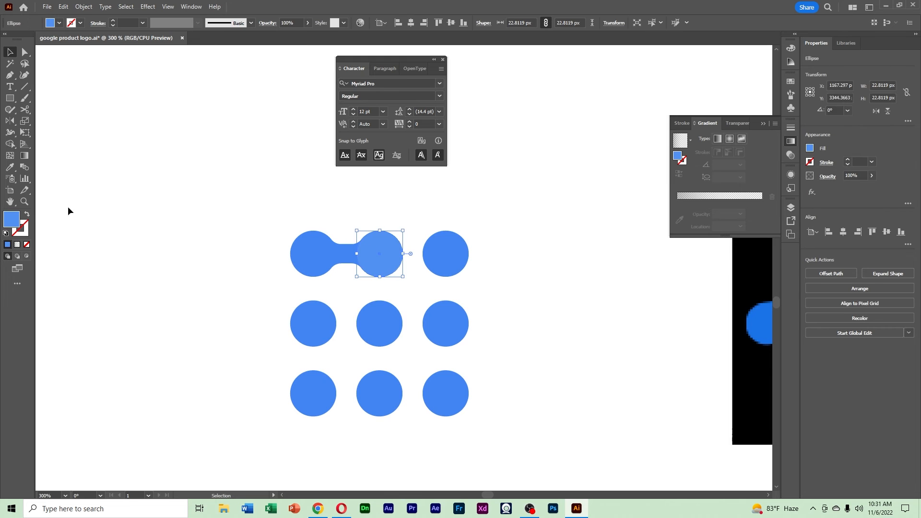
left_click_drag(488, 249, 186, 233)
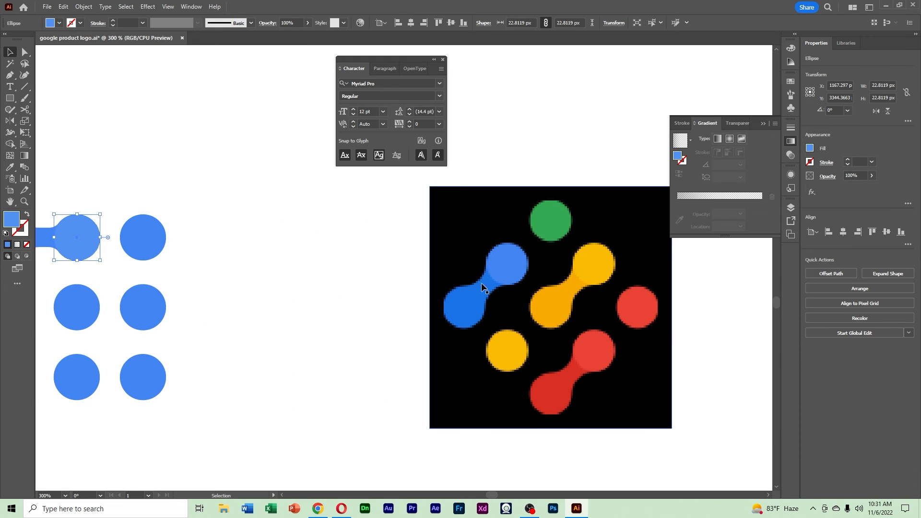
left_click_drag(275, 294, 510, 274)
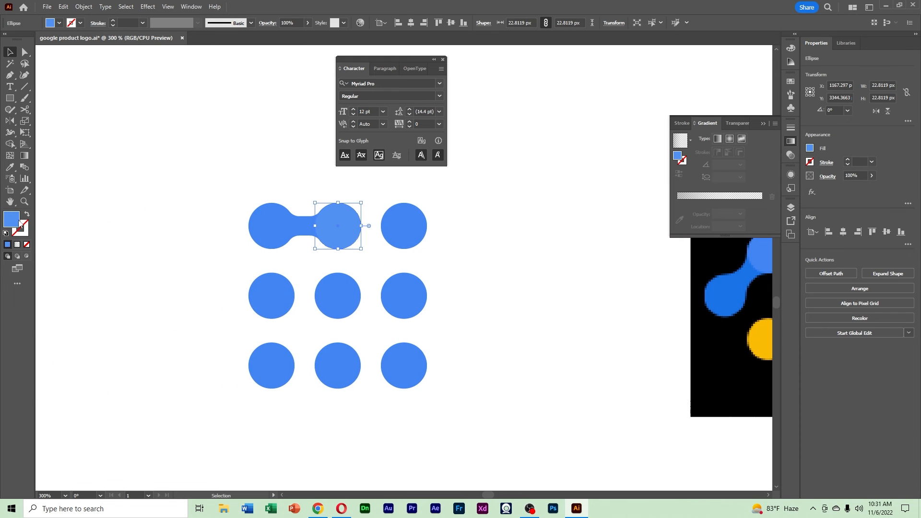
double_click(20, 223)
left_click(571, 176)
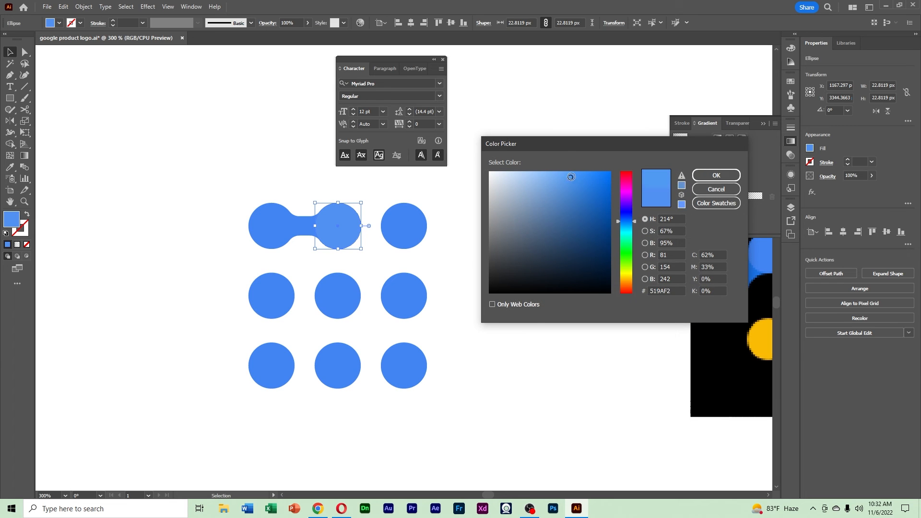
left_click(718, 175)
left_click(518, 224, "ctrl")
left_click(517, 225, "ctrl+alt")
left_click(516, 227, "ctrl+alt")
left_click(513, 226, "ctrl+alt")
left_click(511, 226, "ctrl+alt")
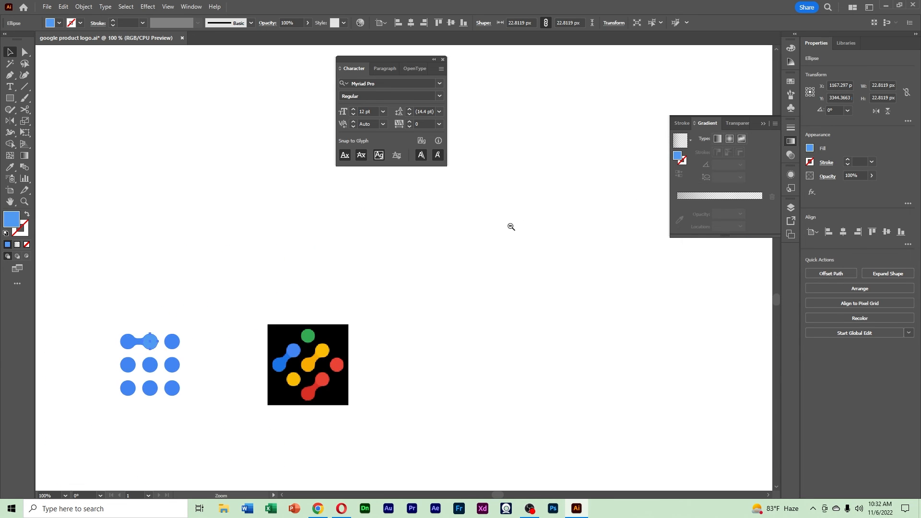
left_click(511, 226, "ctrl+alt")
left_click(502, 227, "ctrl+alt")
left_click_drag(434, 198, 451, 366)
left_click(445, 341, "ctrl+alt")
left_click_drag(336, 276, 356, 473)
left_click(368, 352, "ctrl")
left_click(367, 352, "ctrl")
left_click(368, 352, "ctrl")
left_click(390, 323, "ctrl")
left_click_drag(422, 188, 361, 424)
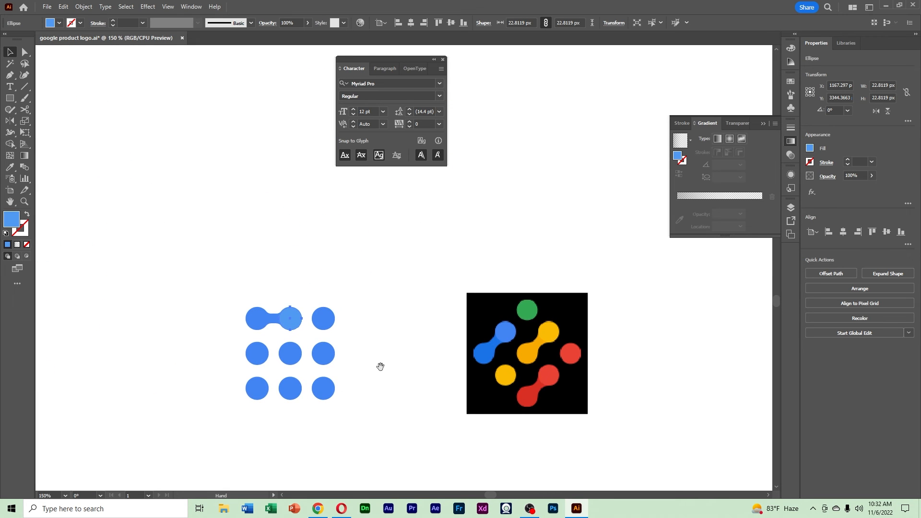
Step: Replace the middle row's second and third circles with a copy of the upper dumbbell and its lighter circle
left_click_drag(381, 369, 348, 343)
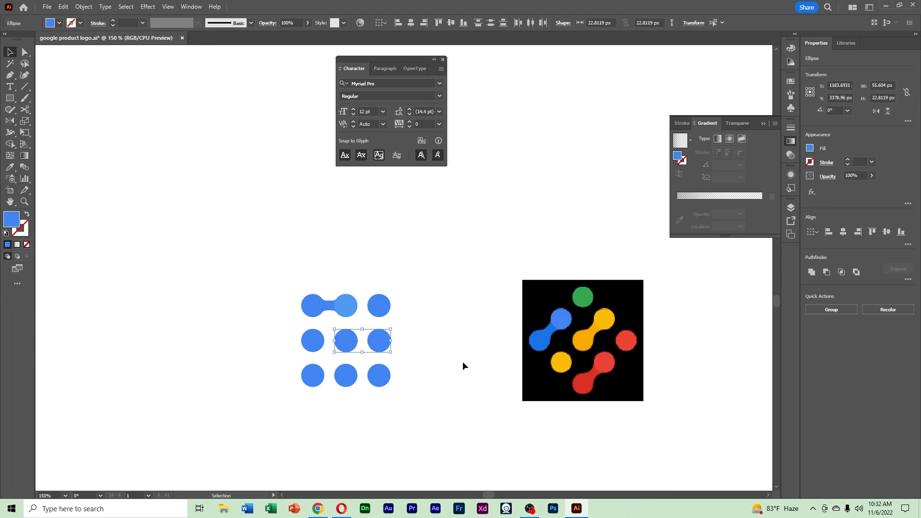
key("Delete")
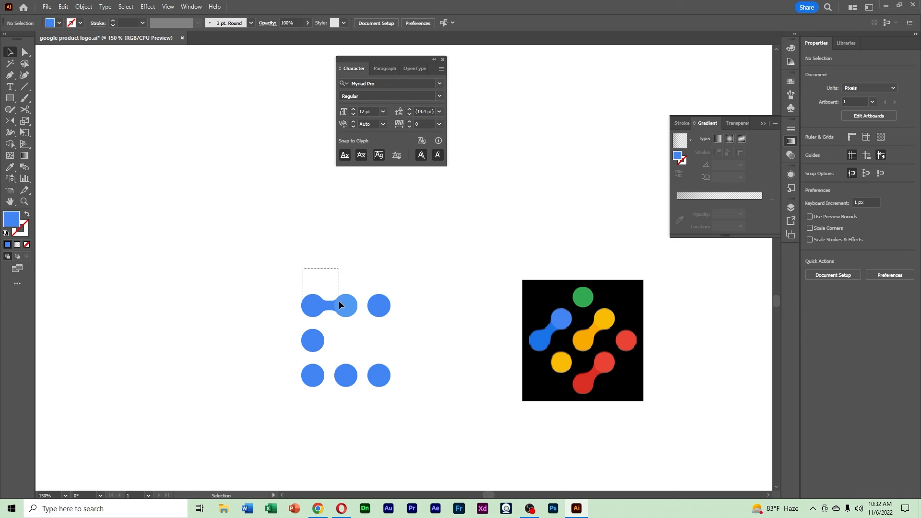
left_click_drag(350, 311, 346, 338)
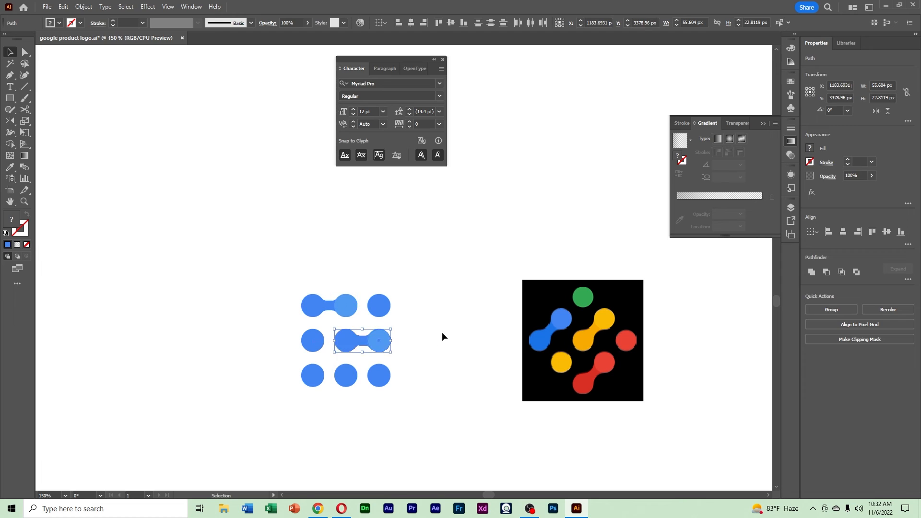
left_click(442, 332)
Step: Recolour the middle row's dumbbell with the orange #F9AB00 sampled from the reference image's orange dumbbell
left_click(347, 344)
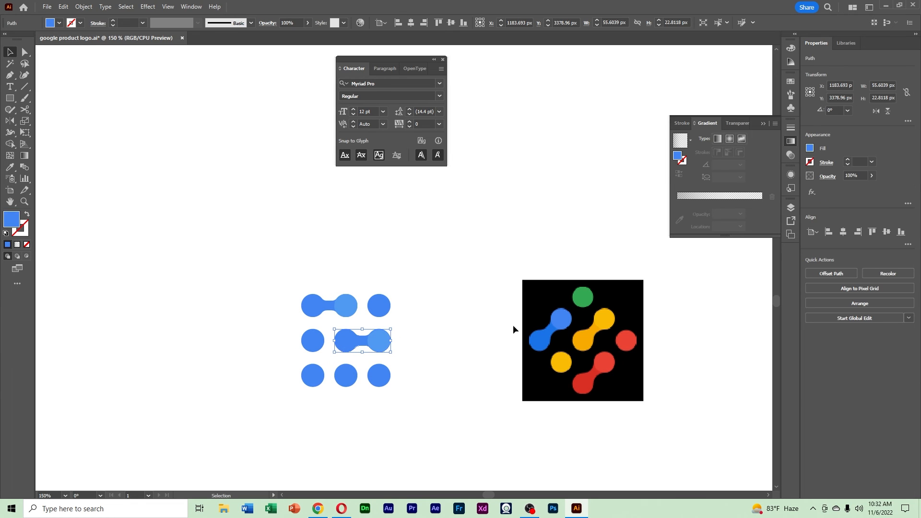
key("i")
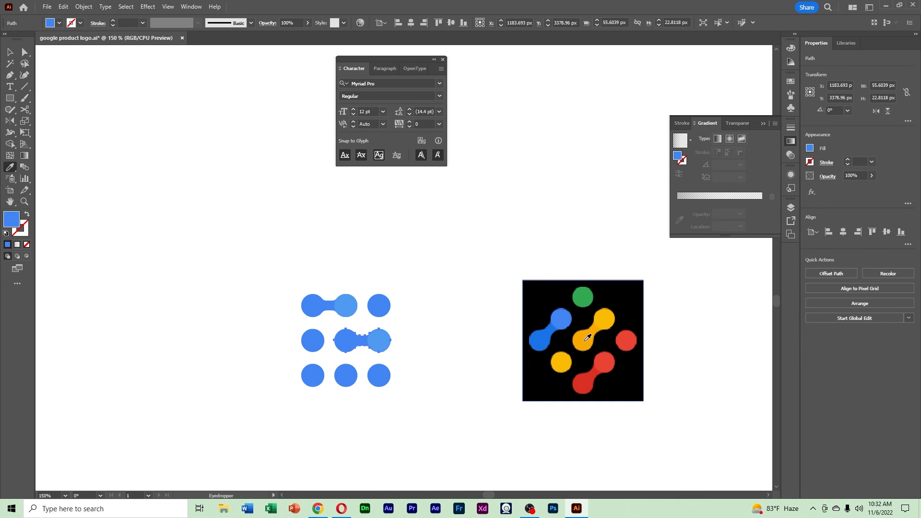
left_click(587, 338)
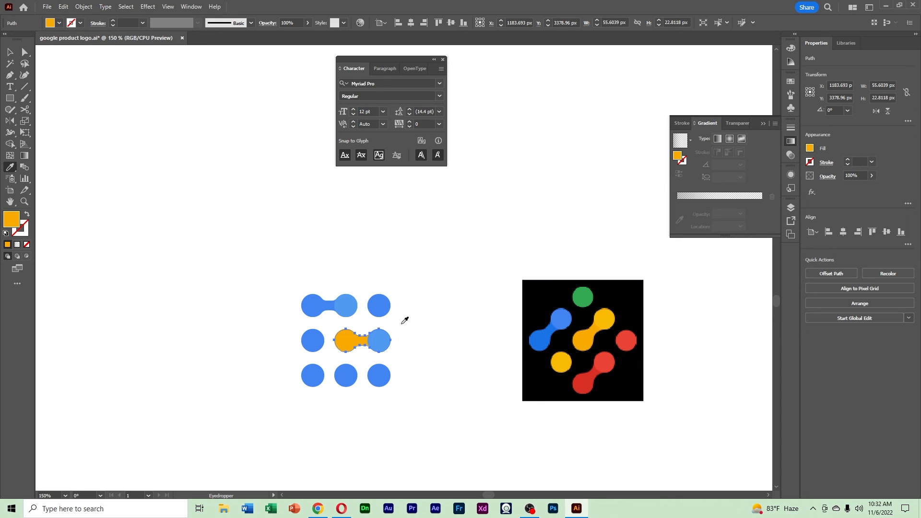
Step: Fill the middle row's first circle and the circle over its dumbbell's second end with the lighter orange #FFB522
key("v")
left_click_drag(379, 342, 313, 344)
left_click(312, 341, "shift")
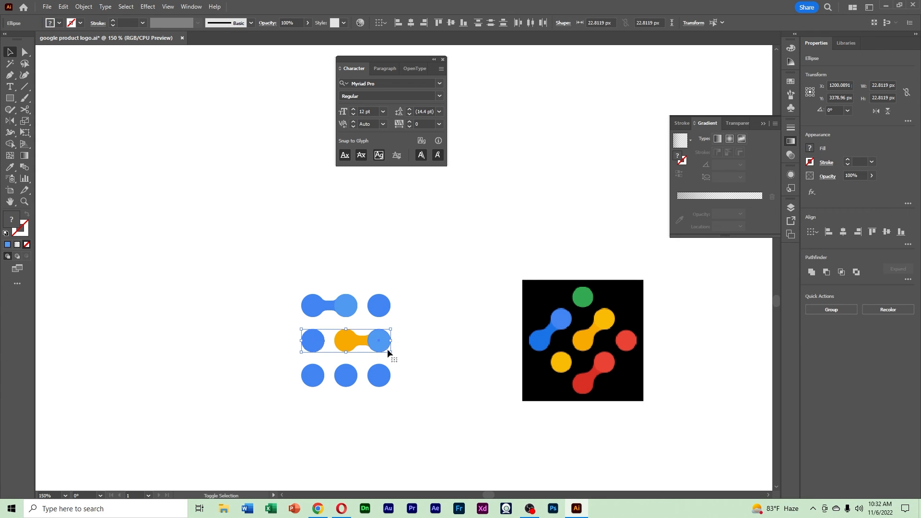
left_click(9, 167)
left_click(351, 344)
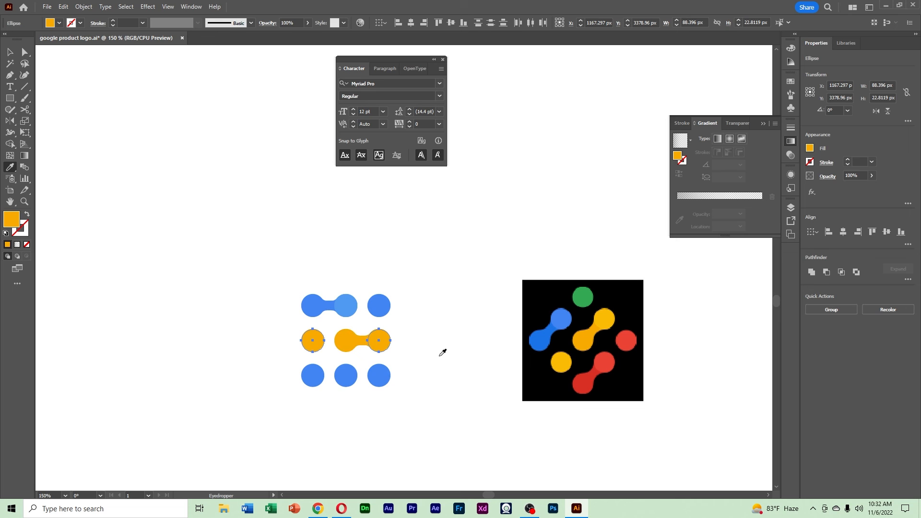
double_click(22, 224)
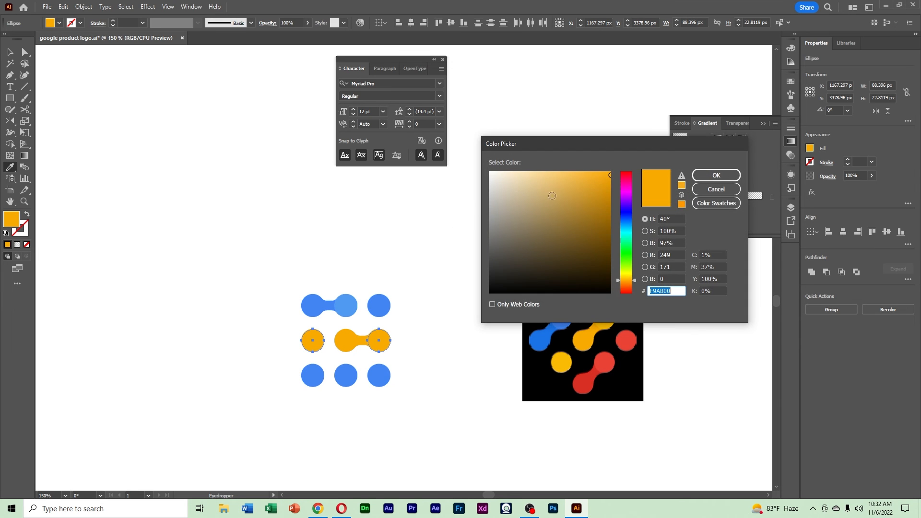
left_click_drag(606, 176, 595, 171)
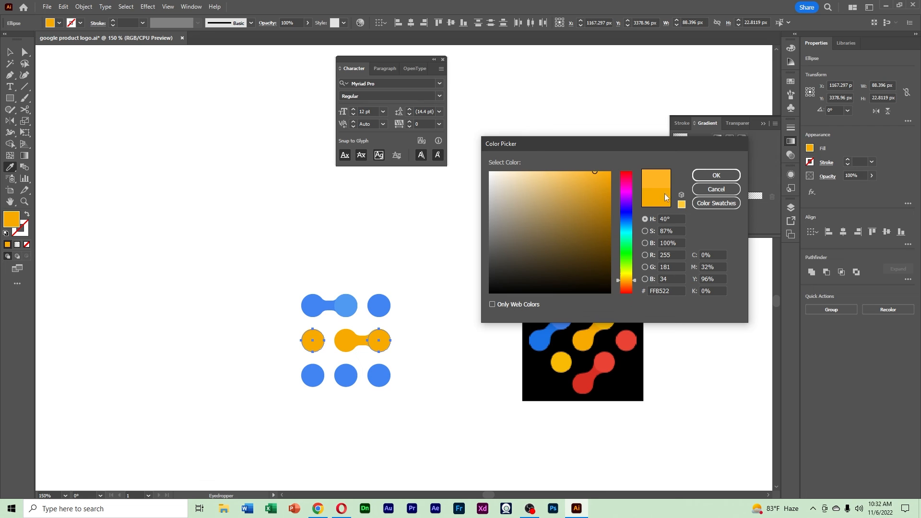
left_click(716, 175)
left_click(10, 52)
left_click(332, 239)
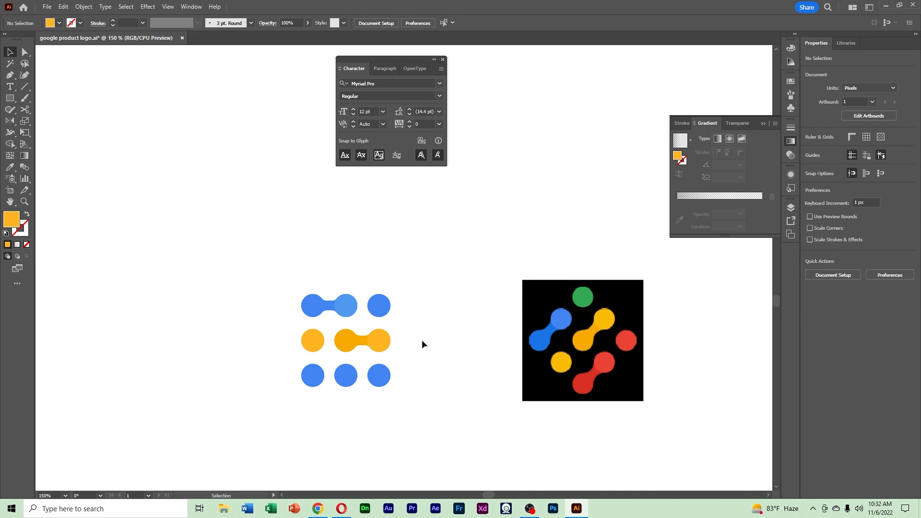
Step: Replace the bottom row's first two circles with a copy of the orange dumbbell and its lighter circle
left_click_drag(422, 340, 386, 305)
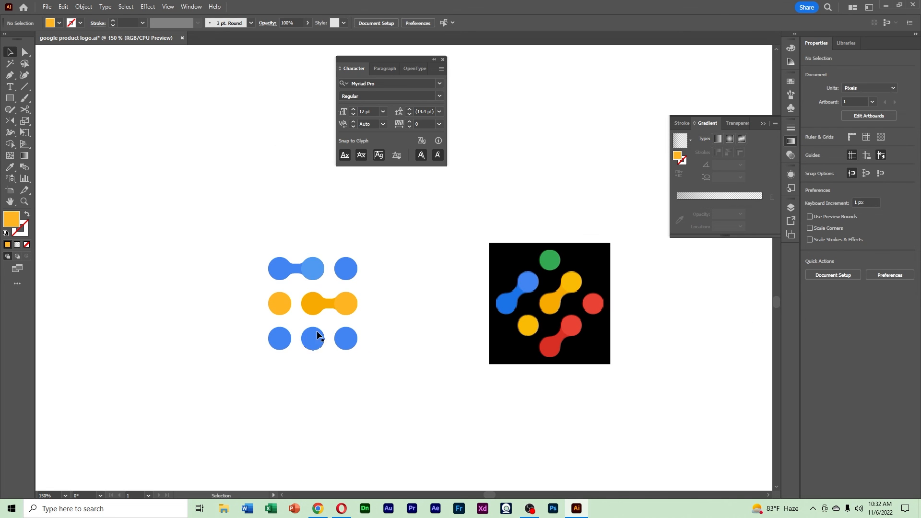
left_click_drag(313, 354, 278, 334)
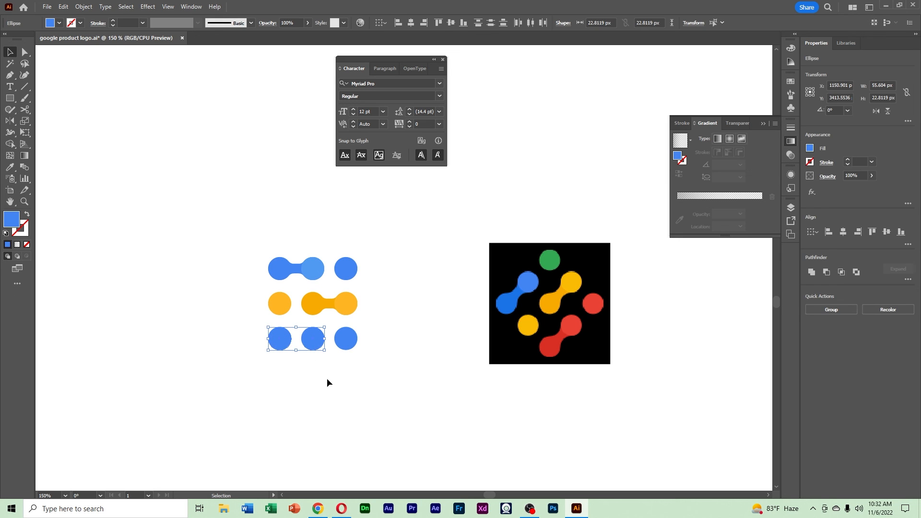
key("Delete")
left_click(311, 304)
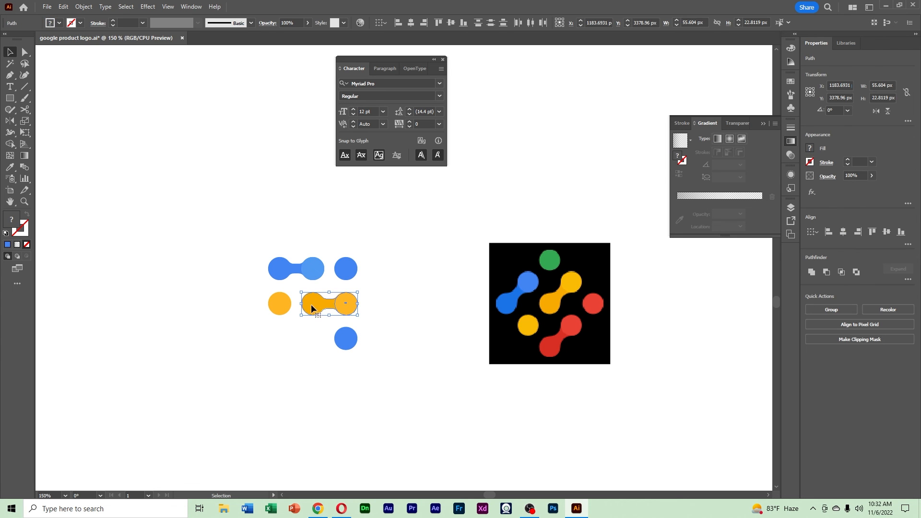
left_click_drag(310, 304, 280, 343)
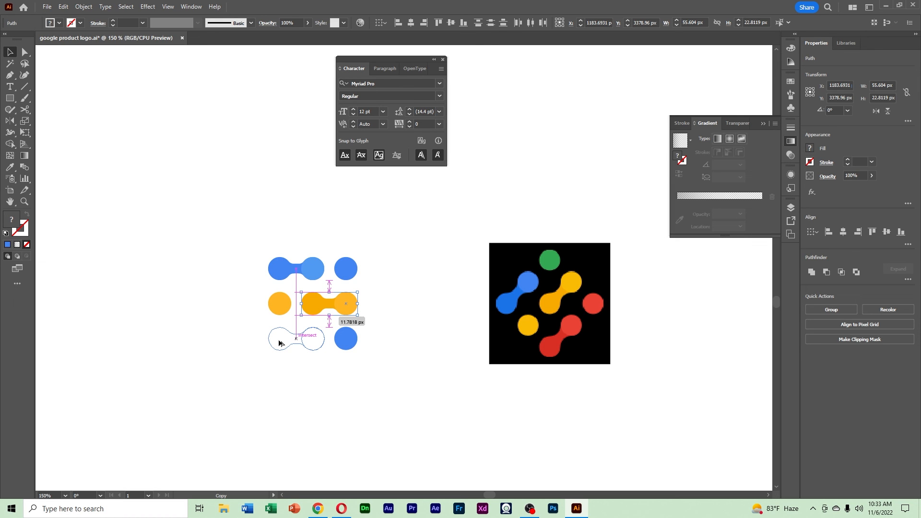
left_click_drag(280, 343, 278, 343)
left_click(376, 366)
Step: Recolour all shapes in the bottom row with the dark red sampled from the reference image's red dumbbell
left_click_drag(388, 369, 206, 337)
key("i")
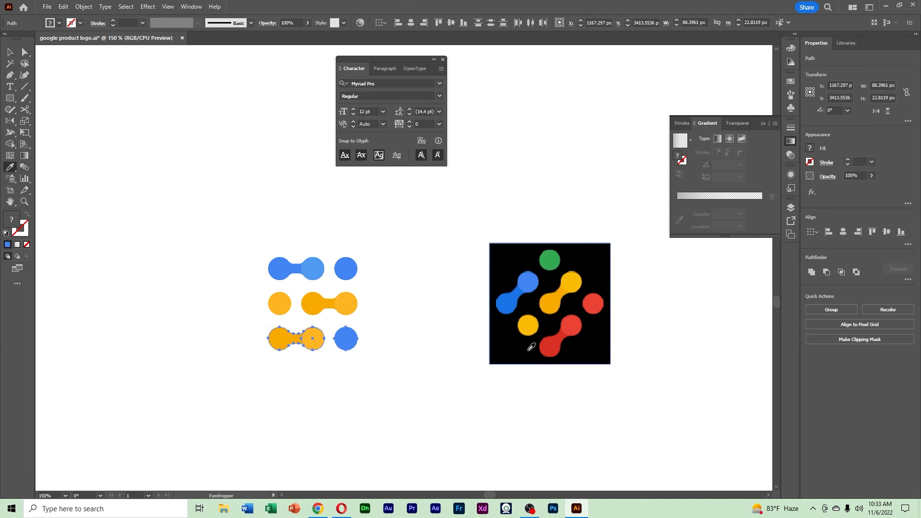
left_click(563, 335)
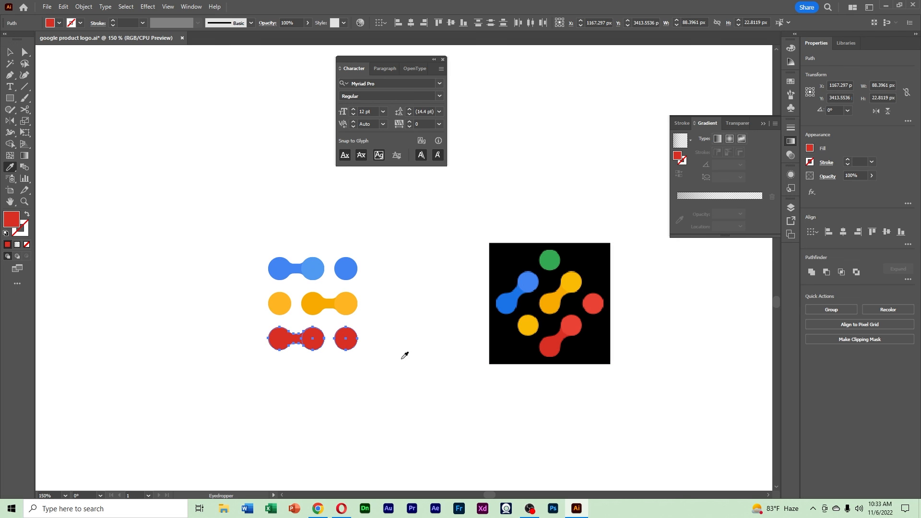
key("v")
left_click(390, 372)
Step: Fill the bottom row's last circle and the circle over its dumbbell's second end with the lighter red #EF443C
left_click(316, 347)
left_click(354, 344, "shift")
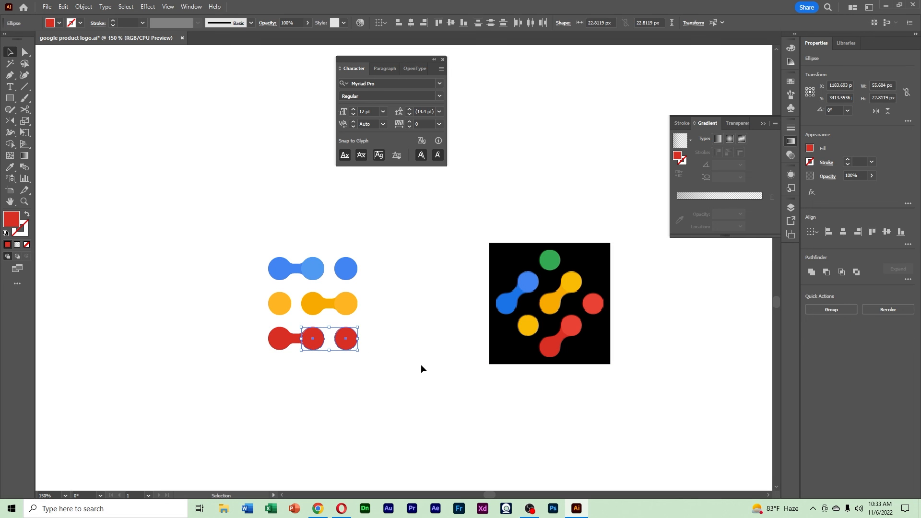
key("i")
left_click(591, 304)
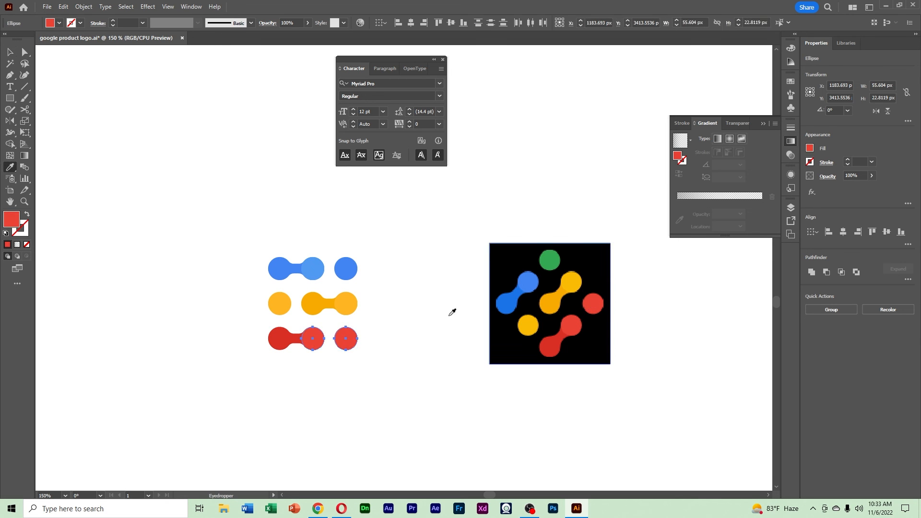
double_click(14, 224)
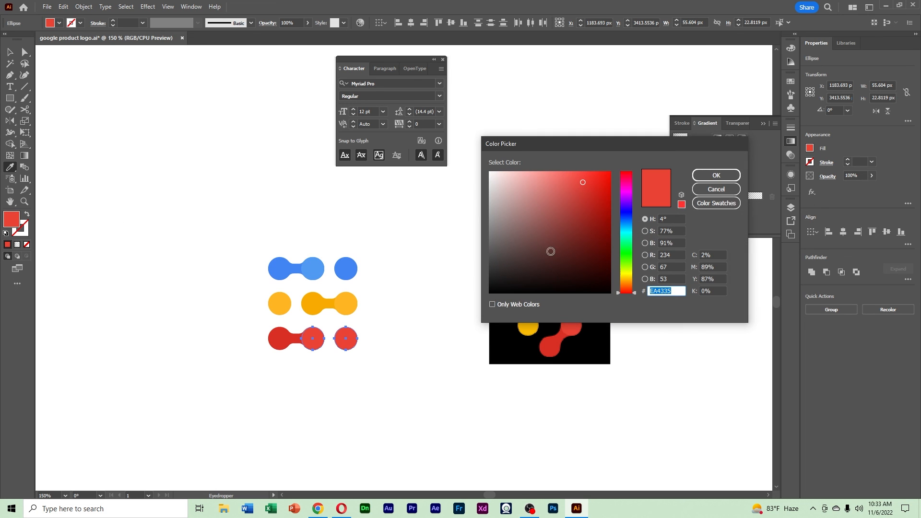
left_click(581, 179)
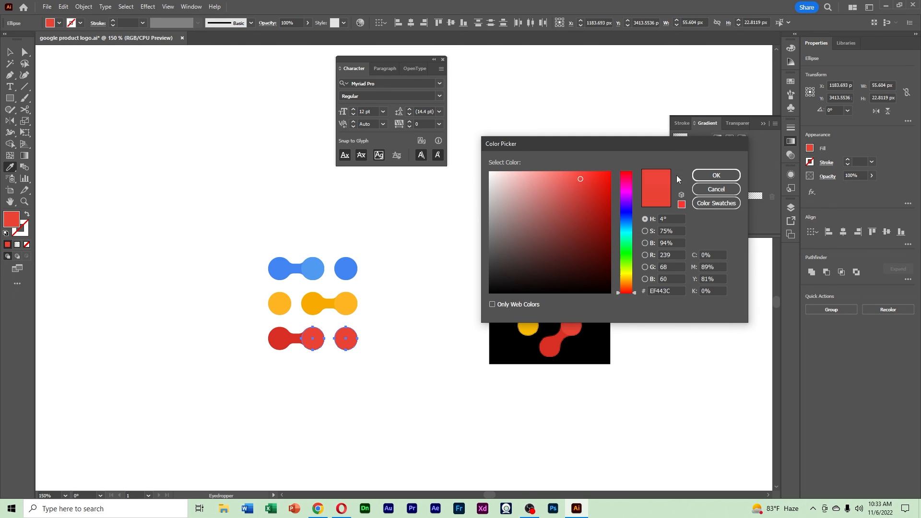
left_click(716, 175)
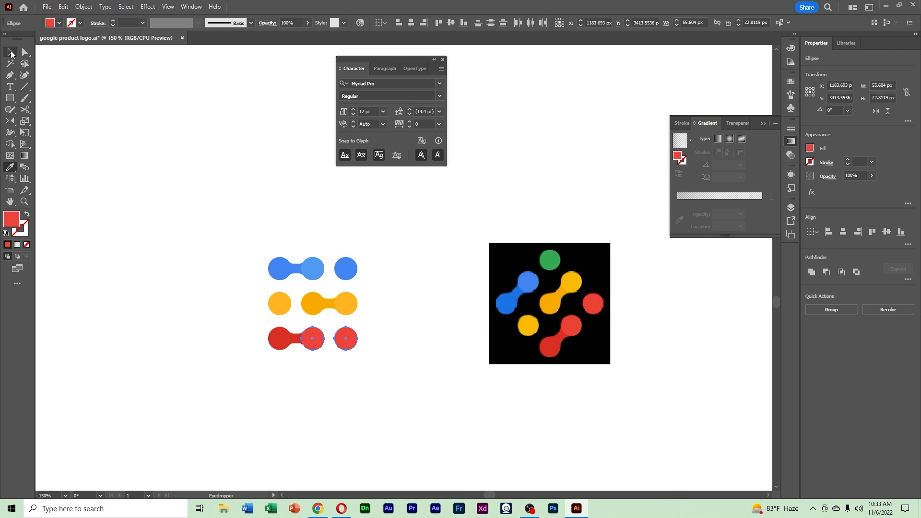
left_click(9, 52)
left_click(154, 122)
left_click(384, 240, "ctrl+alt")
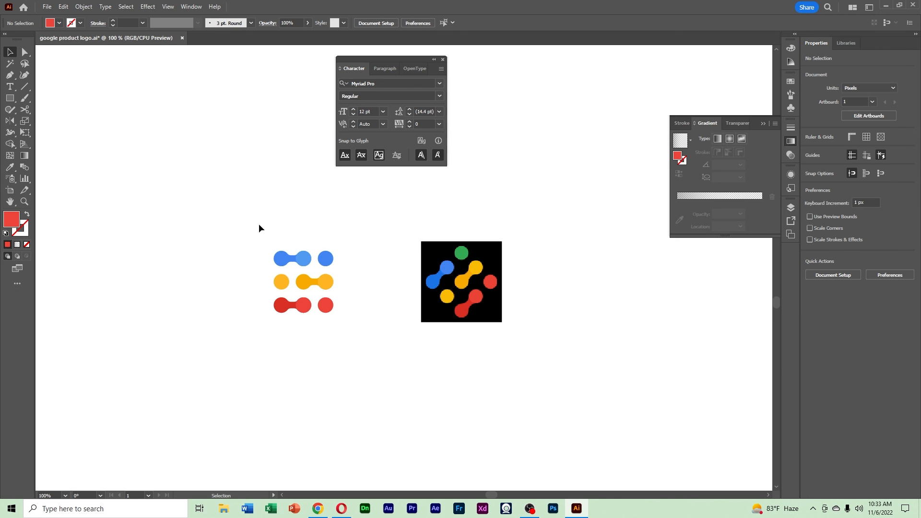
Step: Group the three rows of blue, orange and red dumbbells and circles into one Health Studies icon
left_click_drag(259, 225, 362, 379)
left_click(318, 508)
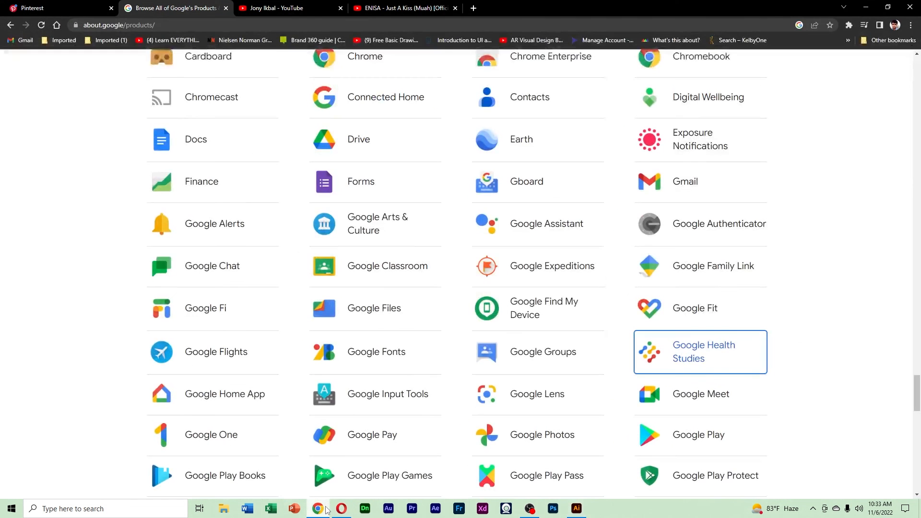
left_click(324, 510)
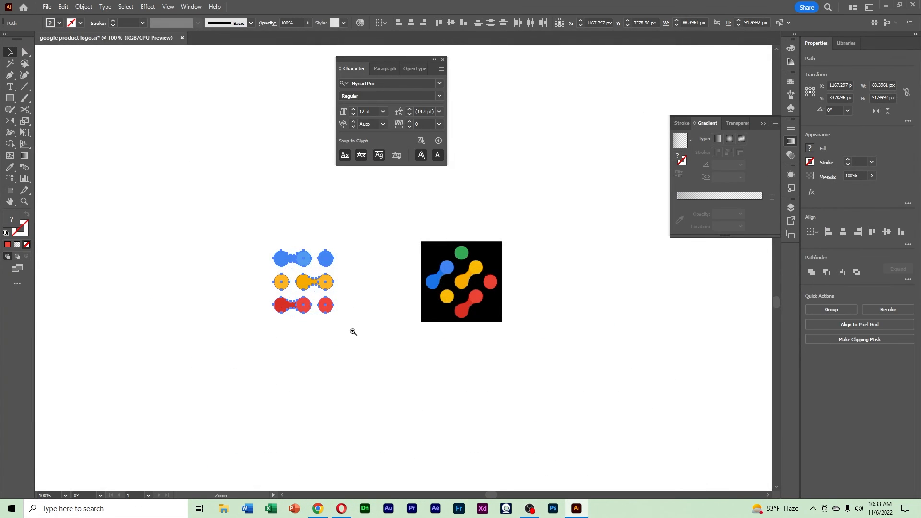
left_click(354, 330, "ctrl+alt")
left_click(354, 329, "ctrl+alt")
left_click_drag(365, 322, 385, 405)
key("ctrl+g")
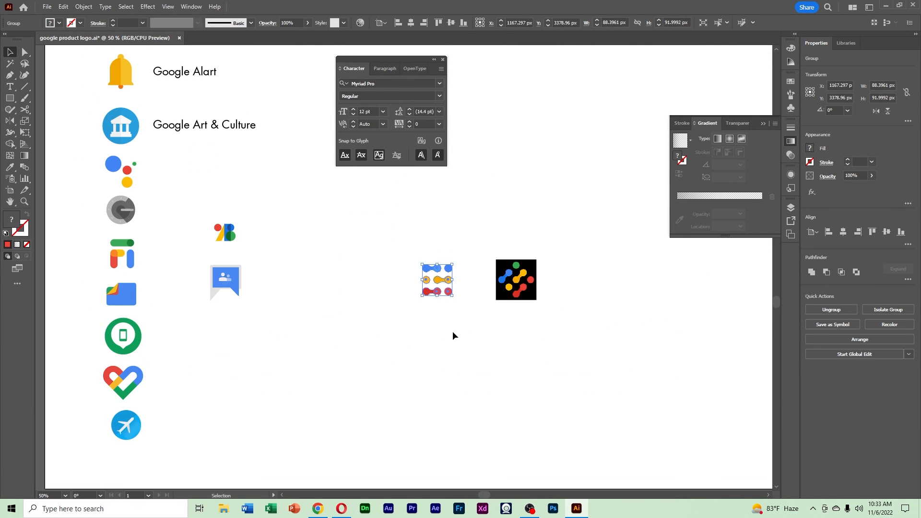
Step: Rotate the grouped icon about 45° counterclockwise to match the reference and place it below the blue Google Groups icon
left_click_drag(456, 292, 465, 288)
left_click_drag(465, 334, 372, 241)
left_click(474, 370)
left_click_drag(438, 281, 228, 337)
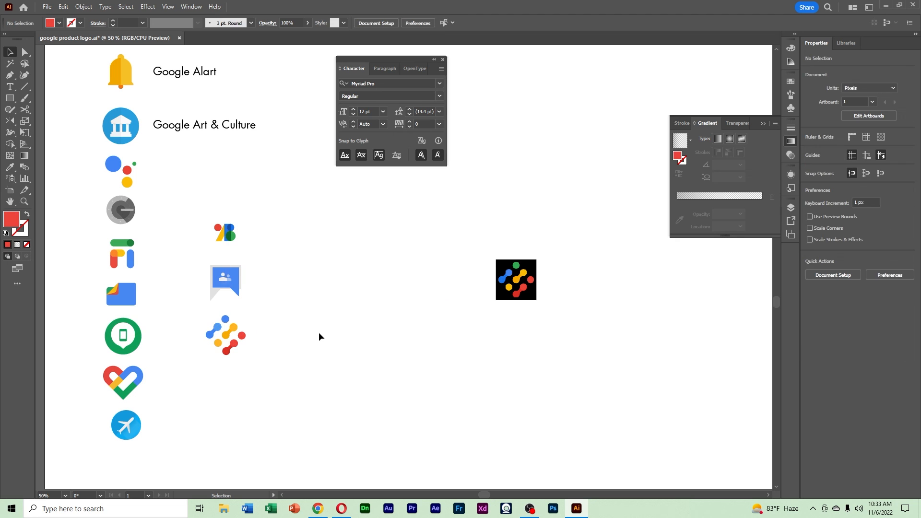
left_click_drag(199, 206, 276, 376)
left_click(277, 374)
left_click(530, 510)
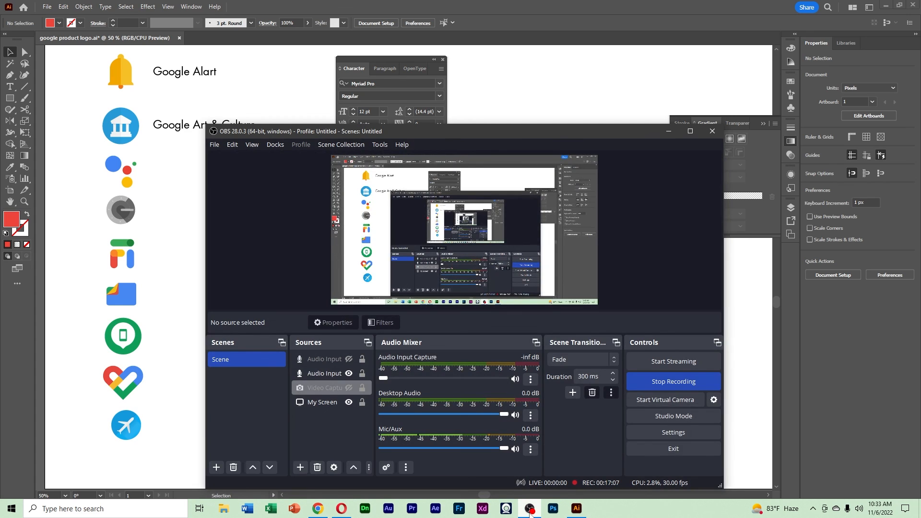
left_click(530, 510)
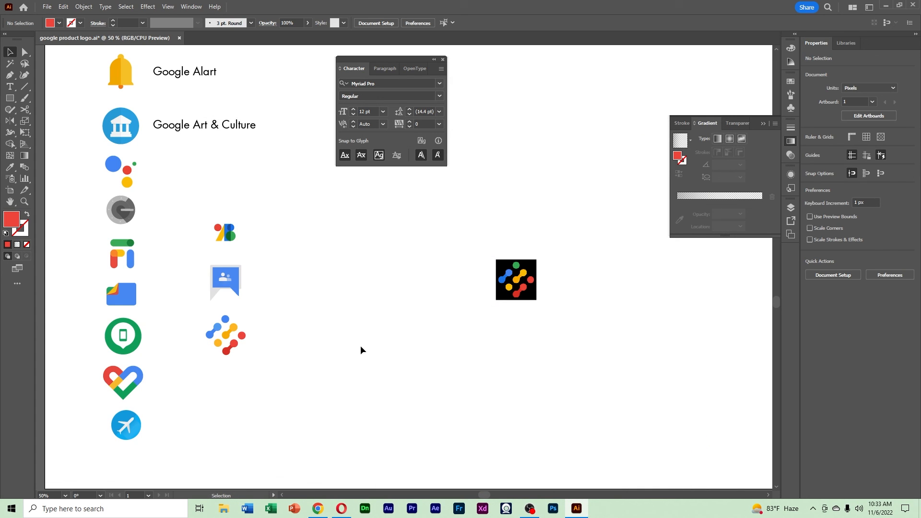
left_click(322, 510)
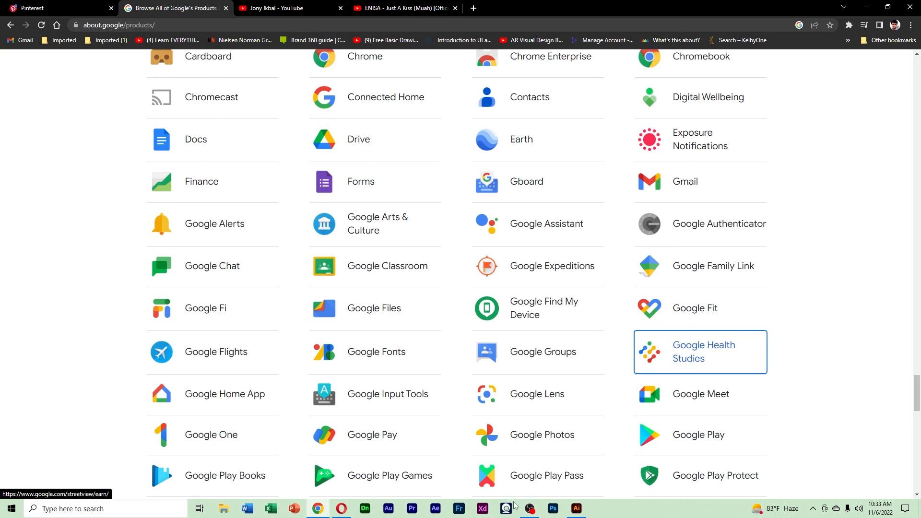
left_click(530, 508)
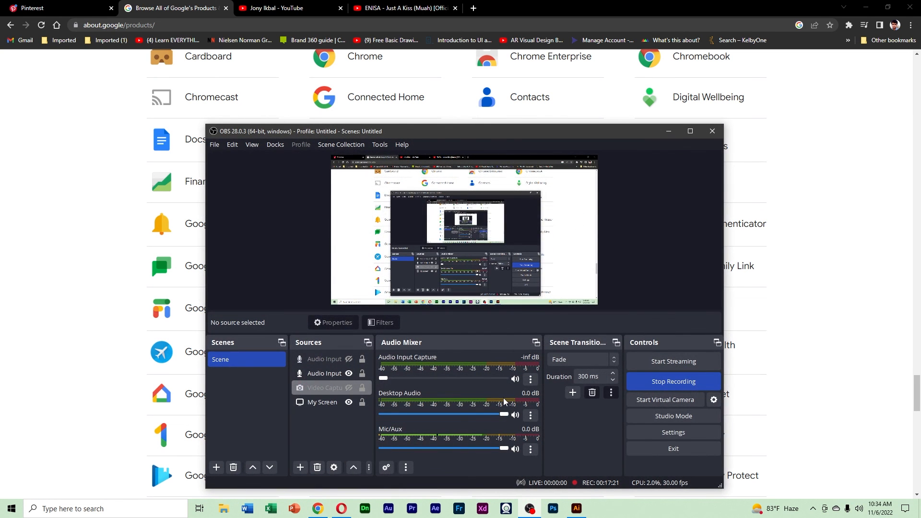